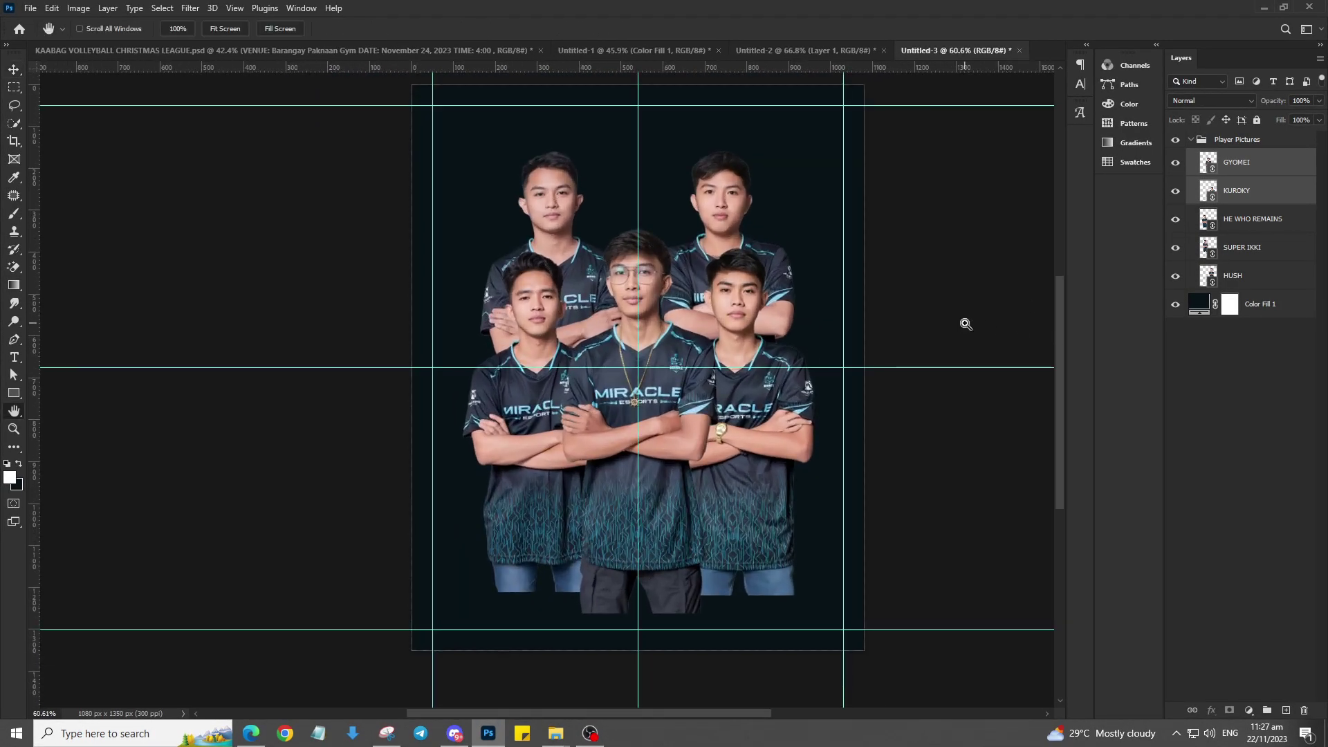
# Step: Group the five player layers as Player Pictures and scale the group down slightly
pyautogui.hotkey('ctrl', 'g')
pyautogui.hotkey('ctrl', 't')
pyautogui.moveTo(818, 118); pyautogui.dragTo(794, 157)
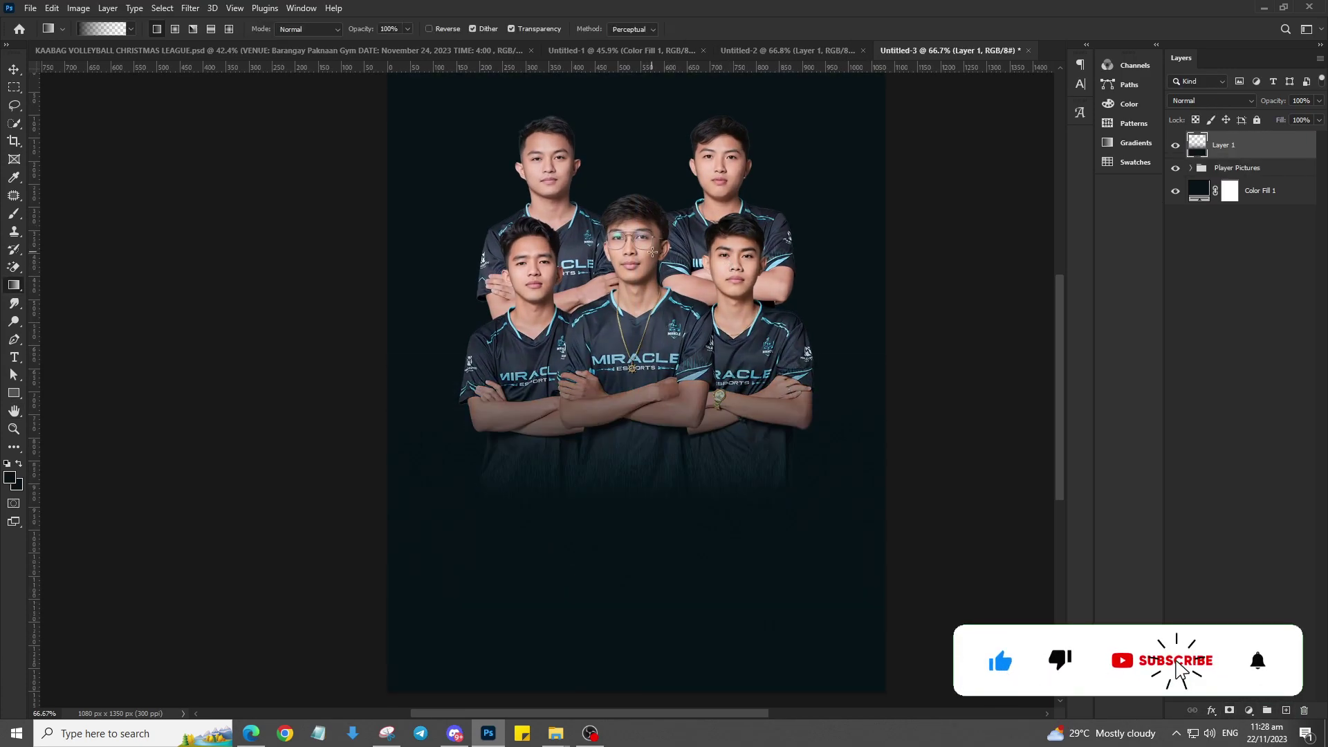
# Step: Redraw the dark gradient fade over the players' lower bodies, lock Layer 1, and show guides
pyautogui.hotkey('ctrl', 'z')
pyautogui.moveTo(664, 609); pyautogui.dragTo(675, 299)
pyautogui.click(1257, 120)
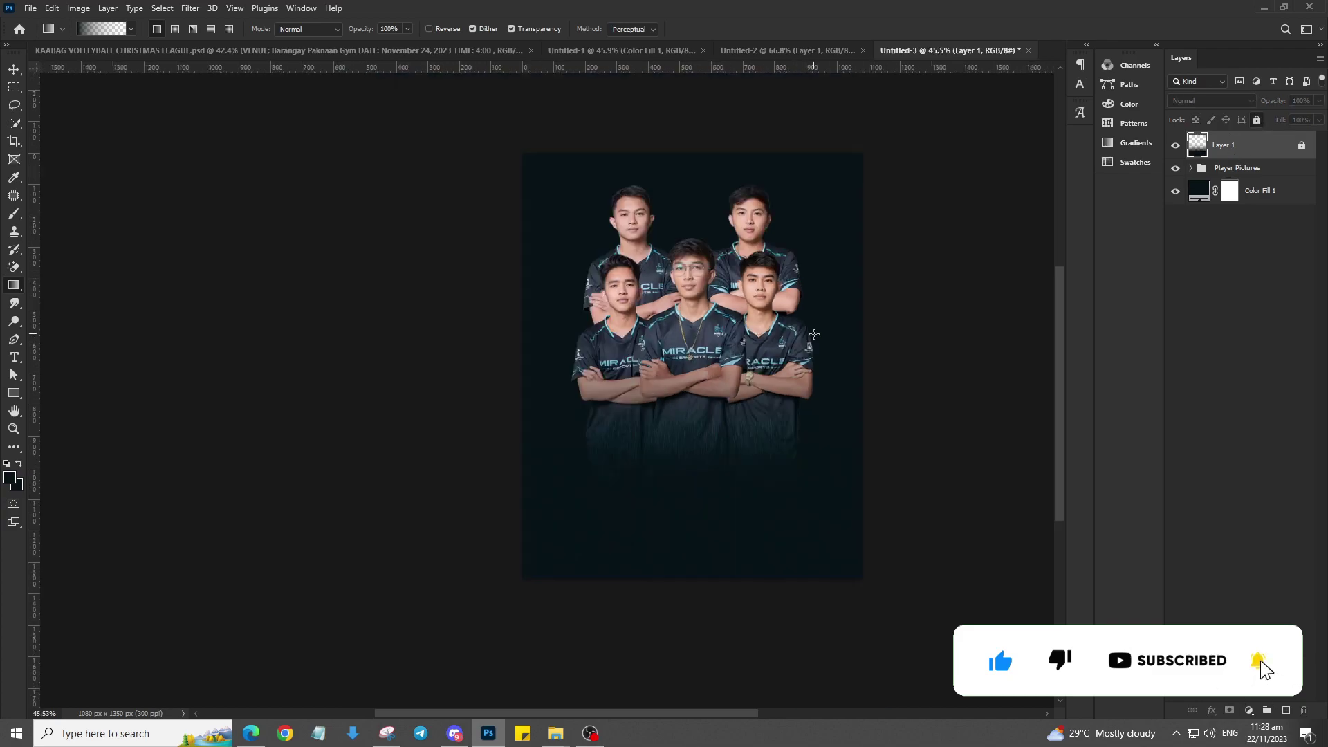
pyautogui.hotkey('ctrl', '-')
pyautogui.click(1262, 192)
pyautogui.hotkey('ctrl', ';')
pyautogui.hotkey('ctrl', ';')
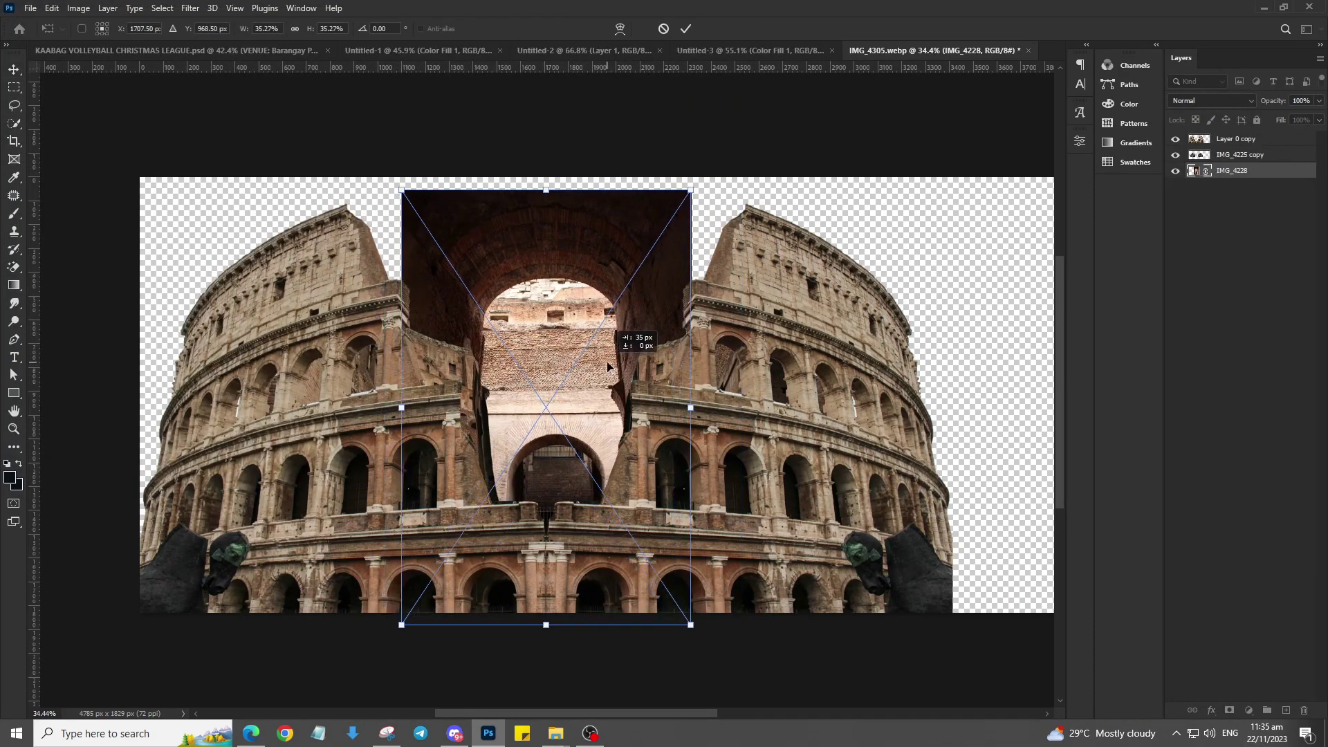
# Step: Raise the IMG_4228 archway, then place and duplicate the IMG_4224 wall piece
pyautogui.moveTo(608, 367); pyautogui.dragTo(610, 298)
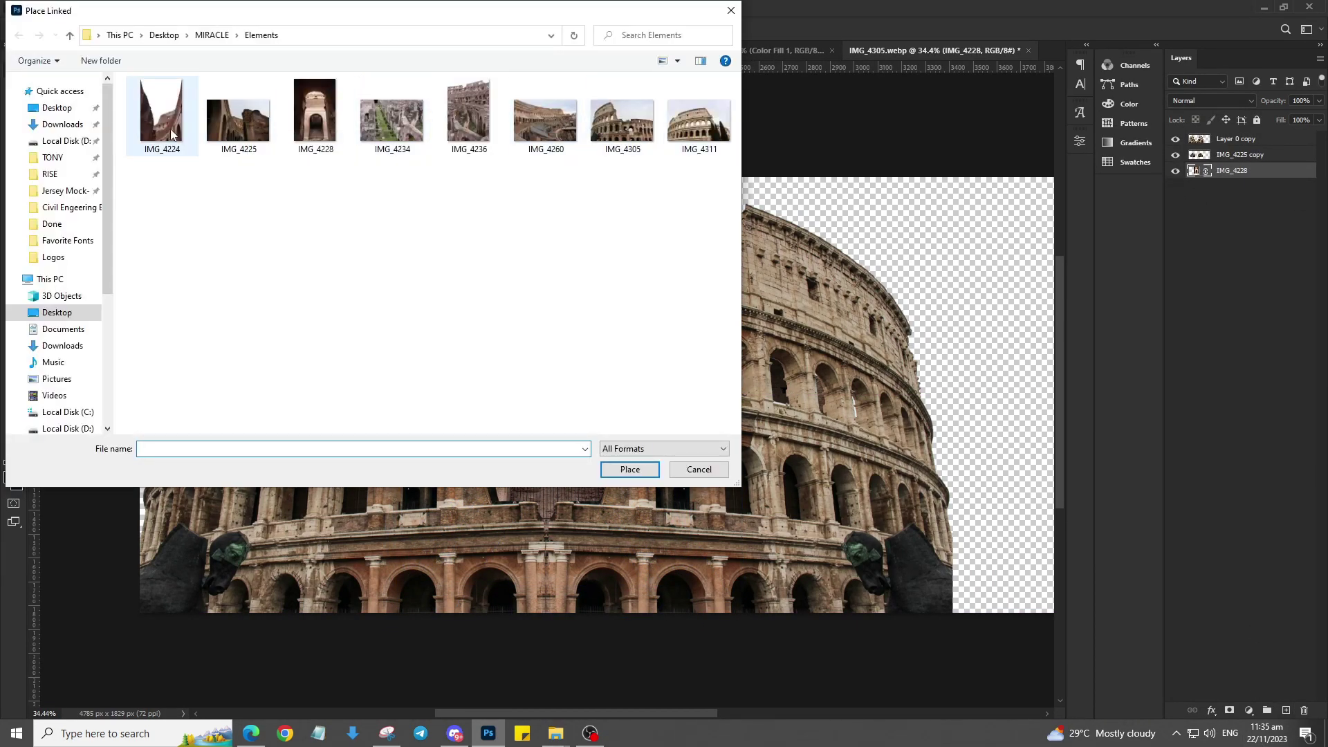
pyautogui.doubleClick(170, 128)
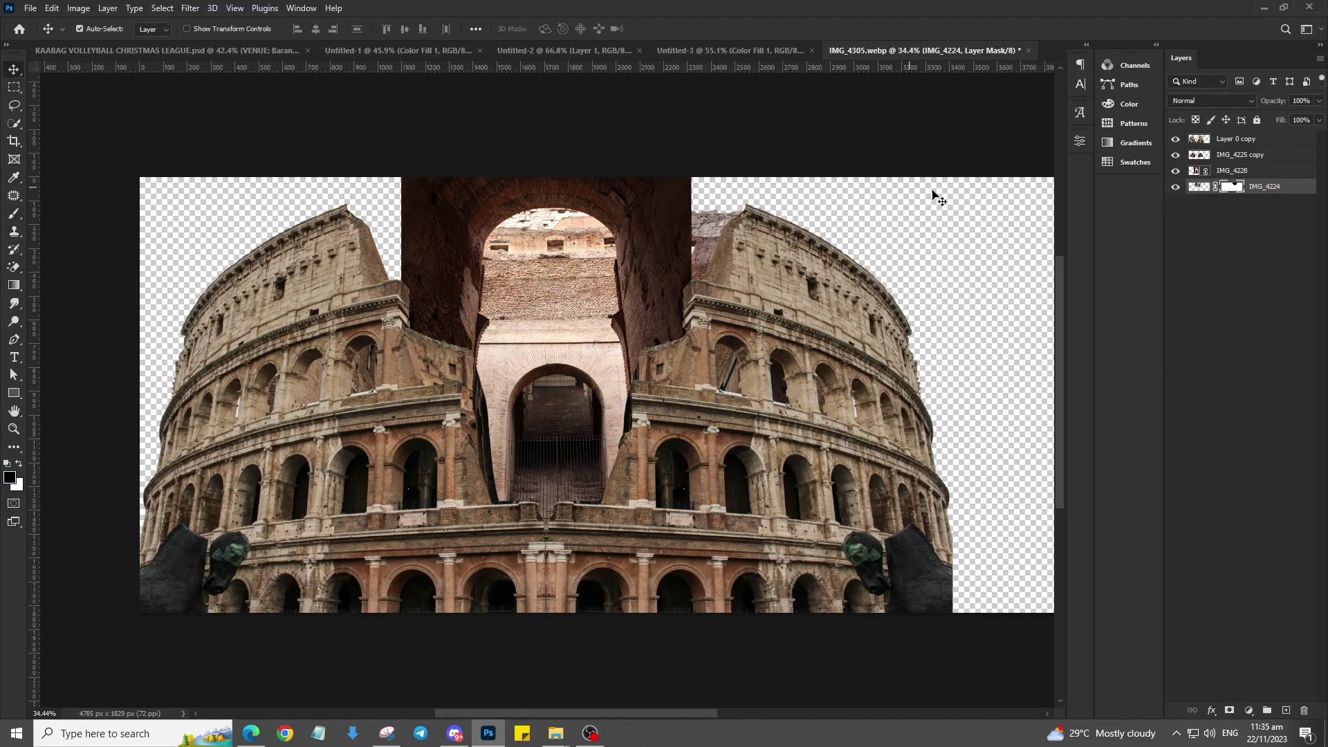
pyautogui.hotkey('ctrl', 'j')
# Step: Flip the IMG_4224 copy horizontally into position and crop off the empty right side
pyautogui.hotkey('ctrl', 't')
pyautogui.moveTo(937, 197); pyautogui.dragTo(542, 281)
pyautogui.moveTo(1016, 409); pyautogui.dragTo(950, 411)
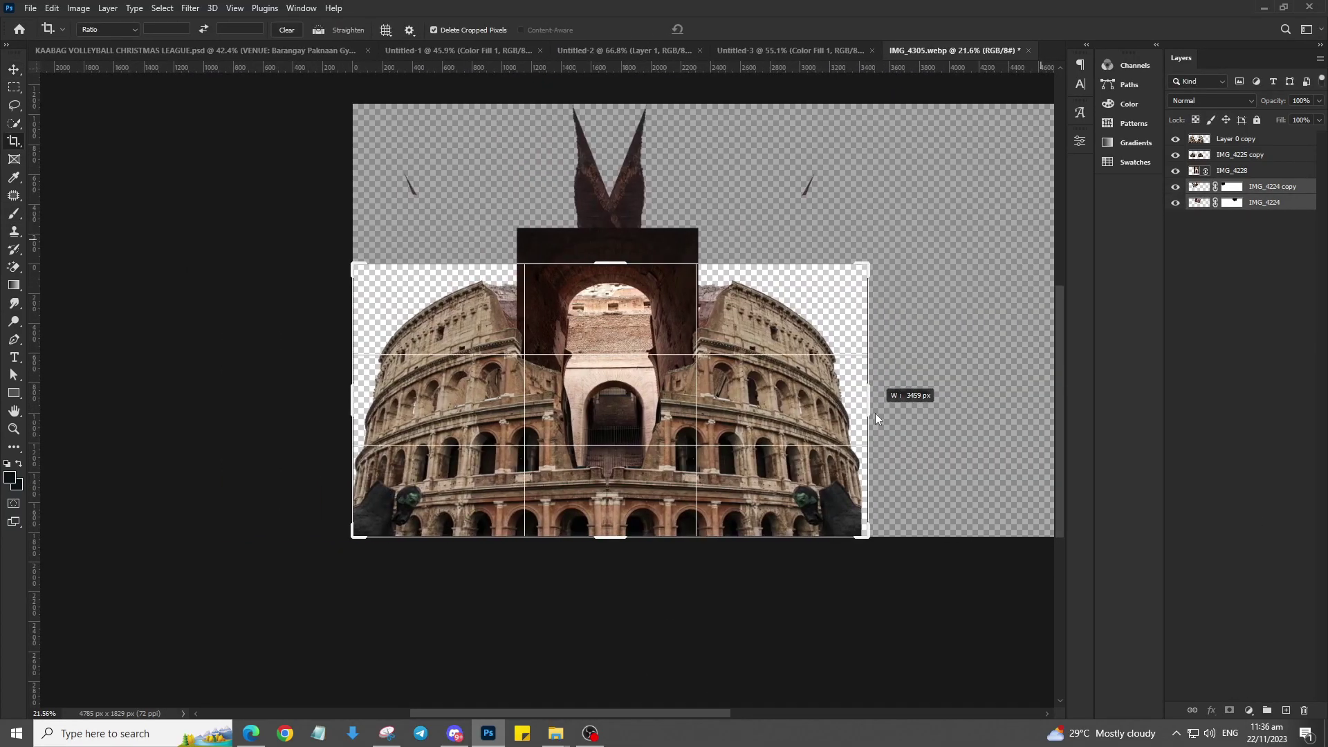
pyautogui.press('Return')
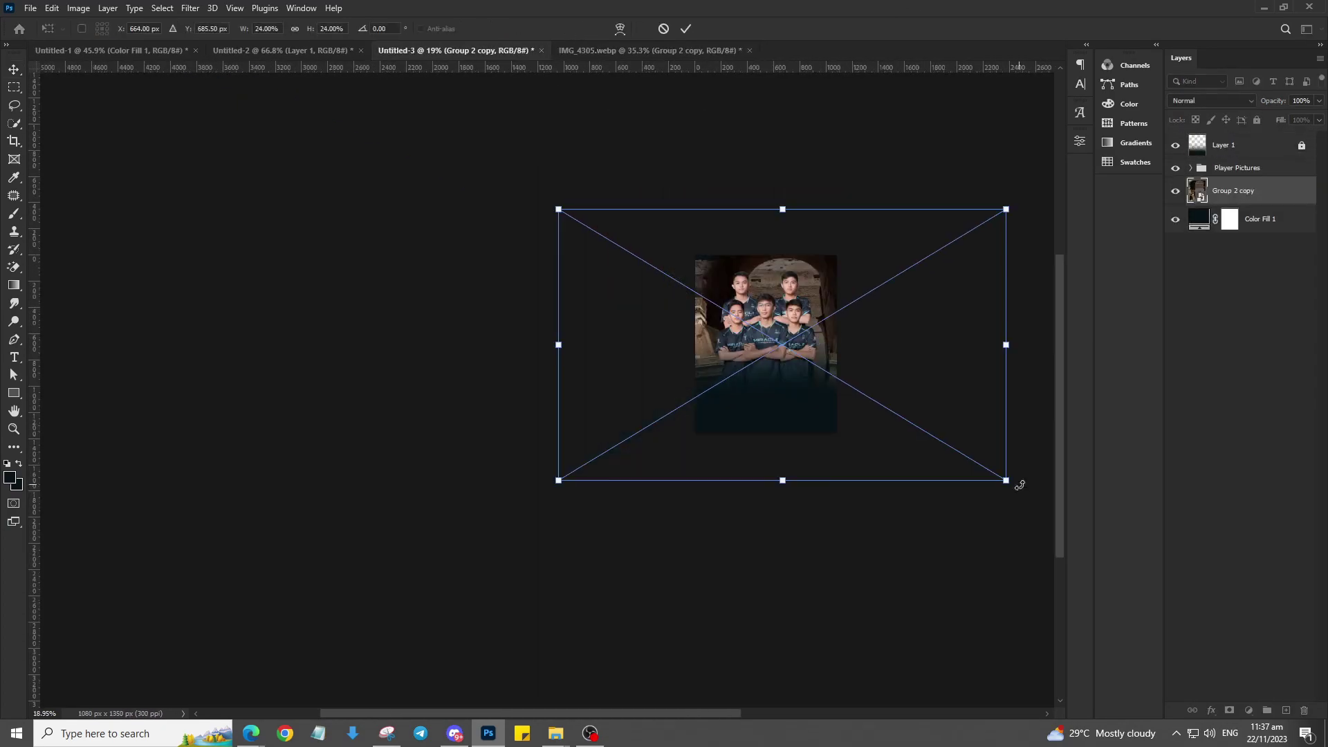
# Step: Nudge the canvas-wide Colosseum backdrop down behind Player Pictures and commit the transform
pyautogui.moveTo(803, 313); pyautogui.dragTo(804, 338)
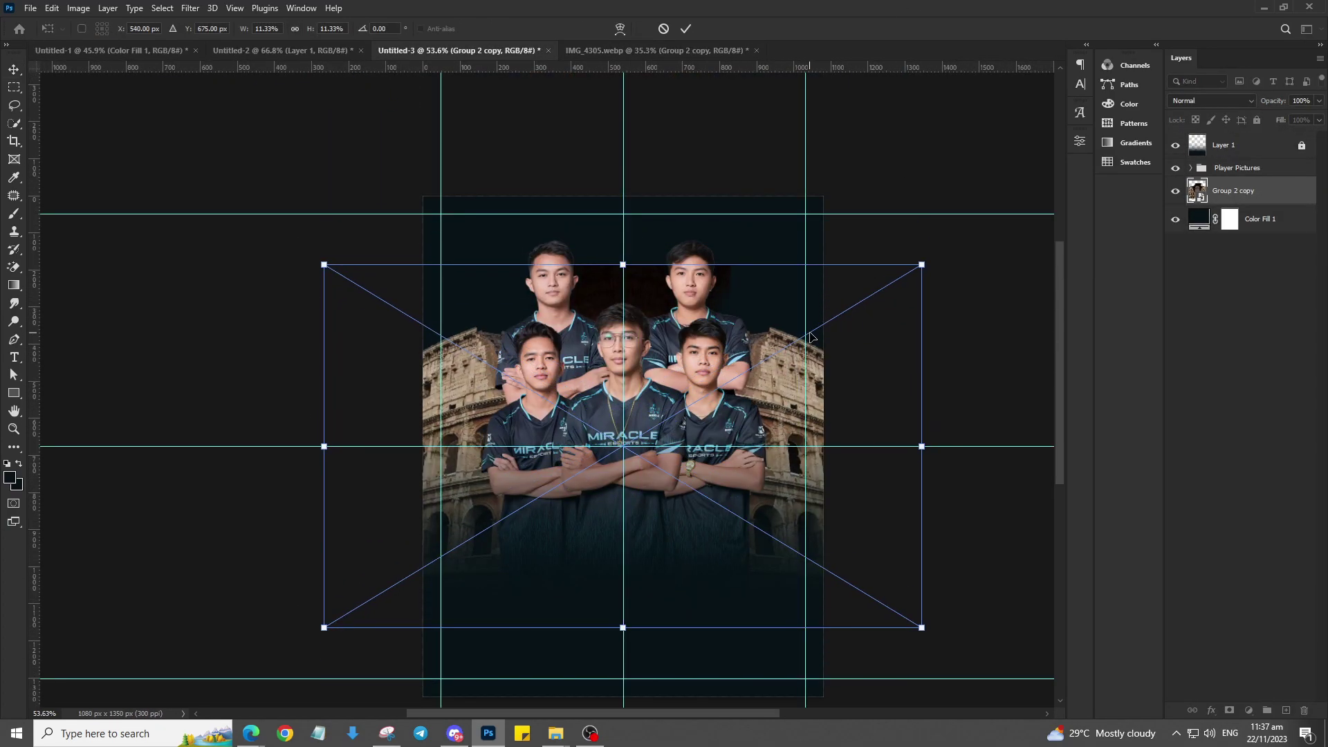
pyautogui.press('Return')
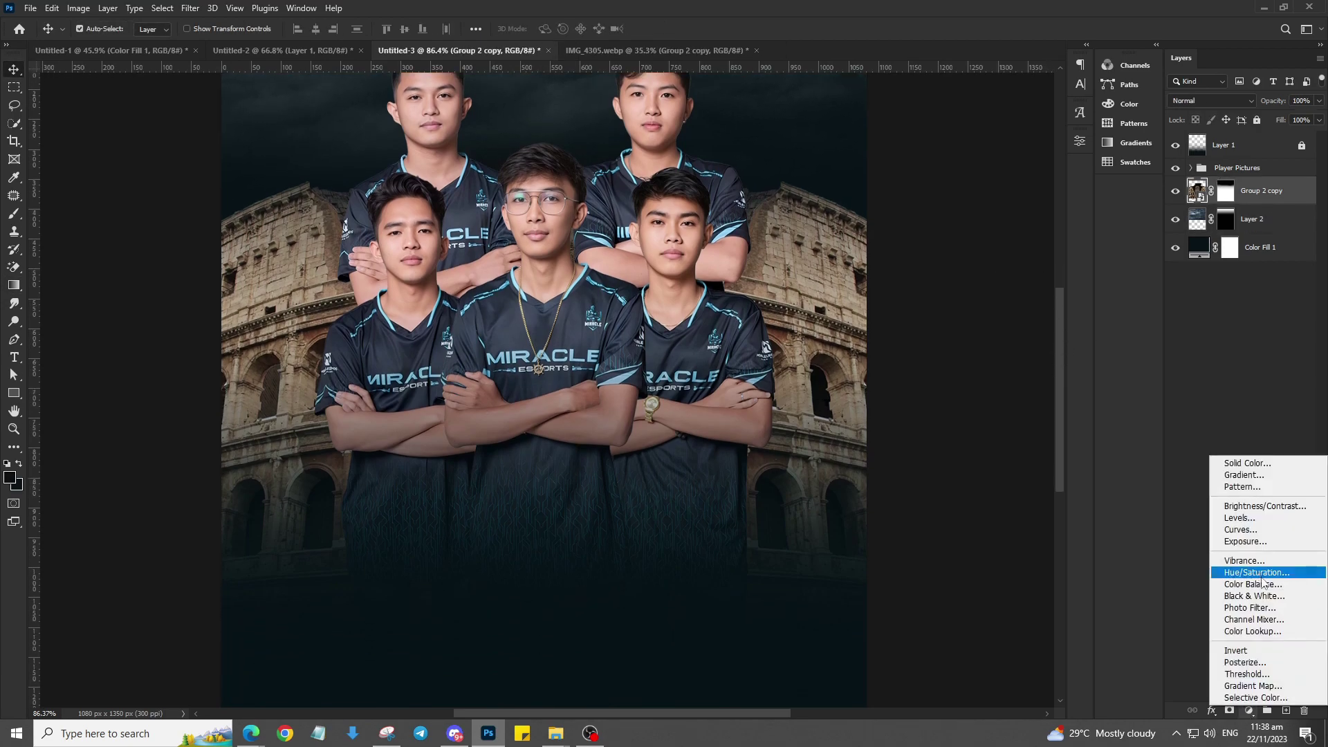
# Step: Add a Hue/Saturation layer clipped to the Colosseum, plus an Exposure adjustment
pyautogui.click(1261, 573)
pyautogui.click(924, 200)
pyautogui.click(1042, 135)
pyautogui.click(1248, 710)
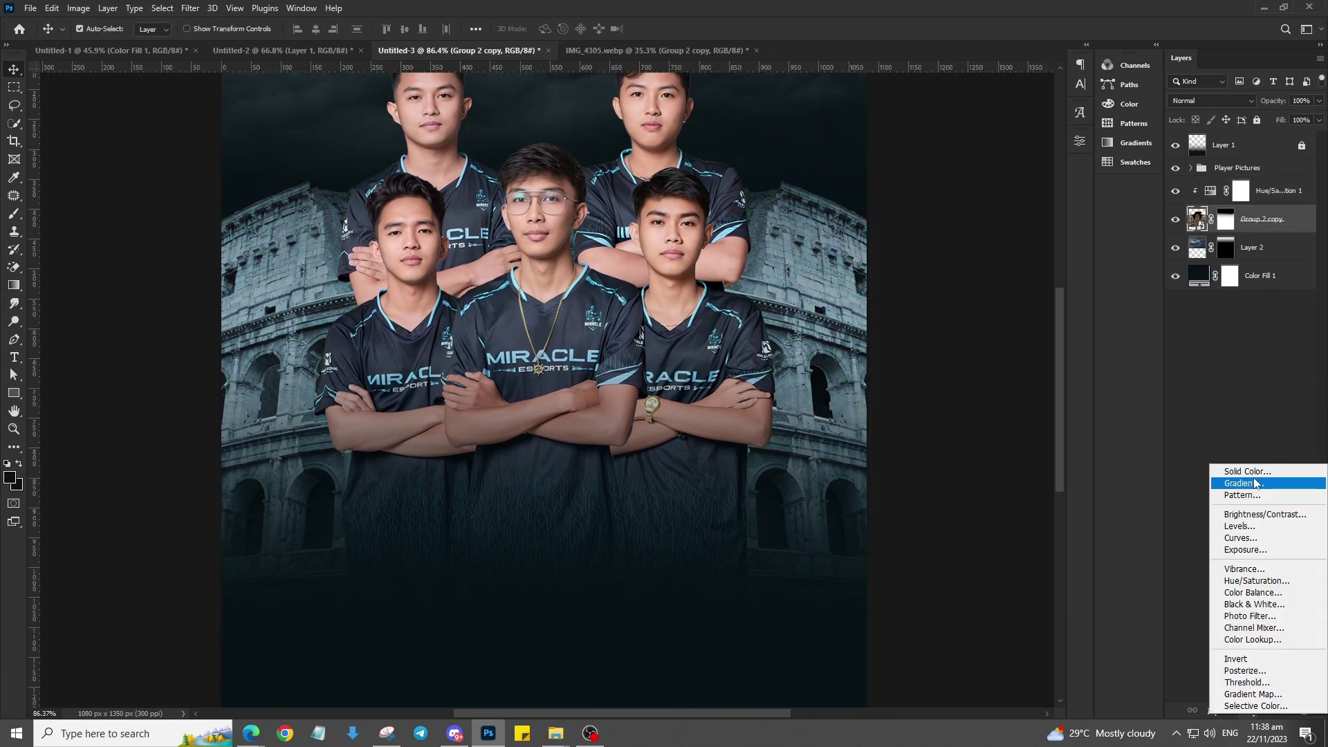
pyautogui.click(1245, 545)
# Step: Add a second Hue/Saturation shifted toward cyan and invert its mask to hide it
pyautogui.click(1248, 710)
pyautogui.click(1253, 572)
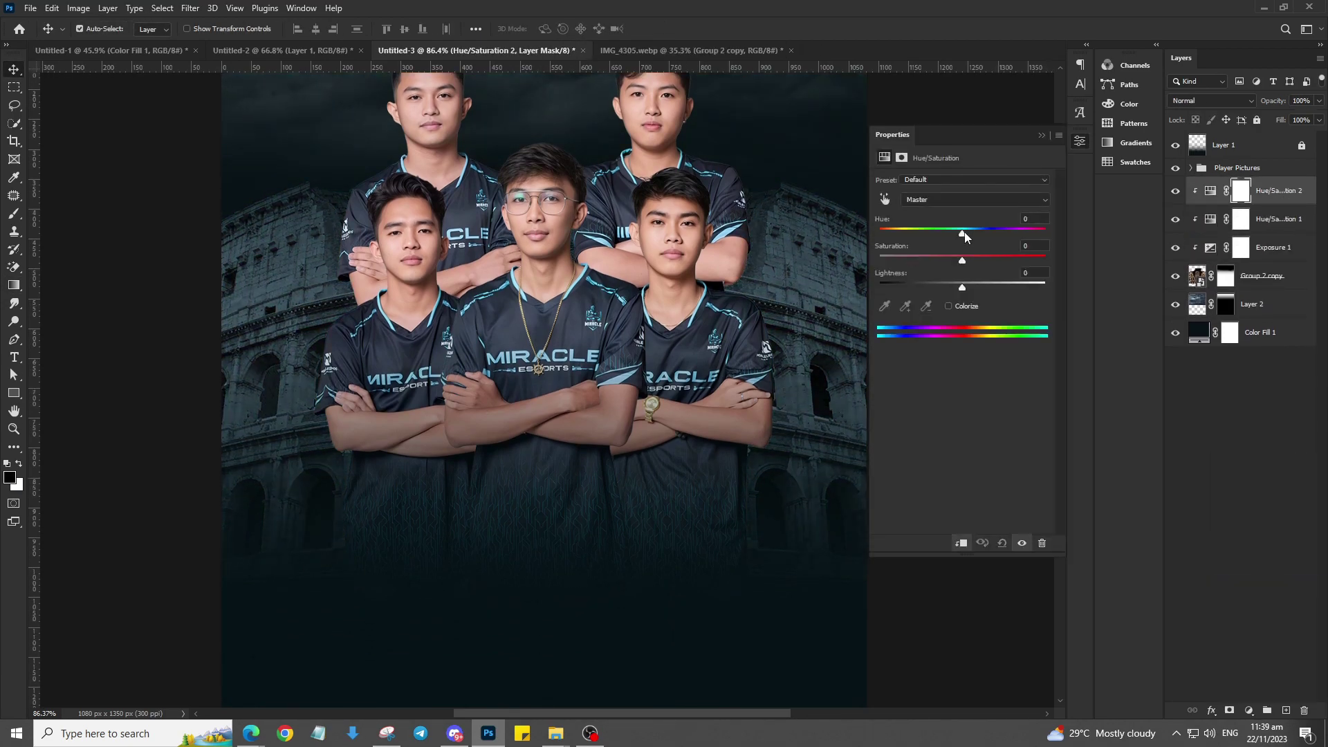
pyautogui.moveTo(879, 233); pyautogui.dragTo(961, 233)
pyautogui.click(1041, 134)
pyautogui.hotkey('ctrl', 'i')
pyautogui.press('b')
# Step: Brush white on the mask with a small brush to reveal cyan along the Colosseum's top edges
pyautogui.scroll(8, 864, 245)
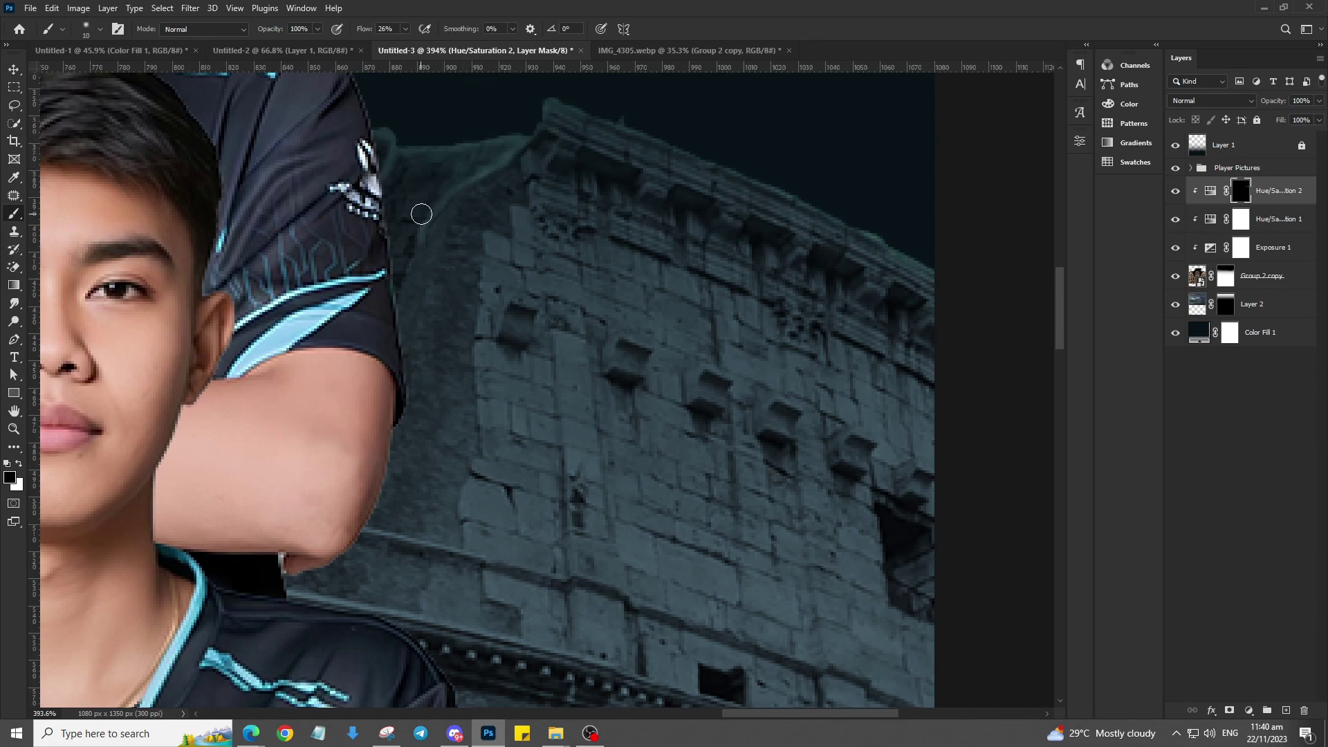
pyautogui.scroll(-10, 429, 164)
pyautogui.scroll(9, 686, 250)
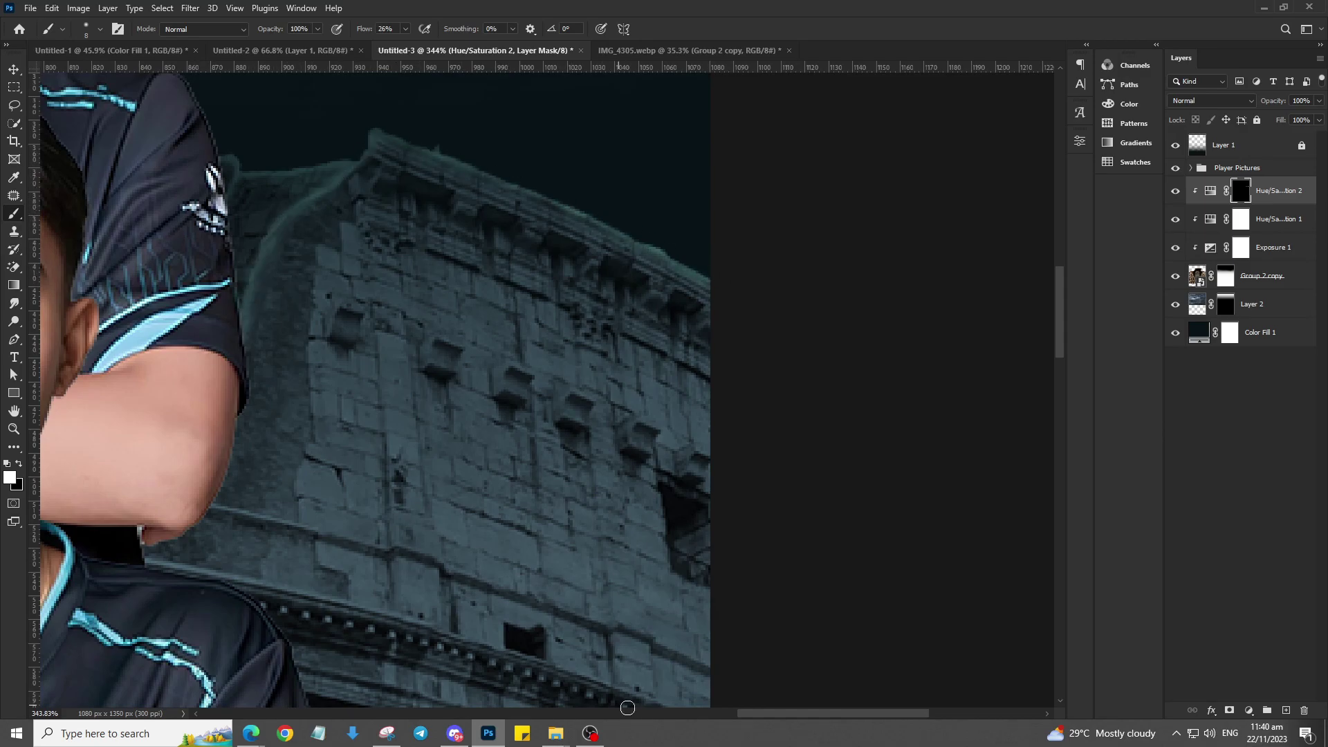
pyautogui.hscroll(-5, 657, 322)
pyautogui.press('x')
pyautogui.press('[')
pyautogui.press('[')
pyautogui.press('[')
pyautogui.scroll(-5, 686, 184)
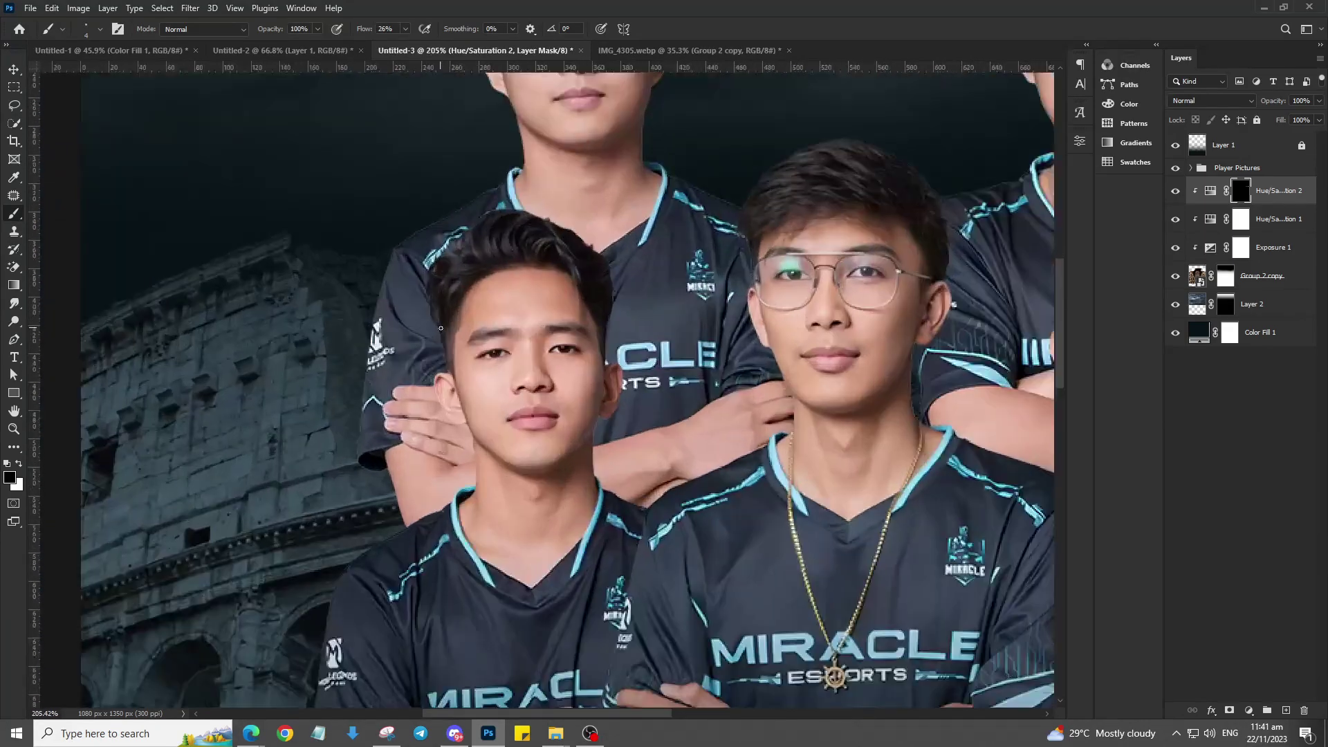
pyautogui.scroll(4, 484, 277)
pyautogui.press('x')
pyautogui.scroll(3, 426, 272)
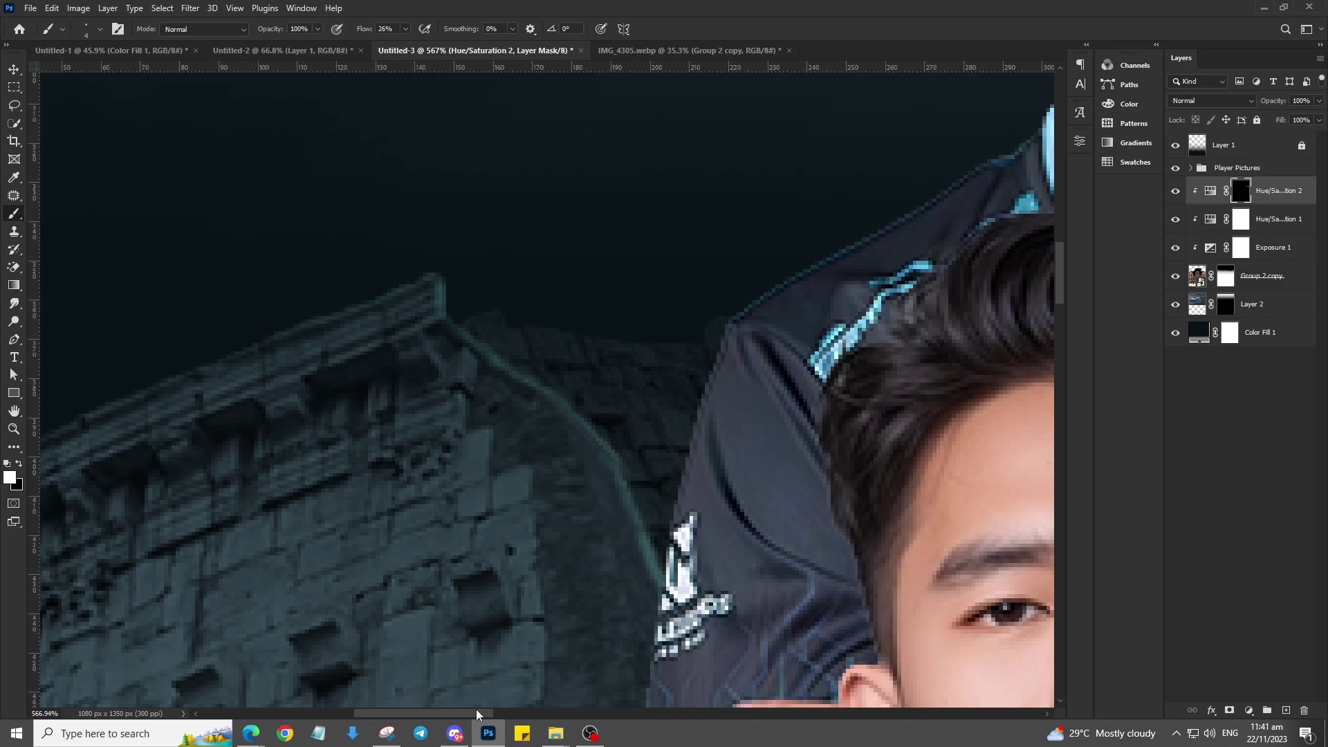
pyautogui.moveTo(477, 714); pyautogui.dragTo(445, 715)
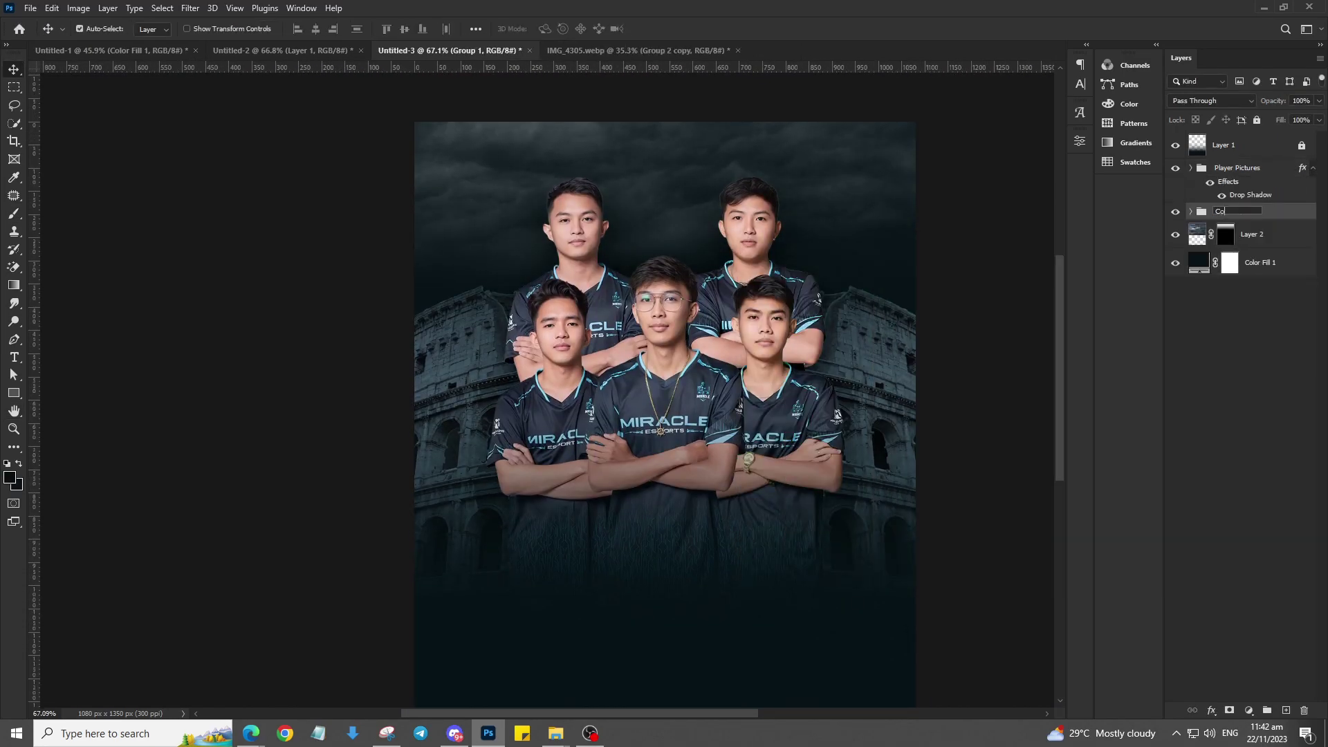
# Step: Add an Exposure adjustment above the Colosseum and brush its sides darker at 19% flow
pyautogui.click(1248, 710)
pyautogui.click(1244, 550)
pyautogui.press('b')
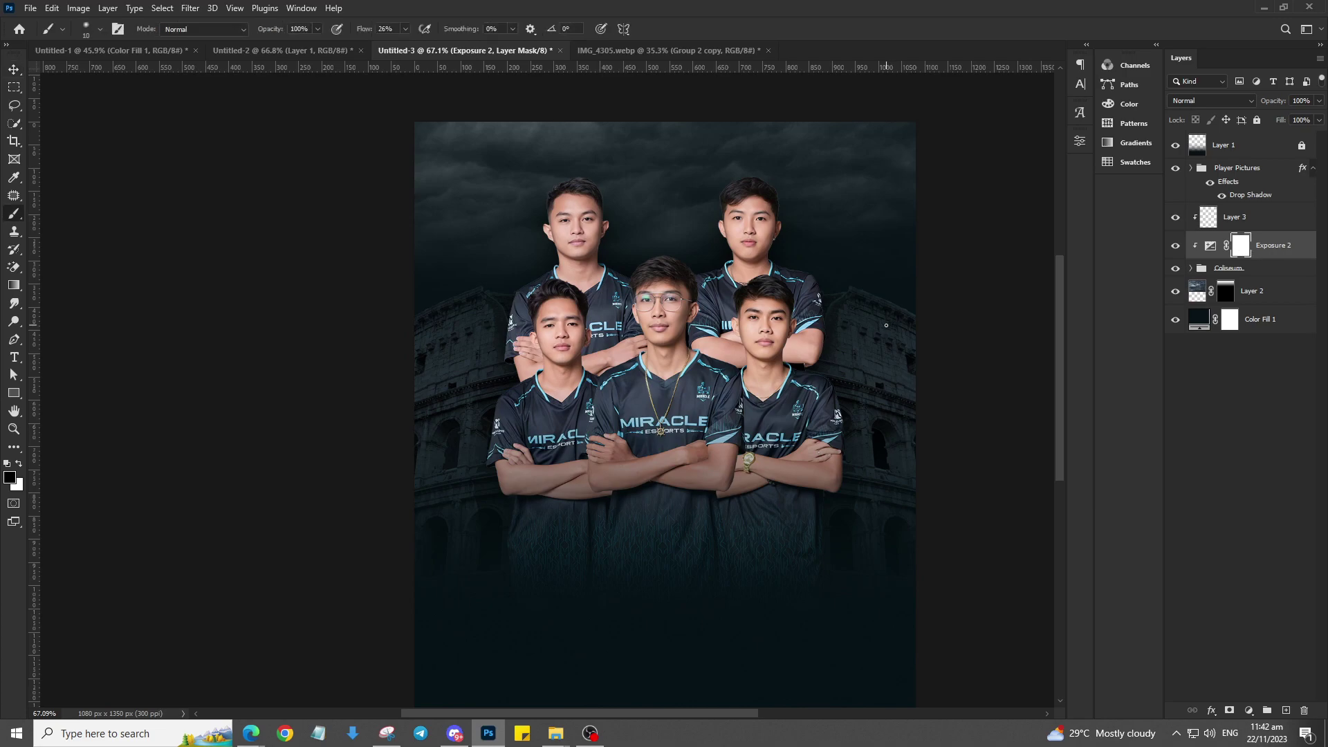
pyautogui.scroll(3, 907, 301)
pyautogui.scroll(-1, 972, 336)
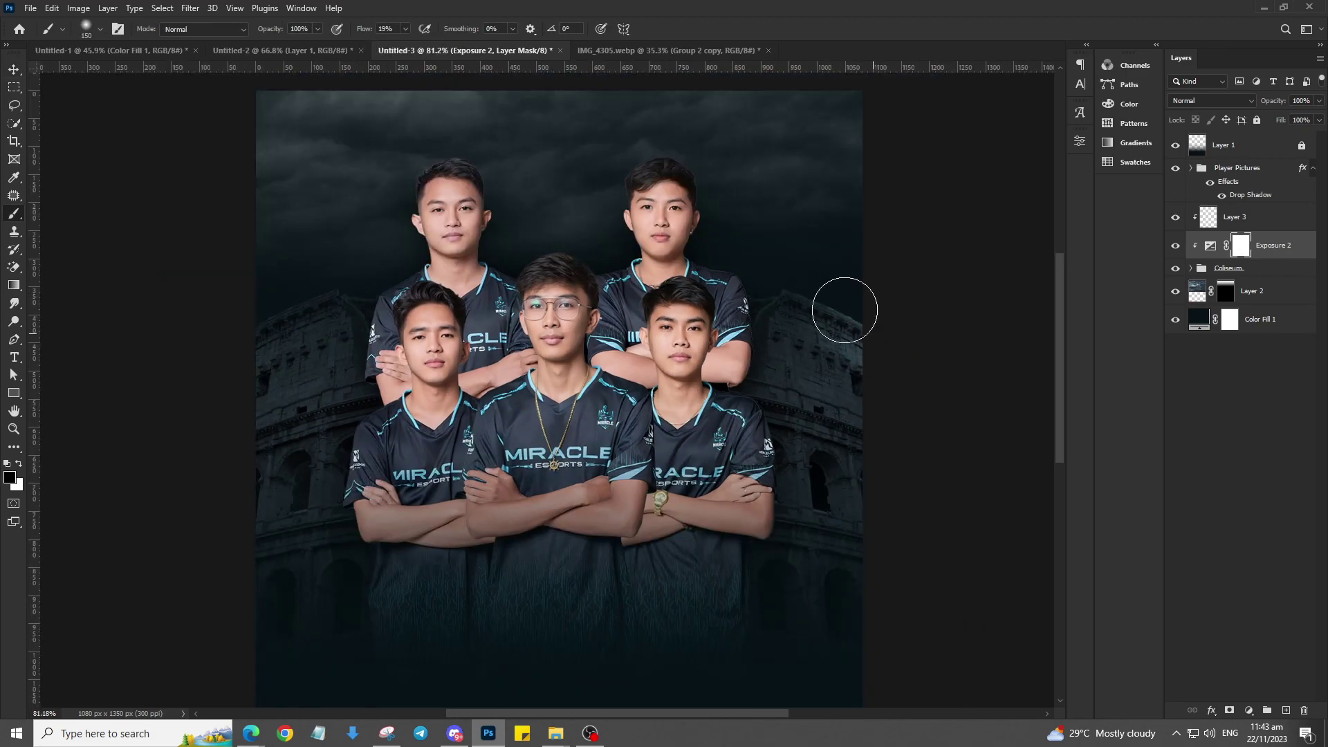
pyautogui.scroll(-2, 915, 495)
pyautogui.hotkey('shift', '1')
pyautogui.hotkey('shift', '9')
# Step: Darken the Layer 2 sky with a clipped Levels adjustment lowering output brightness
pyautogui.click(1251, 290)
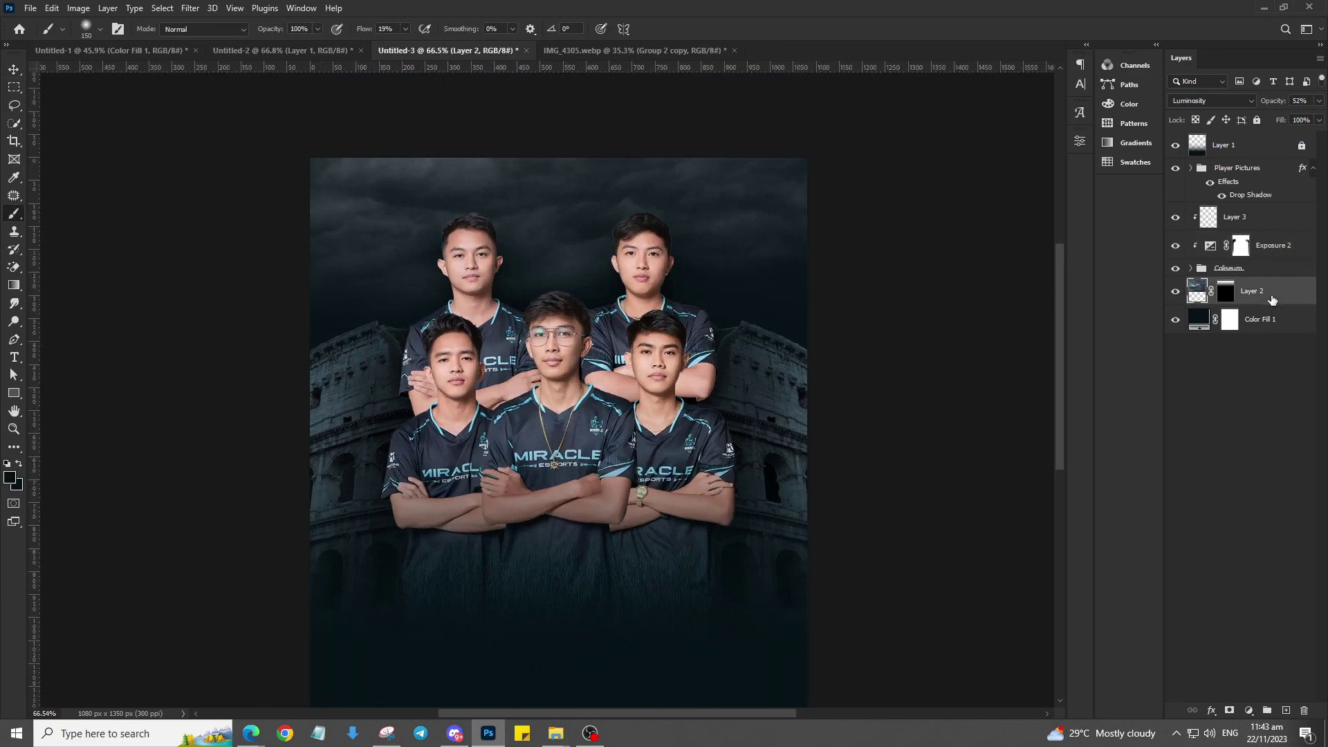
pyautogui.click(1249, 710)
pyautogui.click(1245, 519)
pyautogui.moveTo(1046, 320); pyautogui.dragTo(1038, 320)
pyautogui.moveTo(913, 321); pyautogui.dragTo(900, 320)
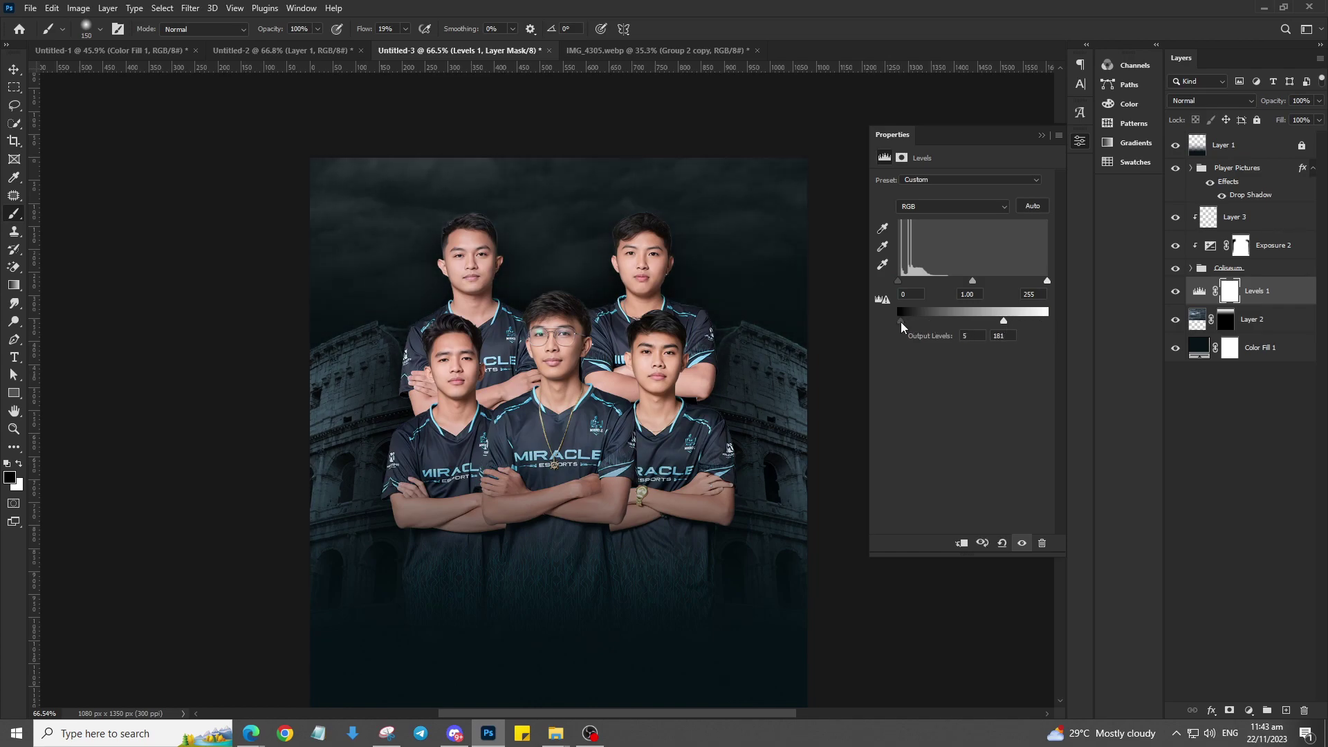
pyautogui.hotkey('ctrl', 'alt', 'g')
# Step: Create empty Layer 4 and sample light cyan from a jersey collar
pyautogui.hotkey('ctrl', 'shift', 'alt', 'n')
pyautogui.scroll(3, 620, 414)
pyautogui.keyDown('alt'); pyautogui.click(620, 414); pyautogui.keyUp('alt')
pyautogui.scroll(-4, 659, 423)
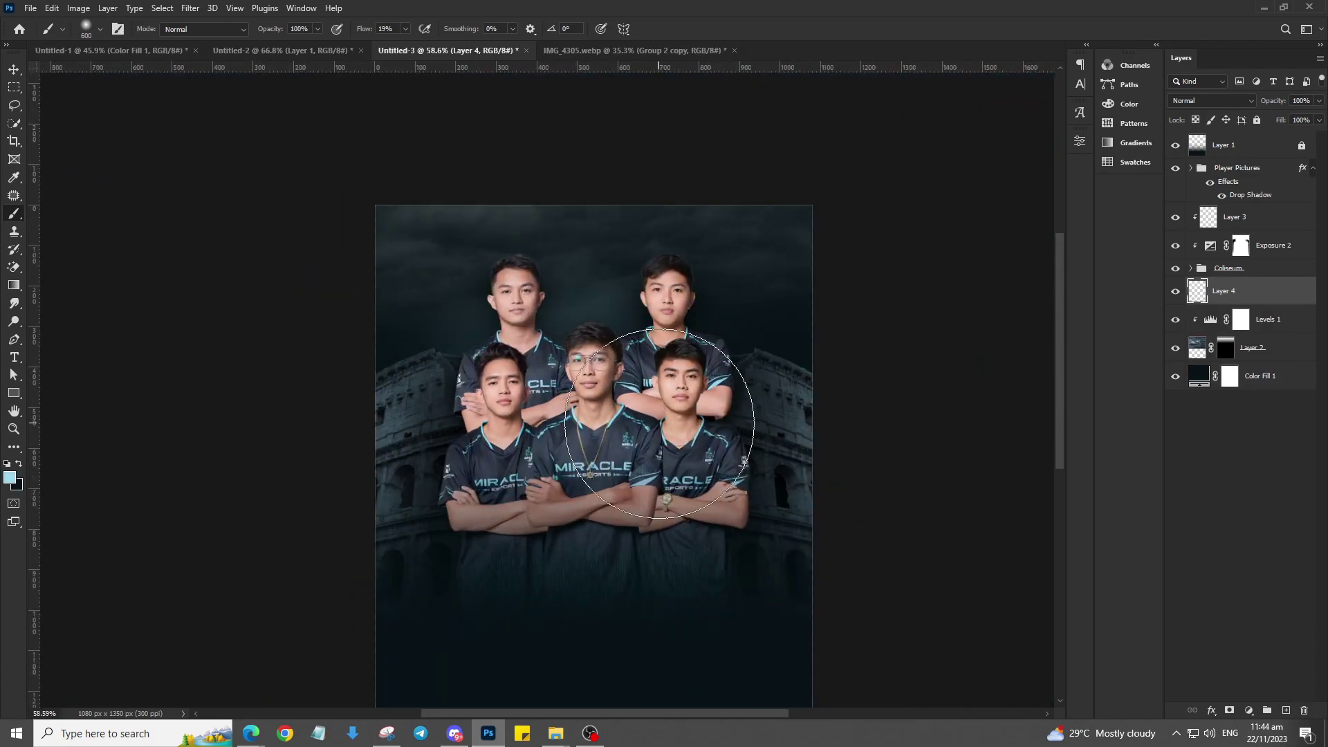
pyautogui.click(1208, 100)
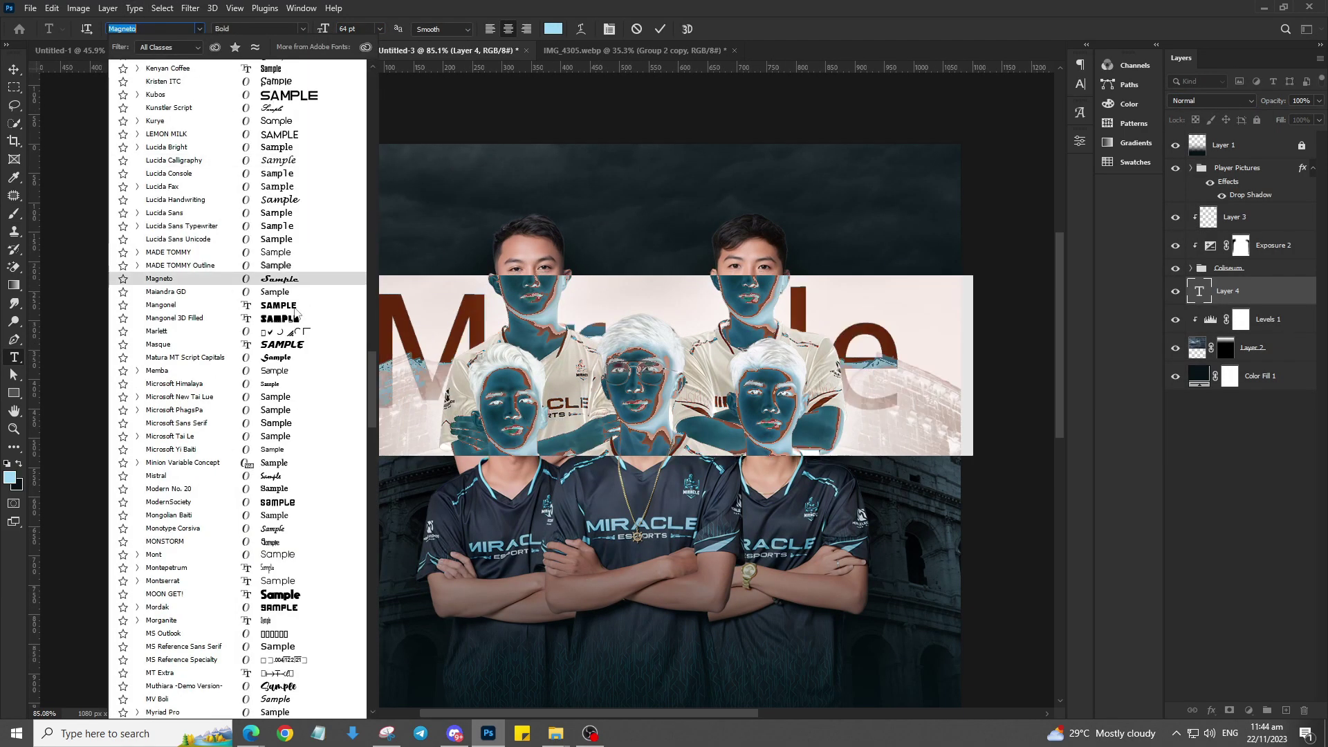
# Step: Set the Miracle script text in the Twilight font, commit it, and choose its blend mode
pyautogui.scroll(-10, 295, 312)
pyautogui.scroll(-10, 304, 387)
pyautogui.scroll(-10, 312, 470)
pyautogui.scroll(-5, 322, 562)
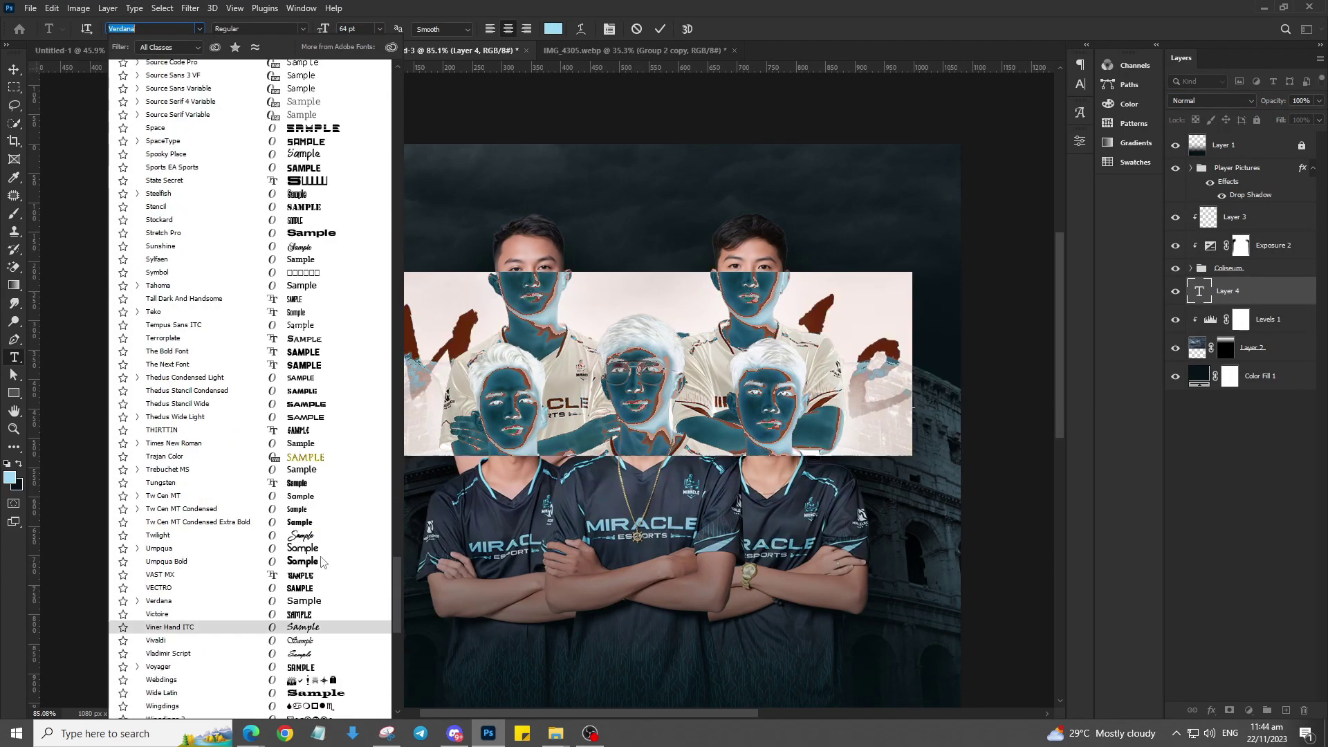
pyautogui.click(157, 535)
pyautogui.click(1269, 294)
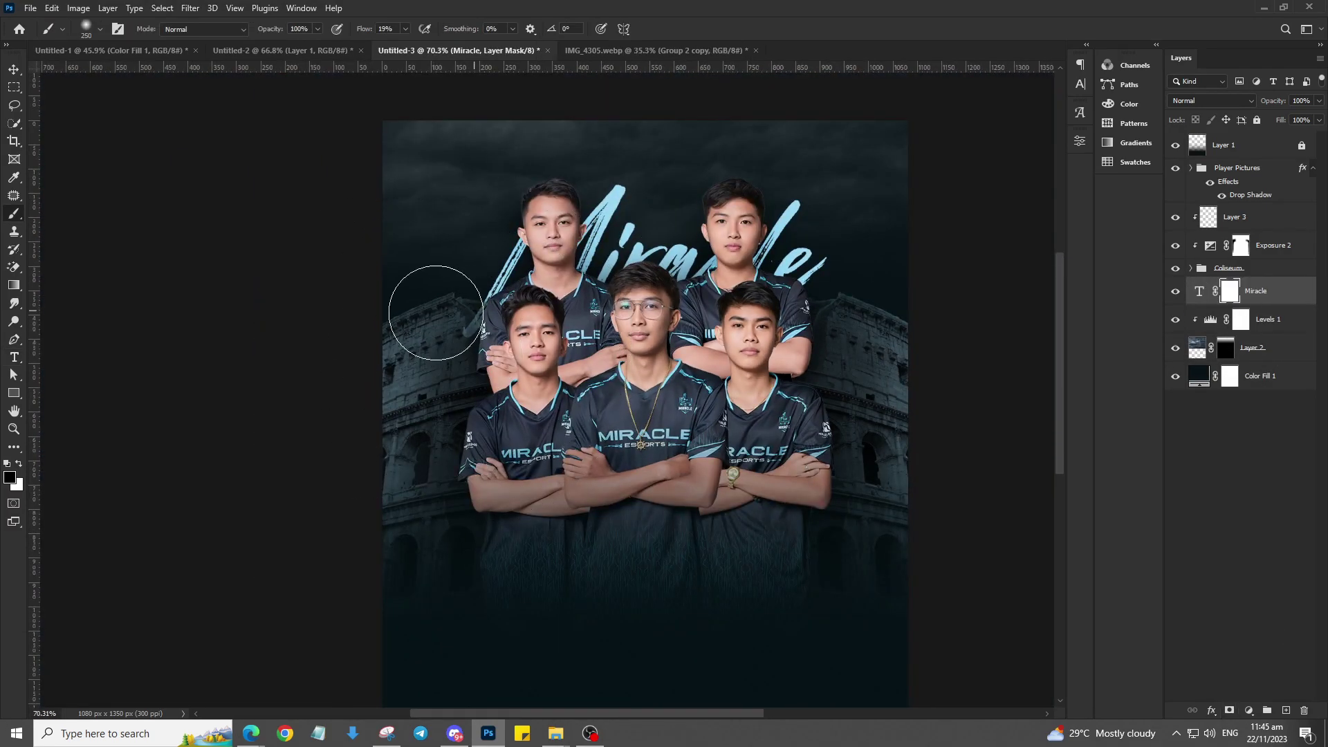
pyautogui.click(1211, 99)
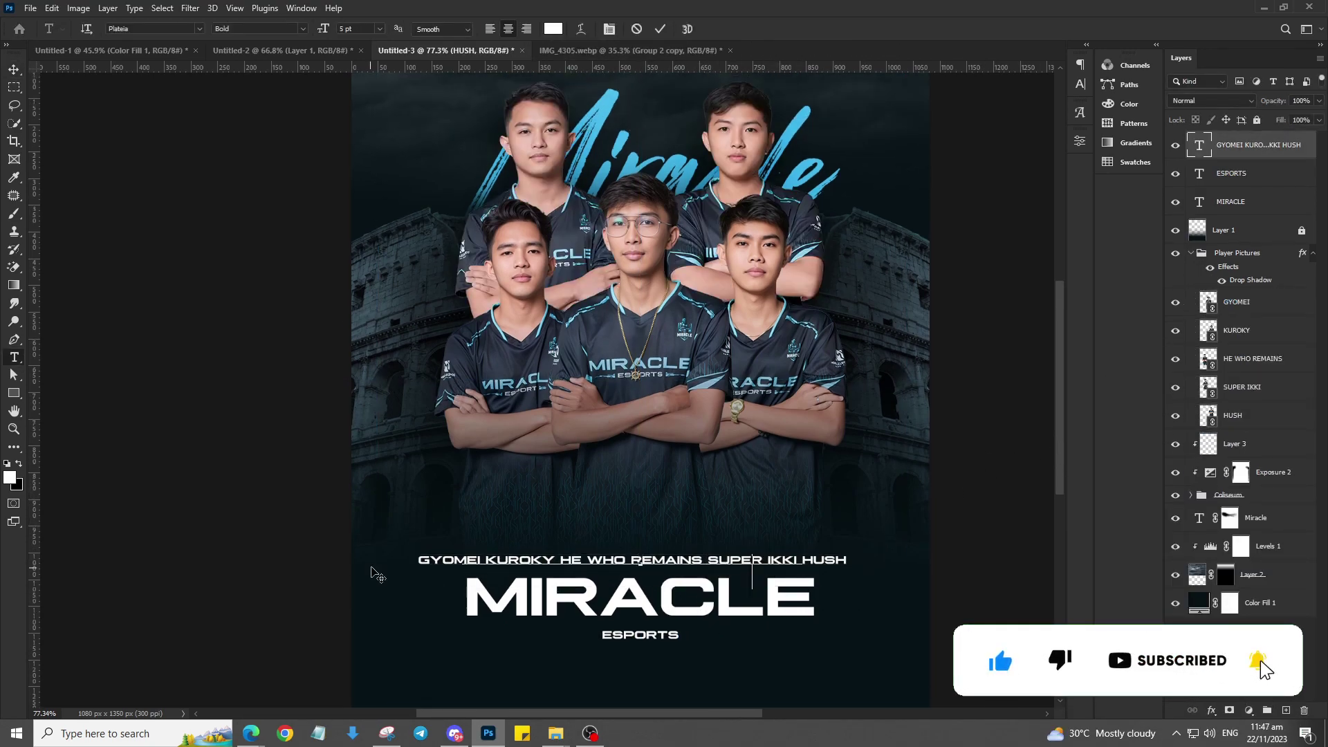
# Step: Move HE WHO REMAINS to a new position in the player-names heading
pyautogui.hotkey('ctrl', 'Return')
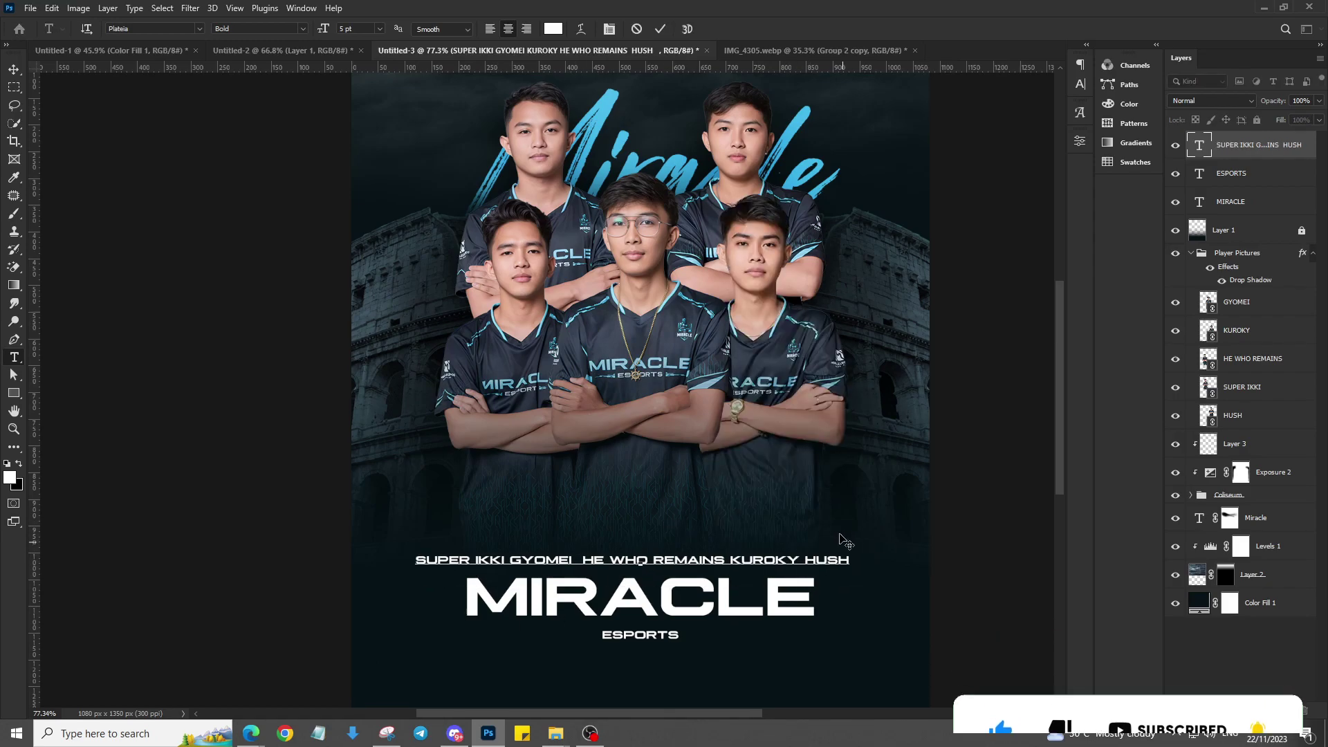
pyautogui.moveTo(725, 560); pyautogui.dragTo(579, 559)
pyautogui.press('BackSpace')
pyautogui.scroll(3, 791, 509)
pyautogui.click(579, 575)
pyautogui.write('GYOMEI')
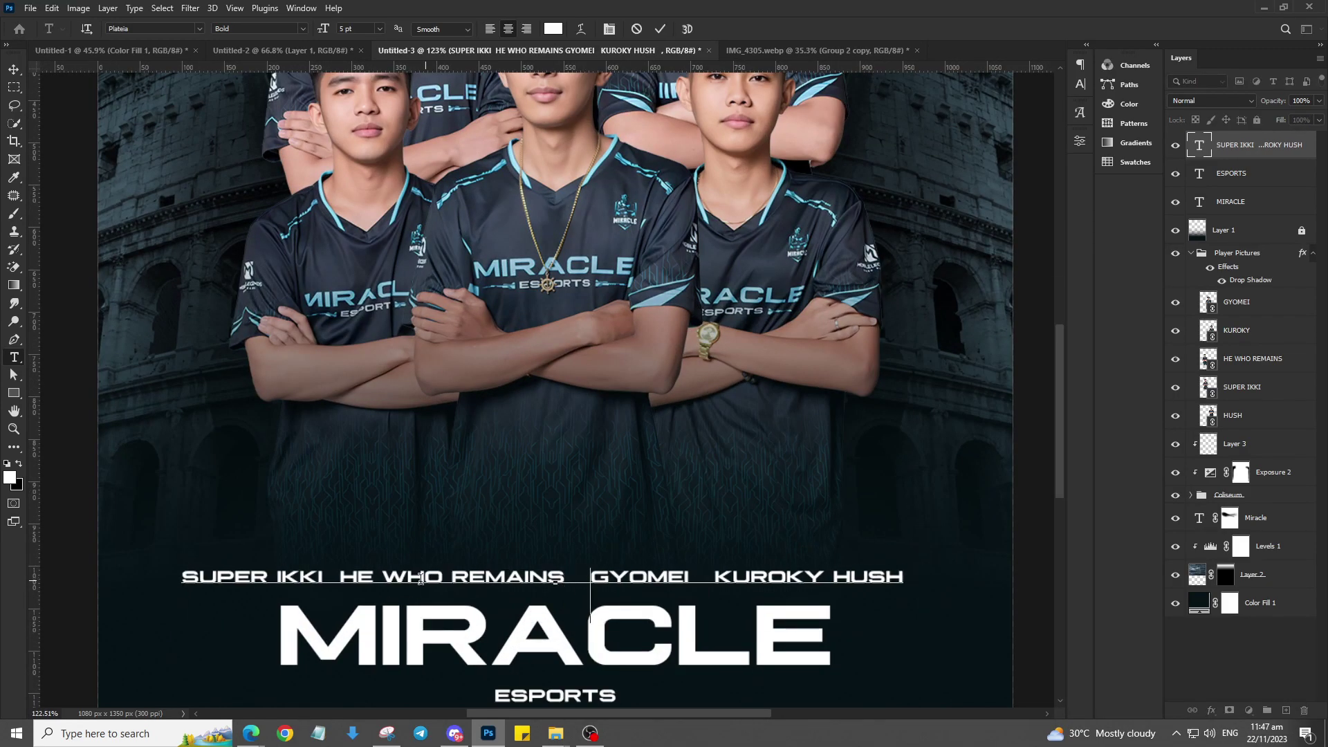
pyautogui.hotkey('ctrl', 'Return')
# Step: Add SUPER IKKI and HUSH to the player-names text
pyautogui.scroll(-5, 702, 504)
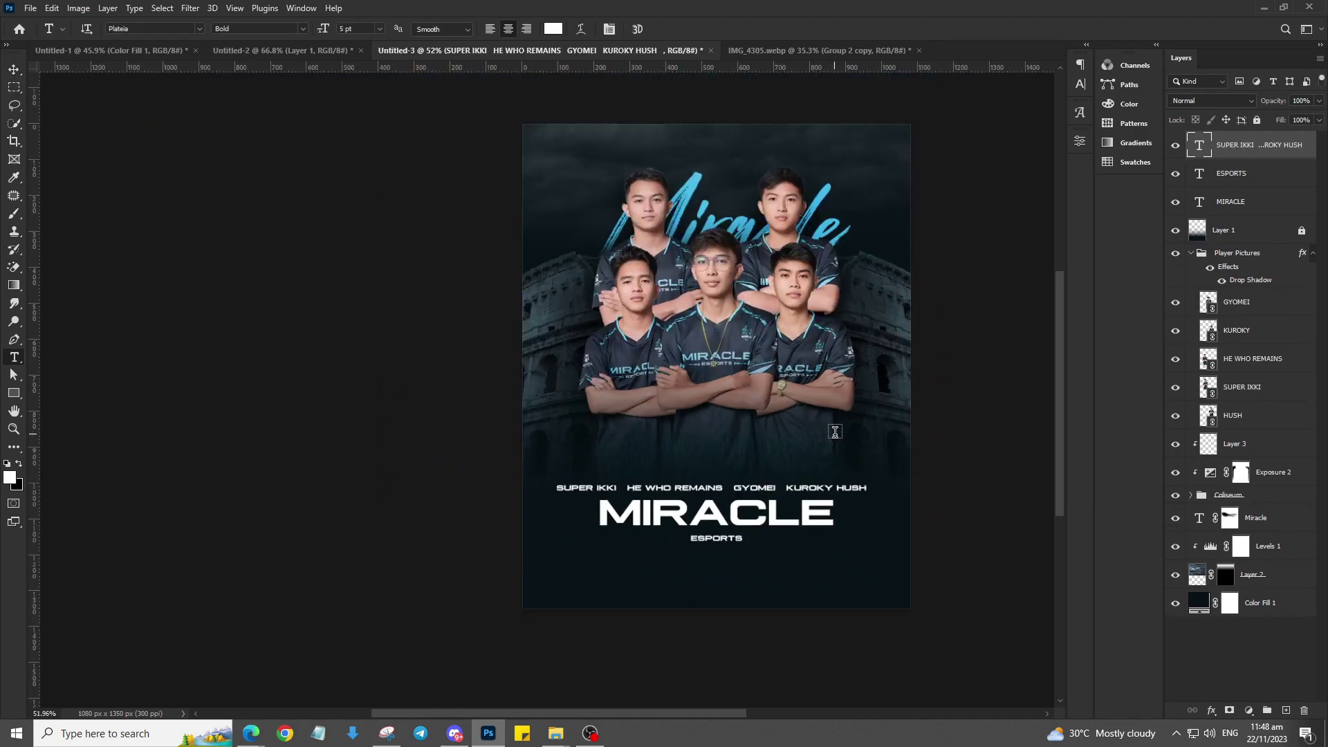
pyautogui.scroll(5, 449, 527)
pyautogui.doubleClick(1244, 388)
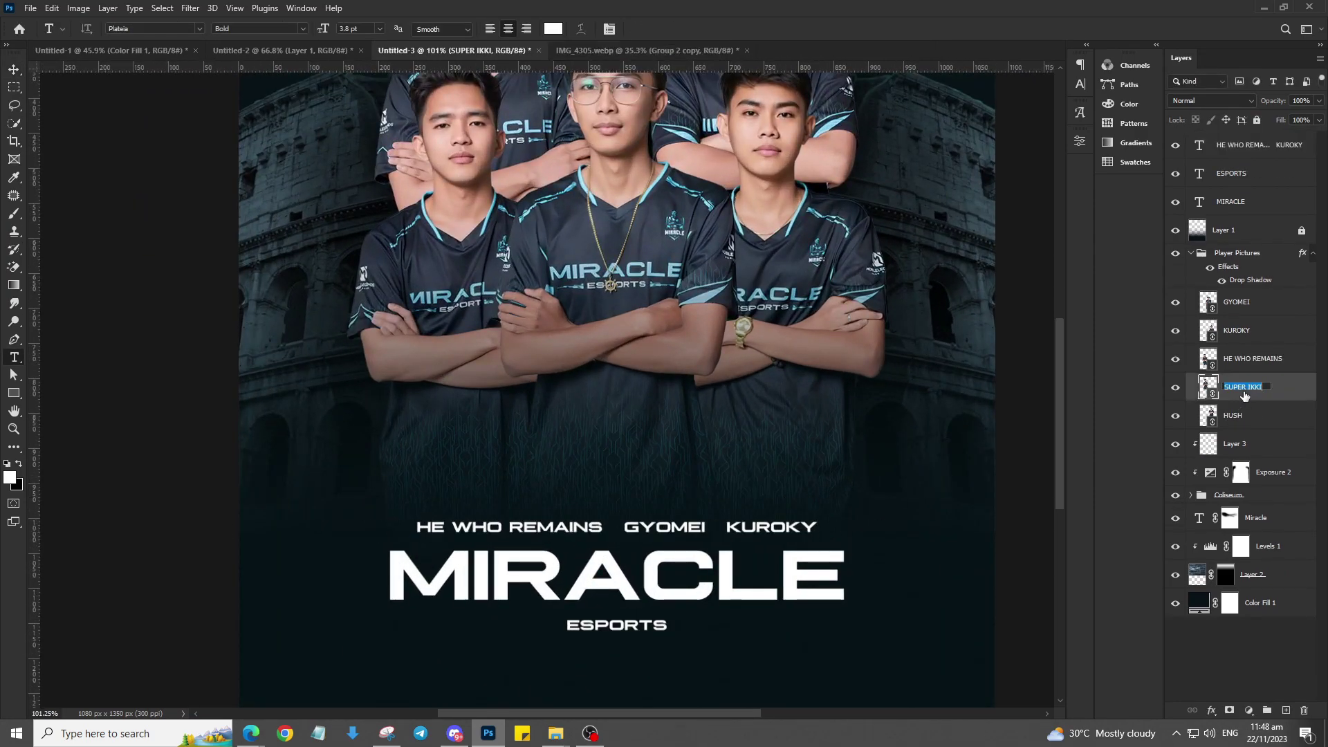
pyautogui.write('HUSH')
pyautogui.hotkey('ctrl', 'a')
pyautogui.scroll(2, 588, 470)
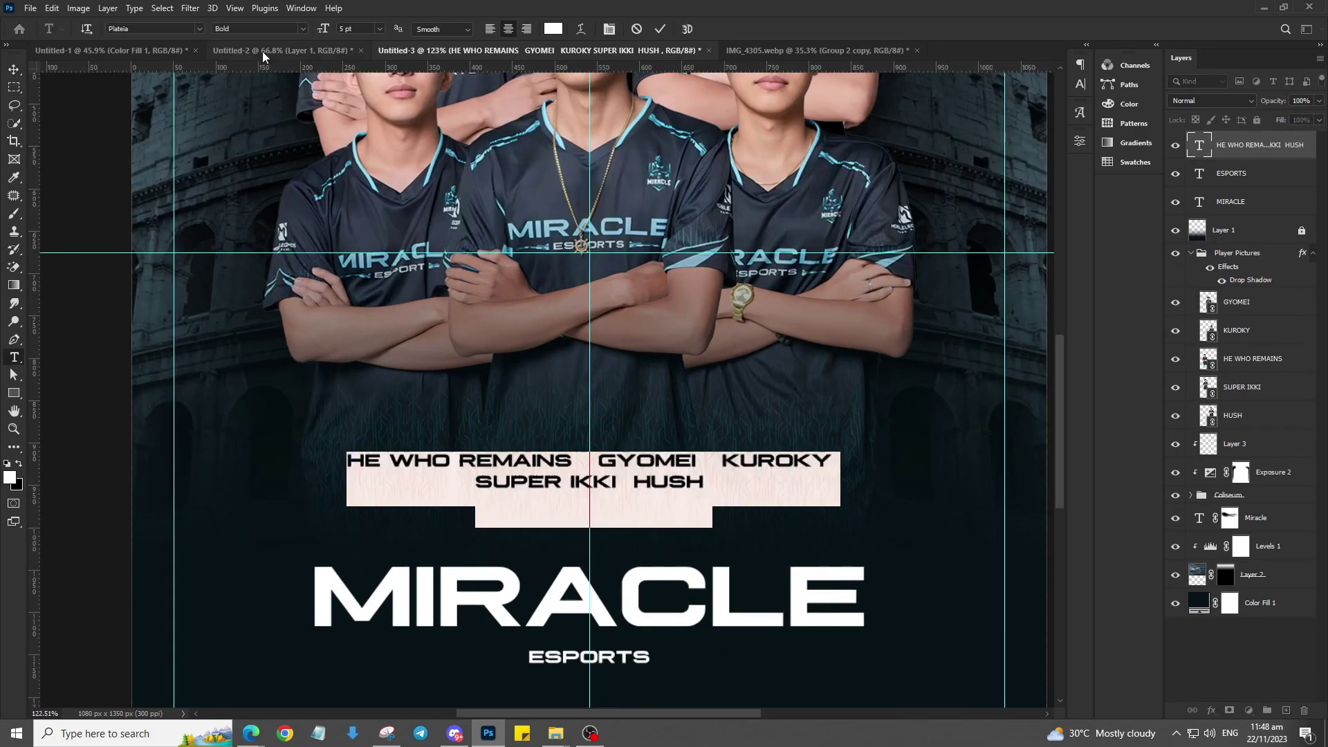
pyautogui.hotkey('ctrl', 'Return')
# Step: Reflow the five names onto one line and resize it to fit above MIRACLE
pyautogui.scroll(-4, 595, 450)
pyautogui.scroll(6, 595, 450)
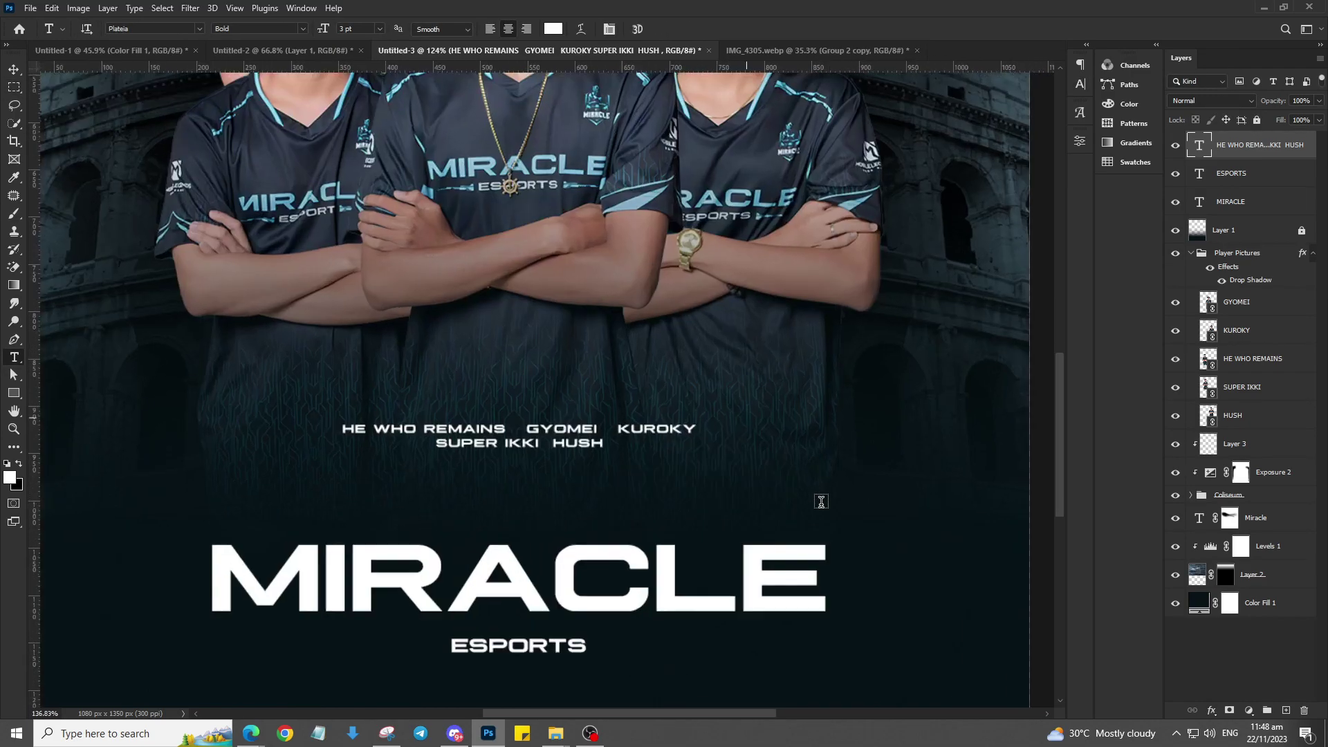
pyautogui.hotkey('ctrl', 'z')
pyautogui.scroll(-5, 582, 400)
pyautogui.scroll(3, 583, 399)
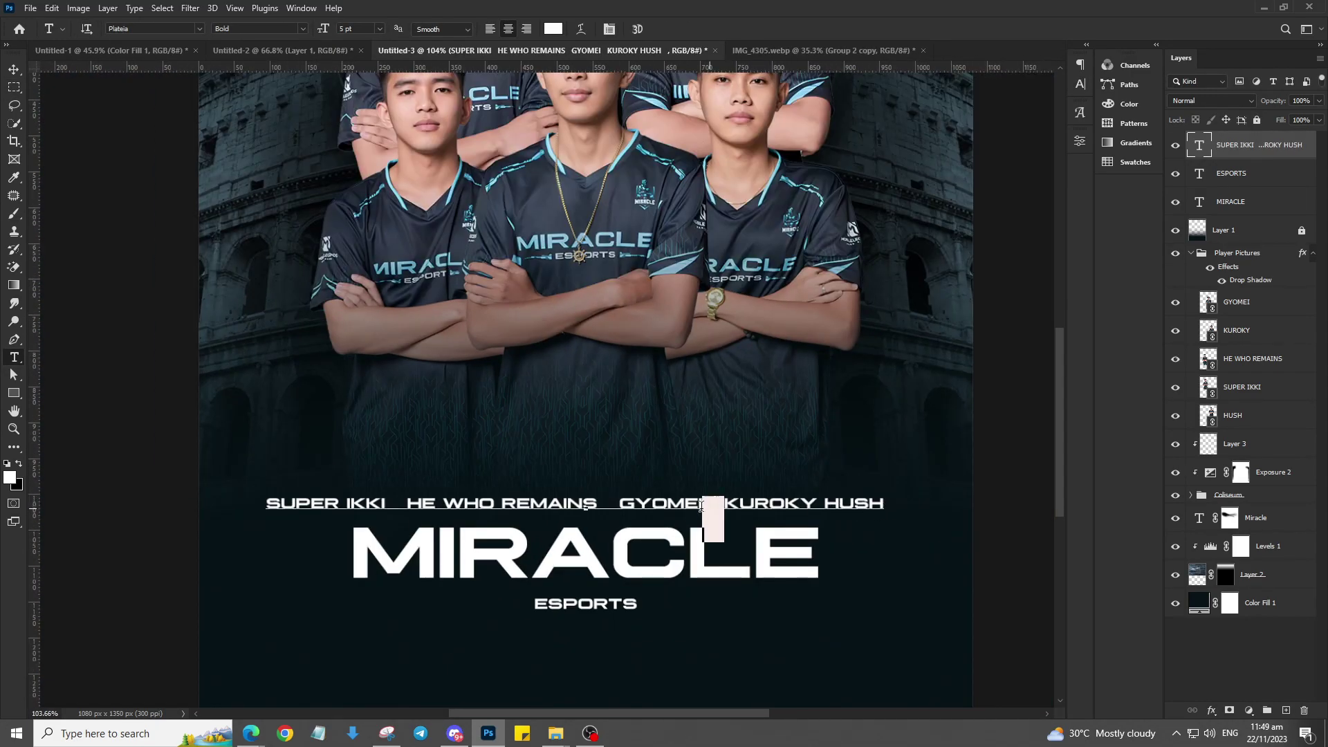
pyautogui.hotkey('ctrl', 't')
pyautogui.press('Return')
pyautogui.scroll(-3, 756, 490)
pyautogui.scroll(-2, 639, 451)
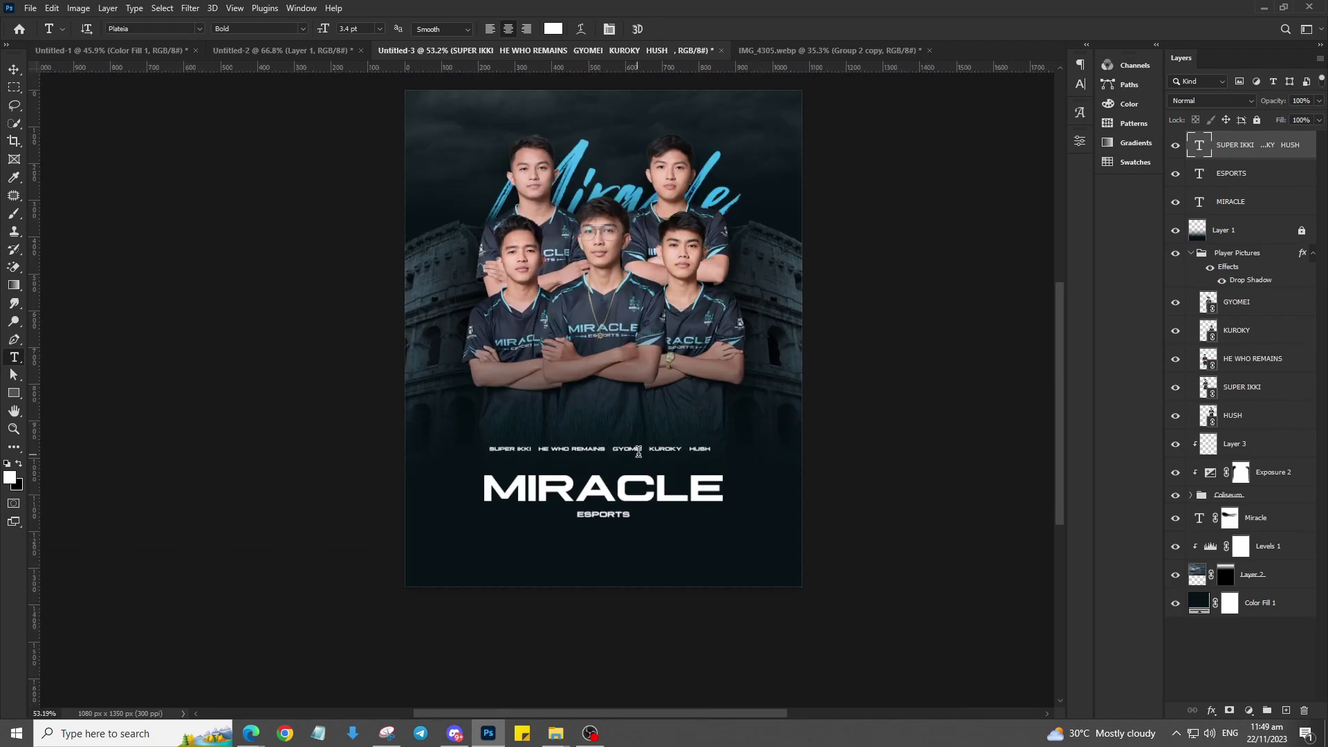
pyautogui.scroll(2, 816, 322)
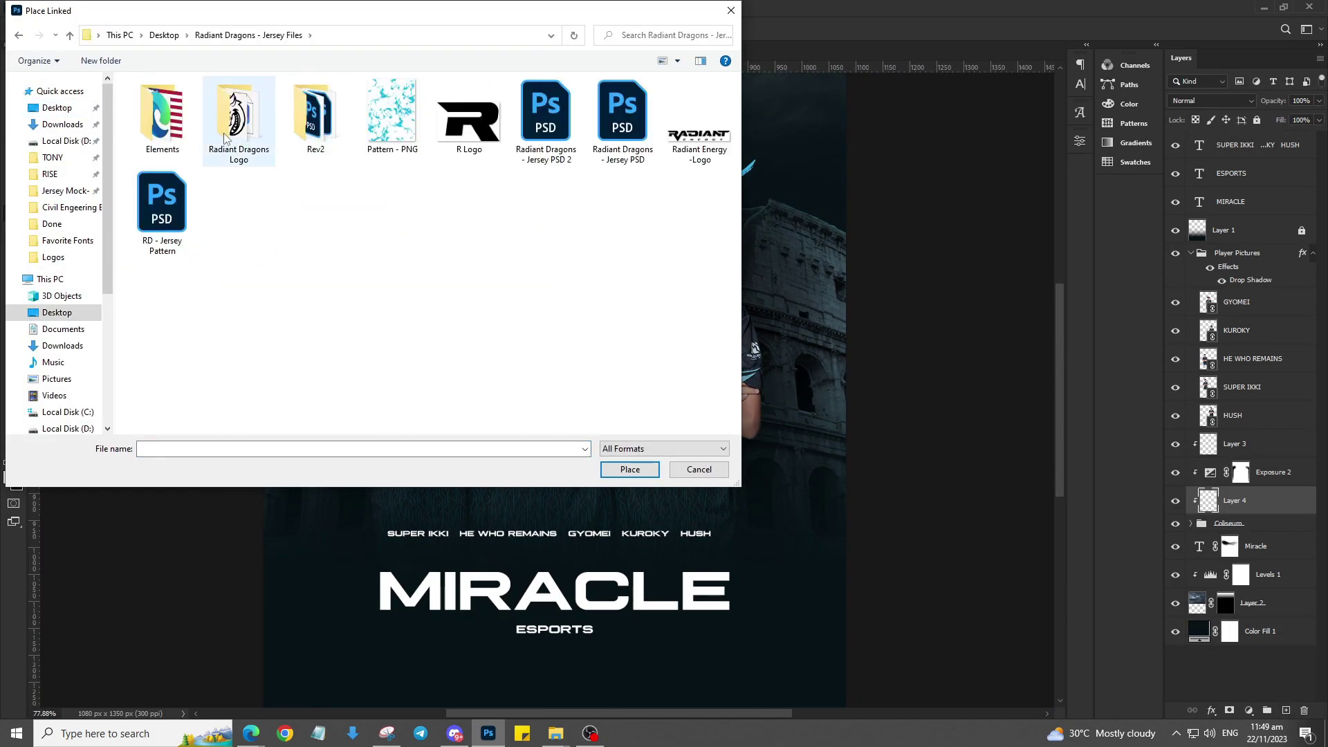
# Step: Place the Grunge2 texture from the Elements folder with Saturation blend mode
pyautogui.doubleClick(163, 117)
pyautogui.doubleClick(542, 148)
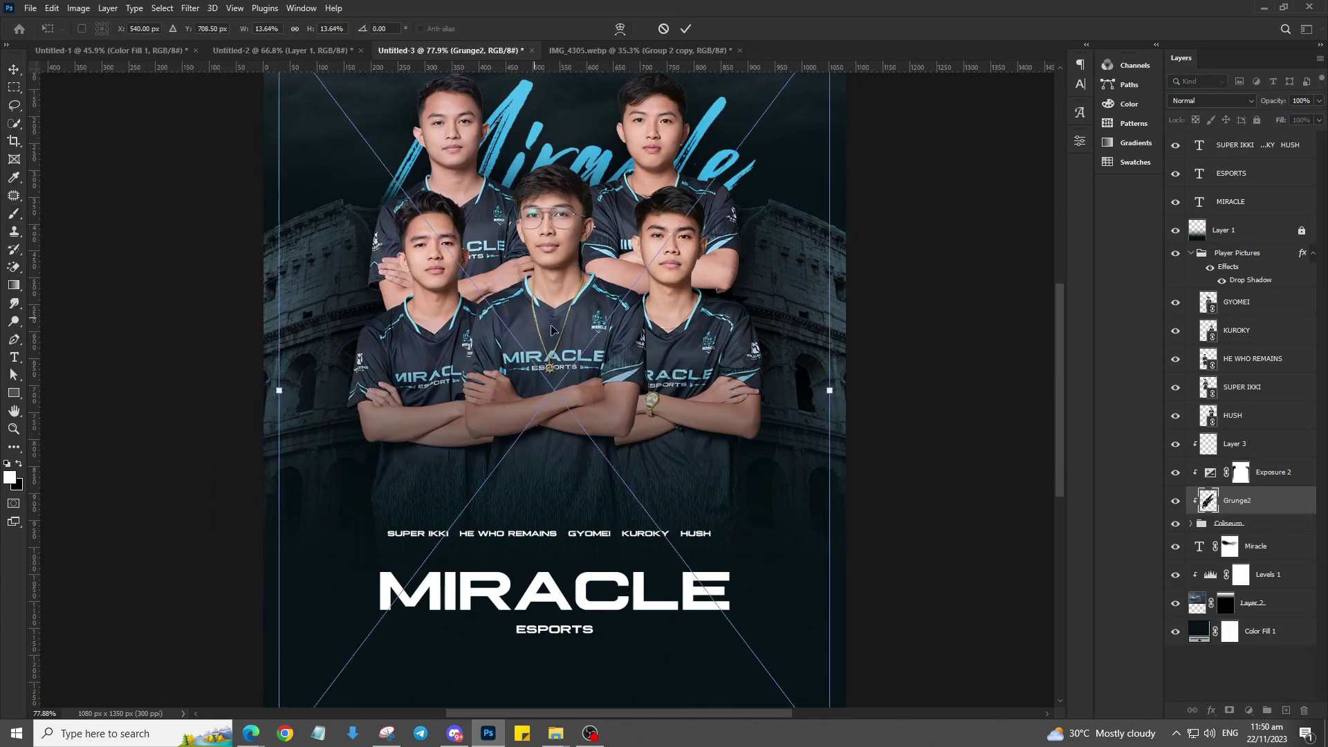
pyautogui.press('Return')
pyautogui.click(1210, 100)
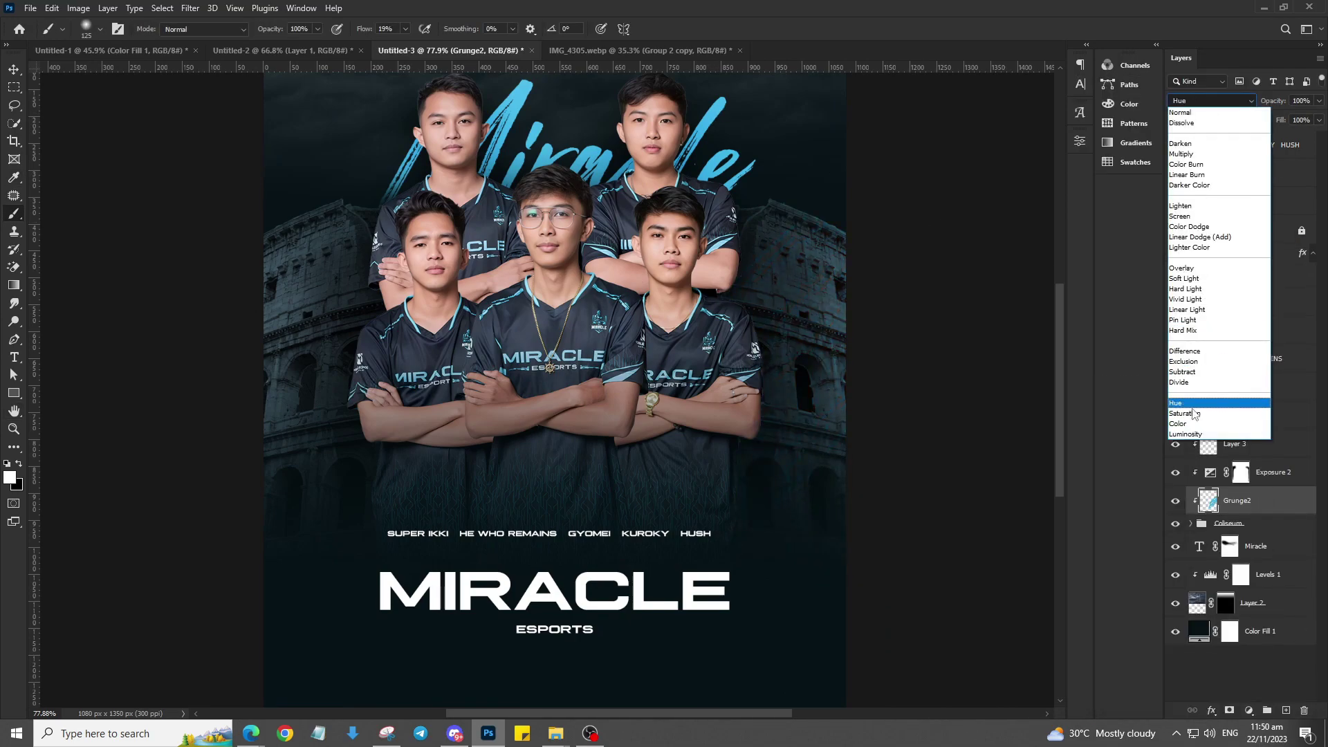
pyautogui.click(1193, 412)
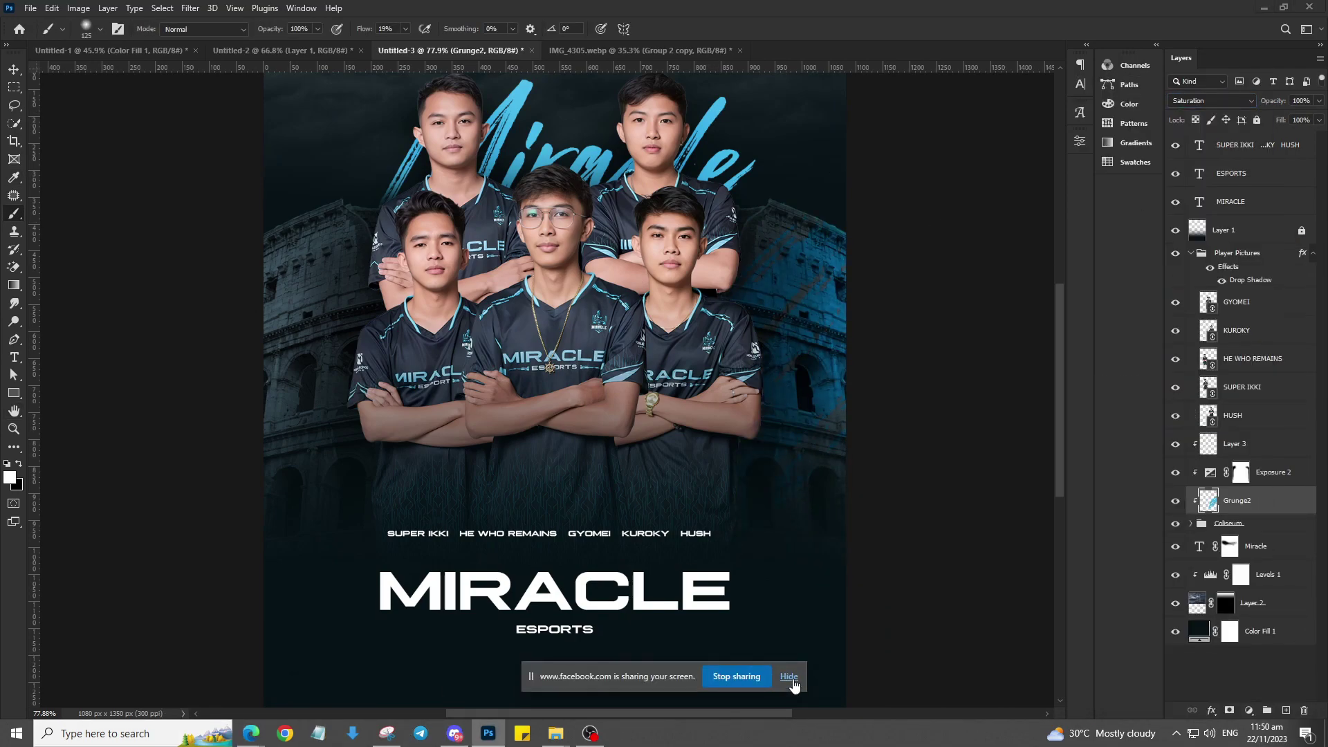
# Step: Rotate the Grunge2 texture sideways across the poster
pyautogui.click(789, 676)
pyautogui.hotkey('ctrl', 't')
pyautogui.hotkey('ctrl', '0')
pyautogui.moveTo(809, 132); pyautogui.dragTo(1028, 343)
pyautogui.press('Return')
# Step: Duplicate Grunge2 and set both grunge layers to Overlay
pyautogui.press('b')
pyautogui.hotkey('ctrl', 'j')
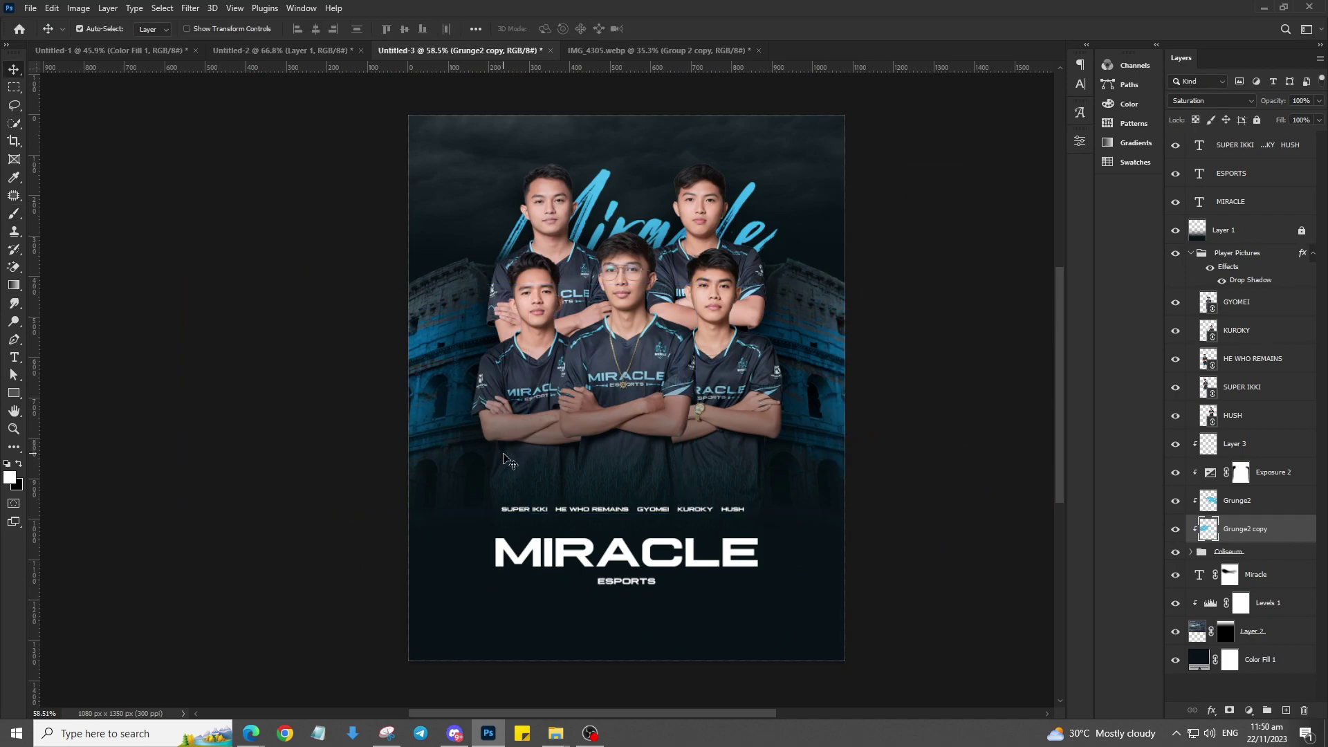
pyautogui.keyDown('ctrl'); pyautogui.click(1237, 500); pyautogui.keyUp('ctrl')
pyautogui.click(1210, 100)
pyautogui.click(1189, 260)
# Step: Lower the Grunge2 texture opacity to 57%
pyautogui.press('m')
pyautogui.scroll(1, 103, 155)
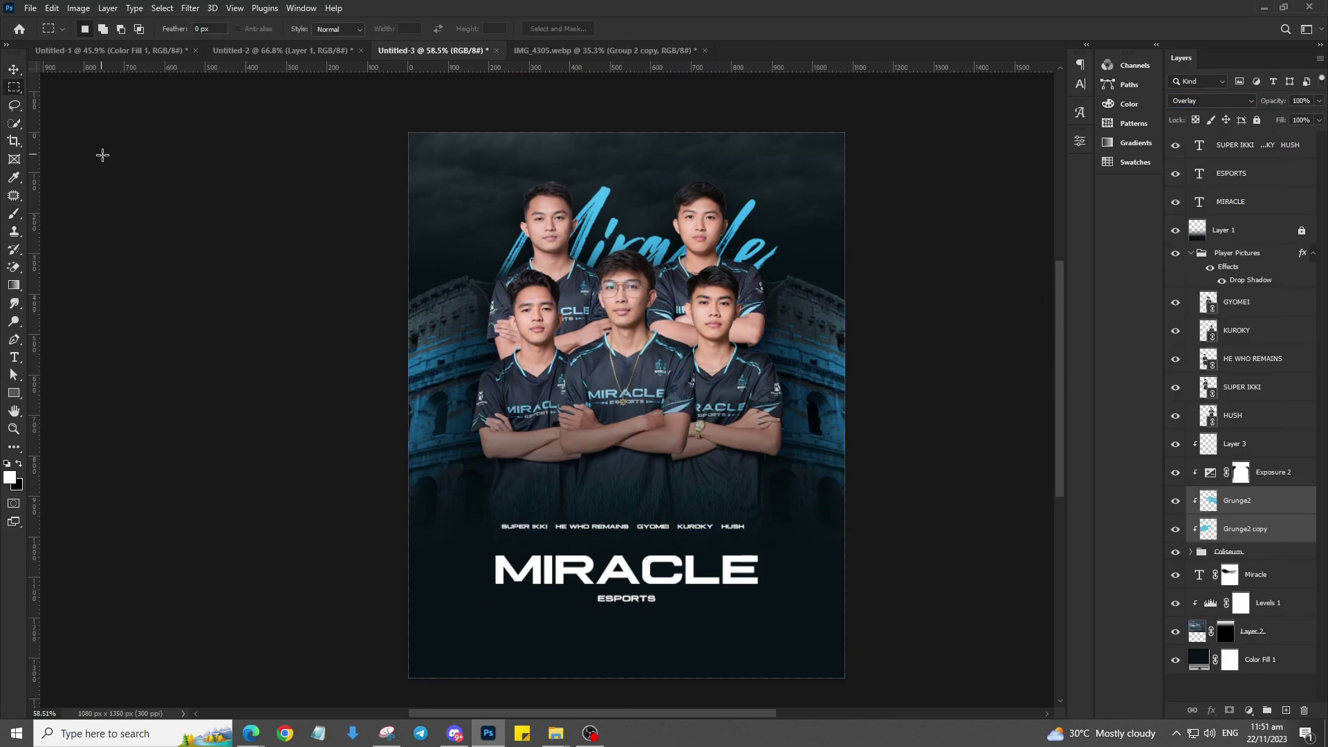
pyautogui.moveTo(1296, 121); pyautogui.dragTo(1291, 121)
pyautogui.hotkey('ctrl', 'u')
pyautogui.press('Return')
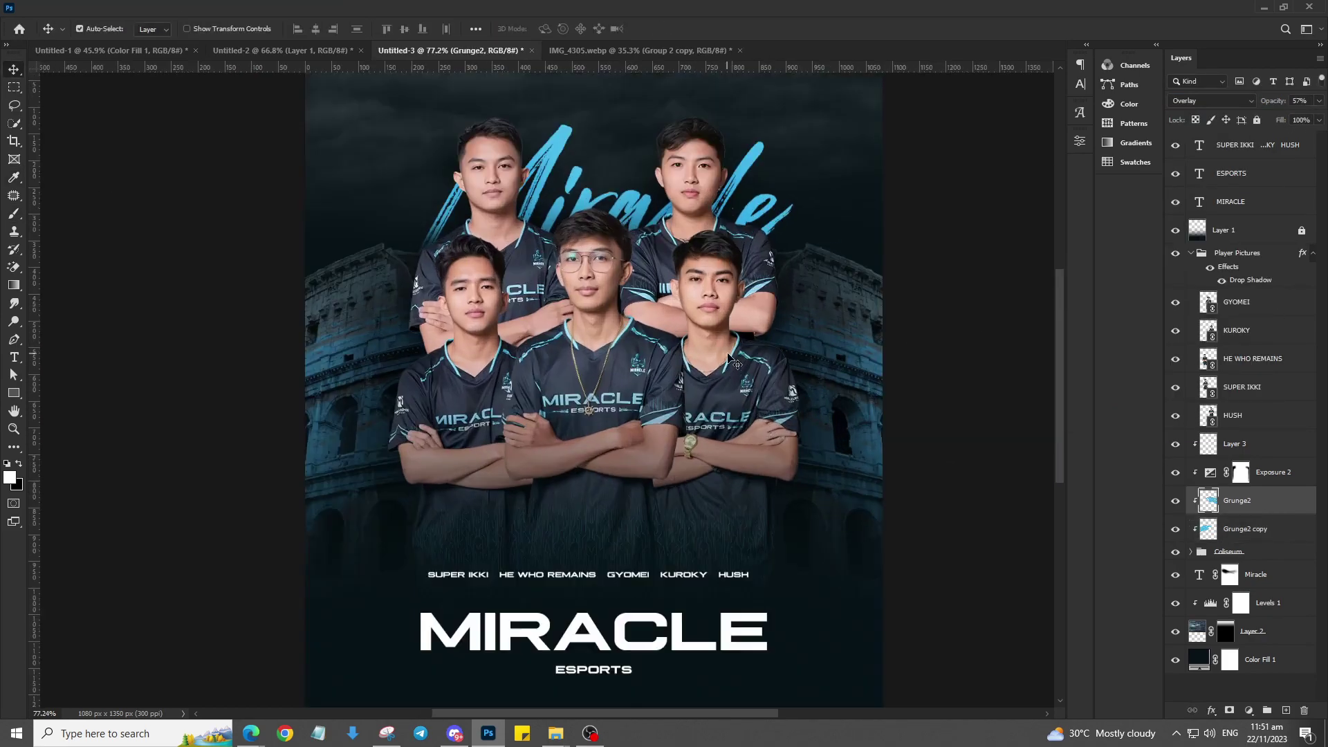
# Step: Add a new empty layer above Miracle for the blue glow
pyautogui.scroll(2, 739, 358)
pyautogui.scroll(-2, 738, 358)
pyautogui.click(1230, 574)
pyautogui.hotkey('ctrl', 'shift', 'alt', 'n')
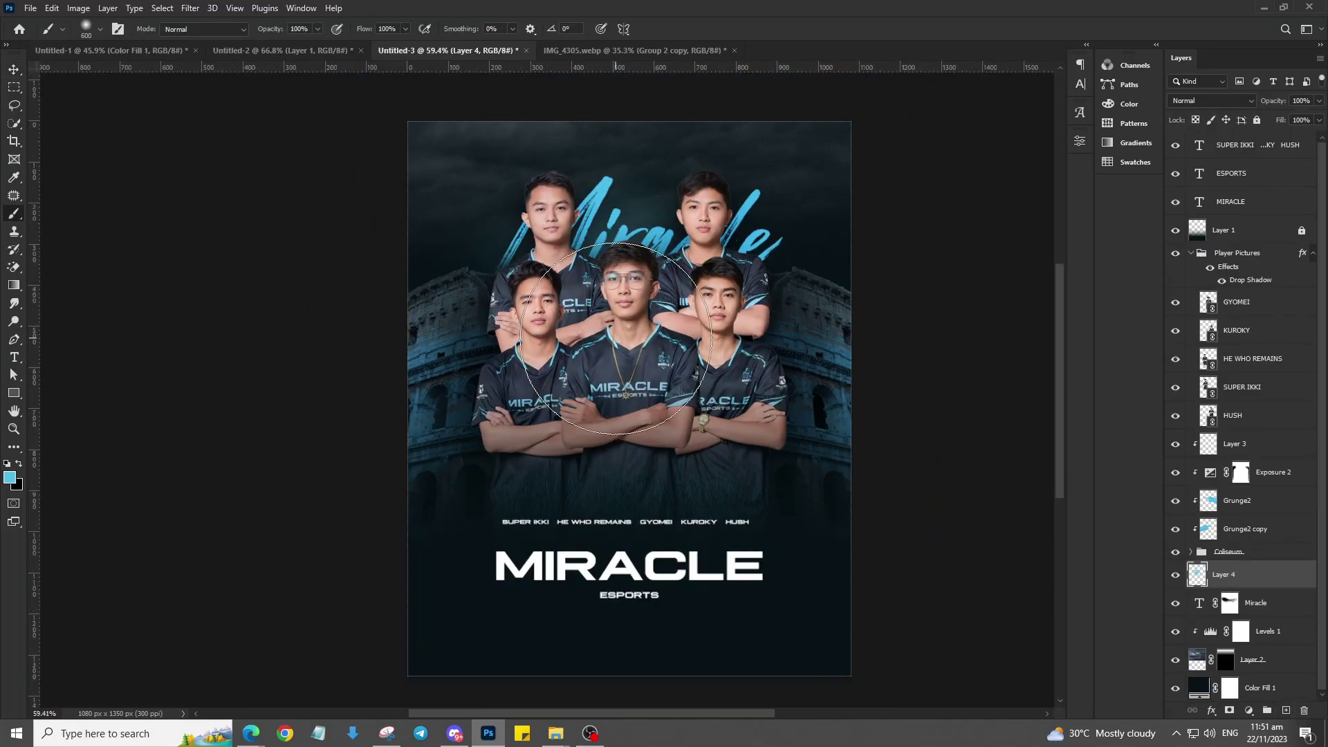
pyautogui.scroll(1, 800, 421)
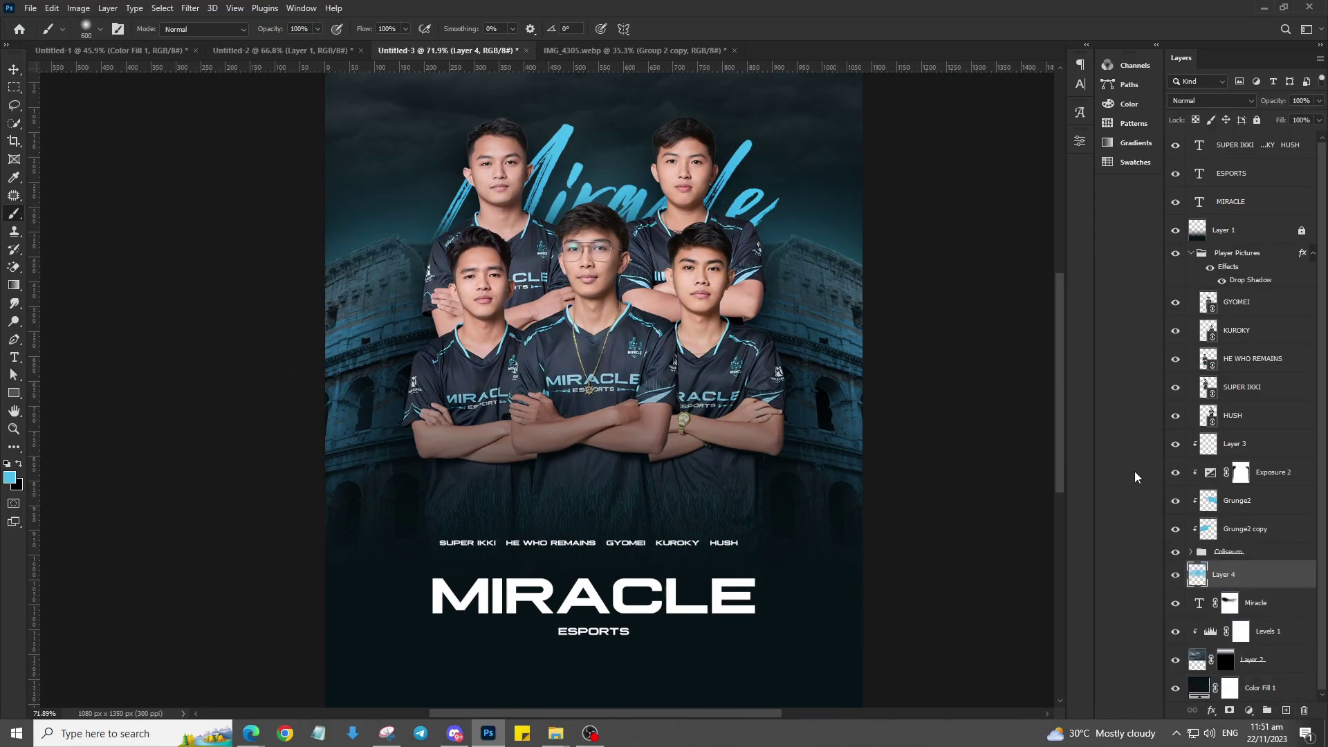
pyautogui.press('v')
pyautogui.scroll(-2, 768, 432)
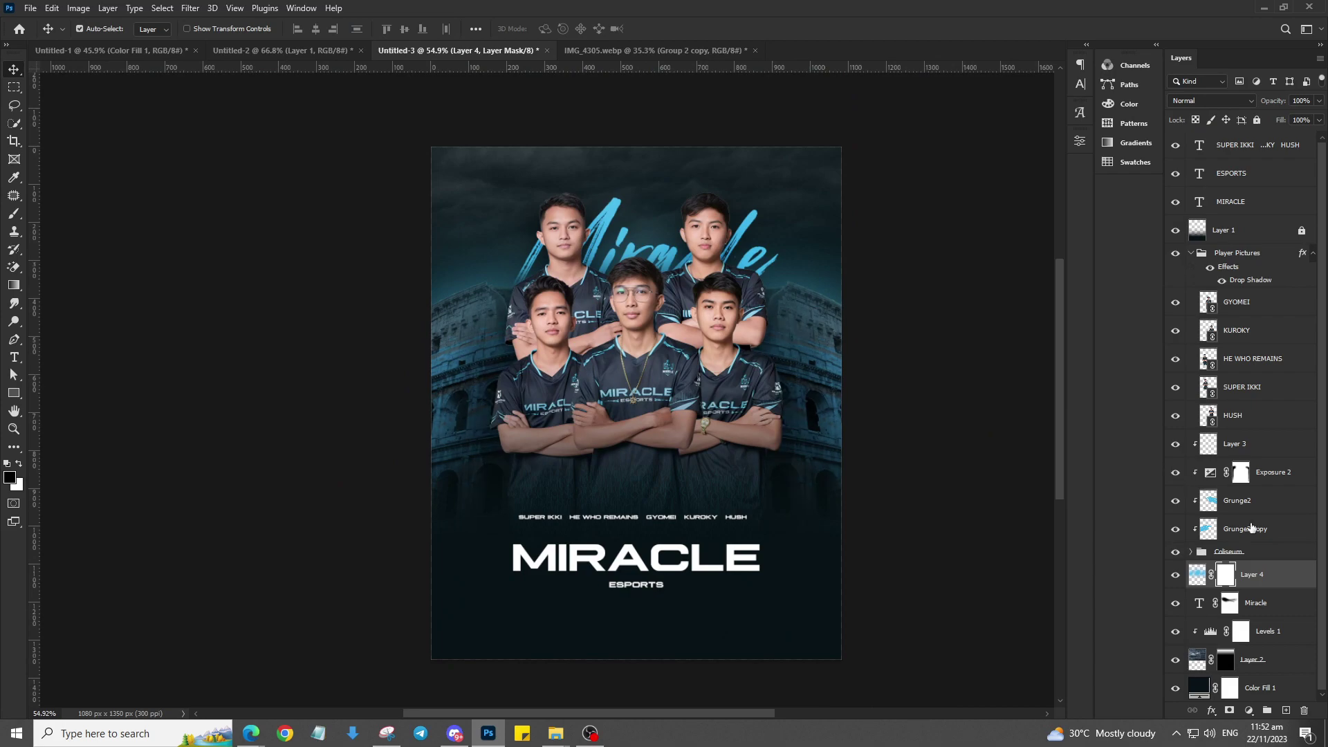
# Step: Hide the brightened Exposure copy in the Coliseum group behind a black mask
pyautogui.moveTo(1285, 560); pyautogui.dragTo(1252, 574)
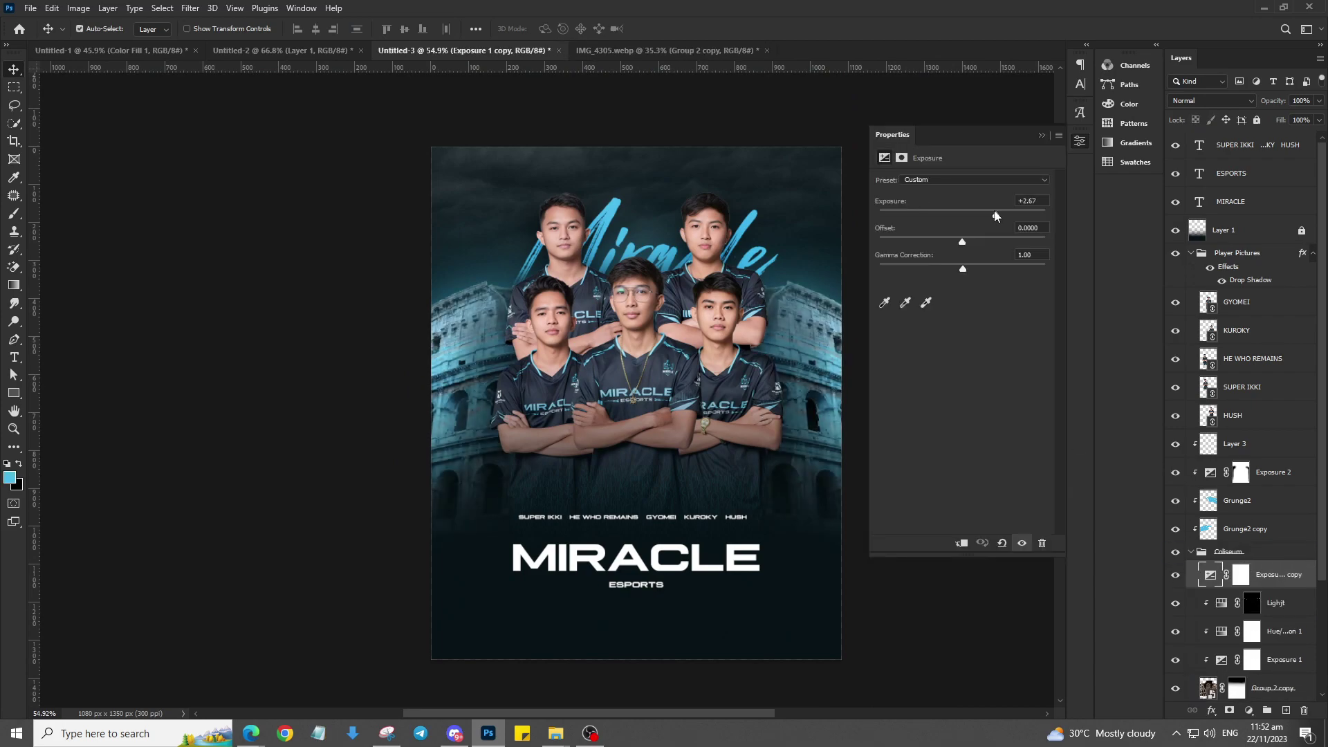
pyautogui.scroll(5, 760, 337)
pyautogui.scroll(-4, 827, 226)
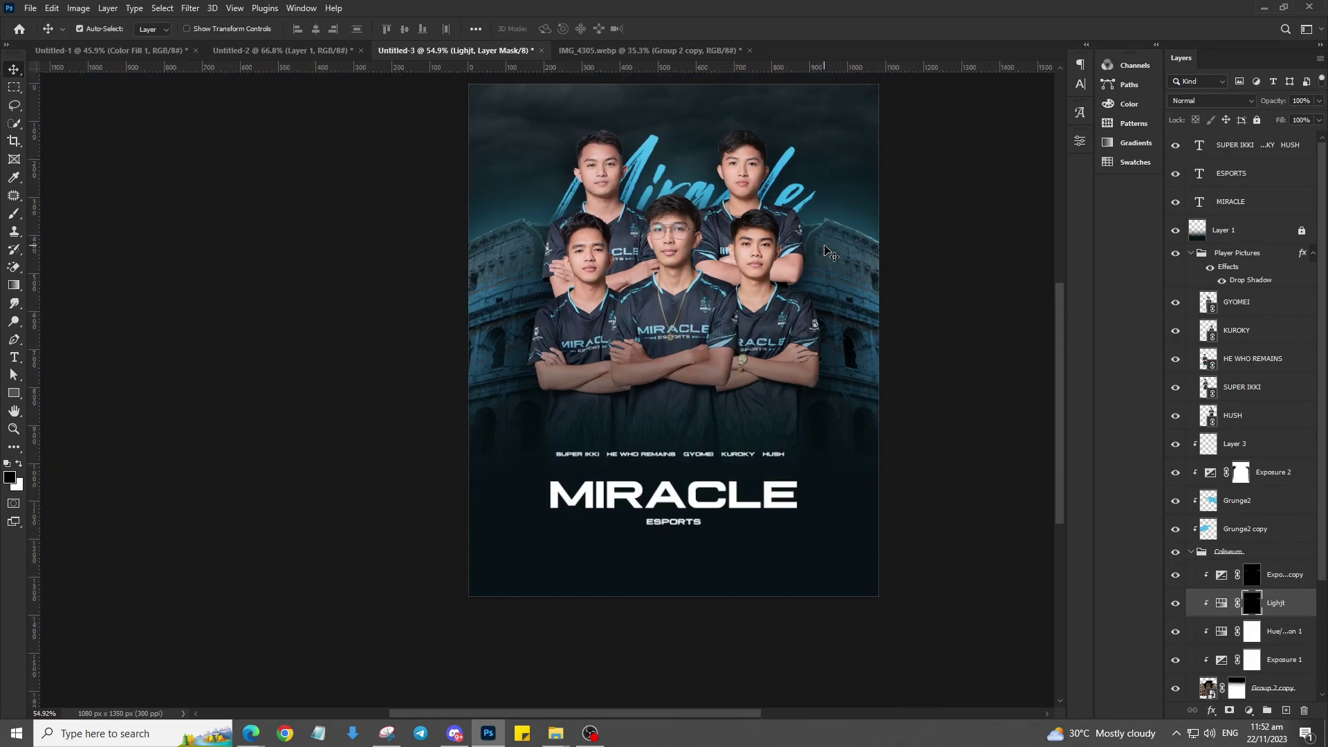
pyautogui.scroll(2, 672, 415)
pyautogui.scroll(-2, 832, 252)
pyautogui.keyDown('ctrl'); pyautogui.click(906, 232); pyautogui.keyUp('ctrl')
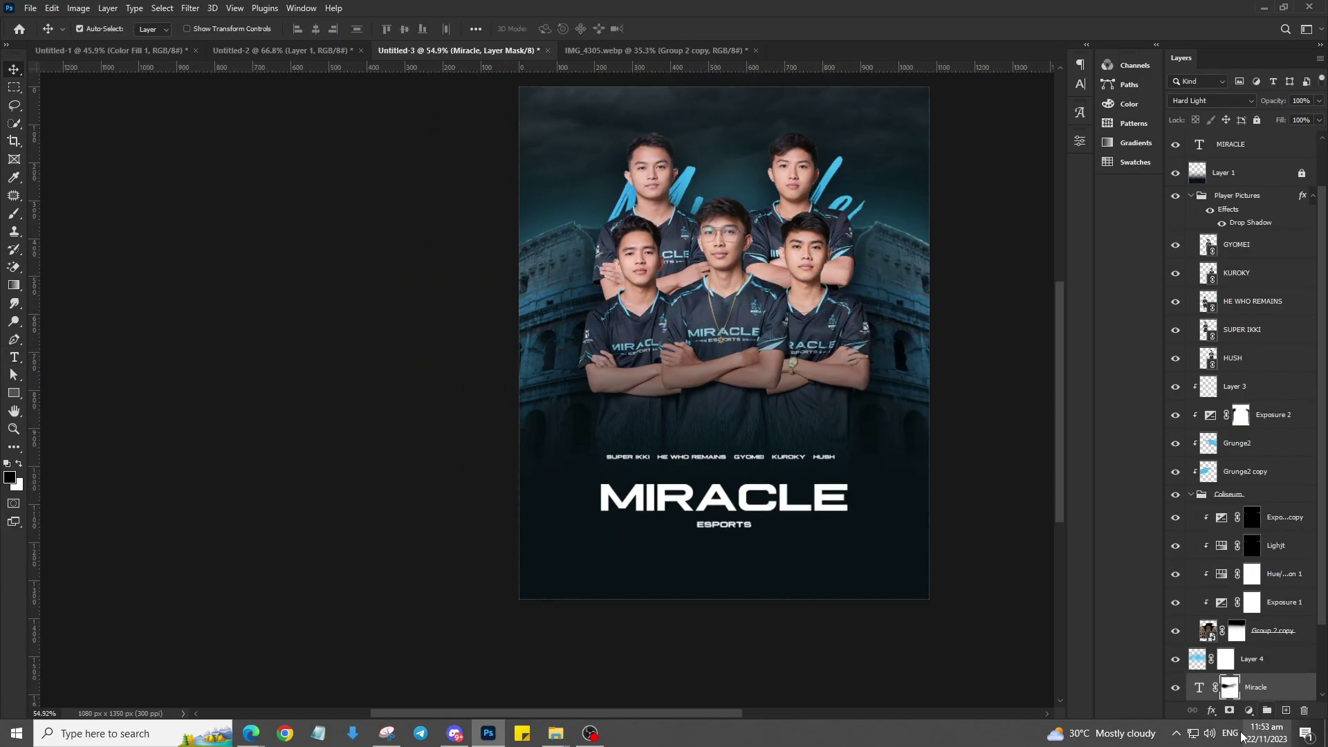
pyautogui.press('t')
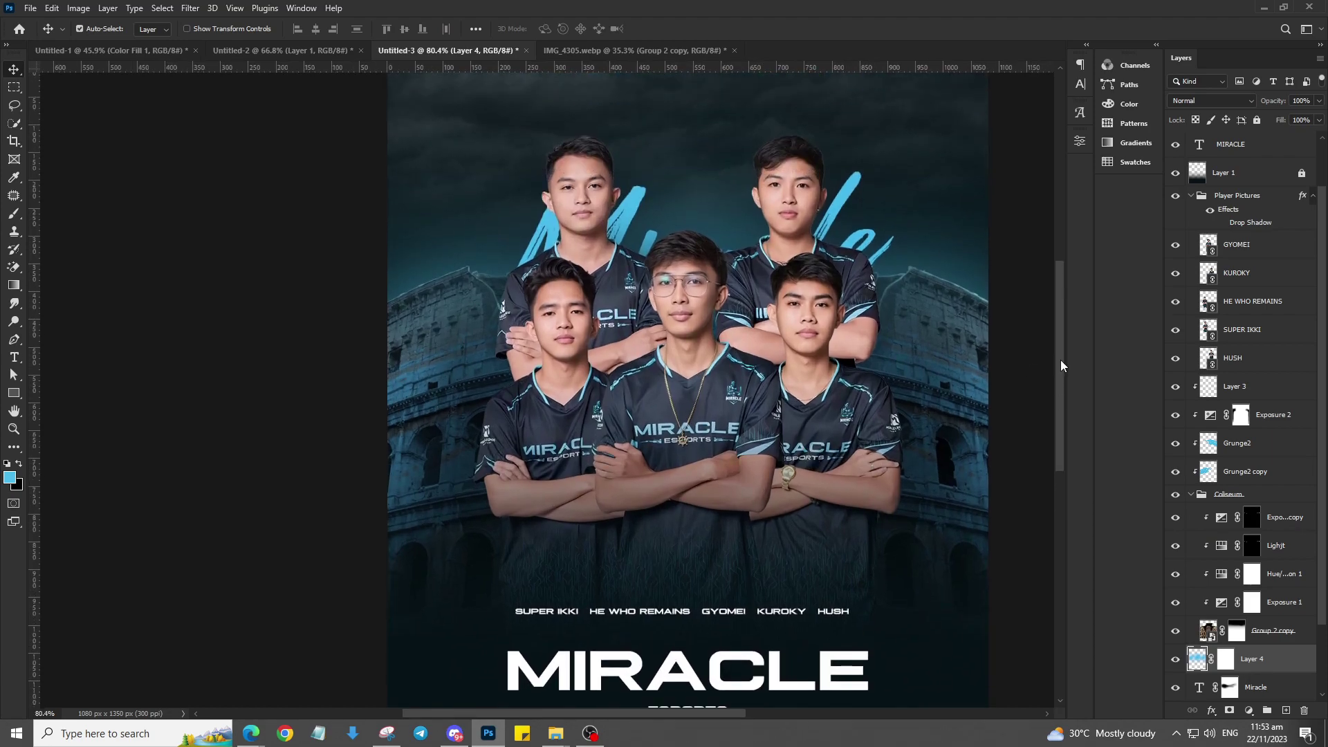
pyautogui.scroll(4, 529, 444)
# Step: Try a Gradient Overlay on the MIRACLE title, editing its right-hand colour stop
pyautogui.doubleClick(1259, 173)
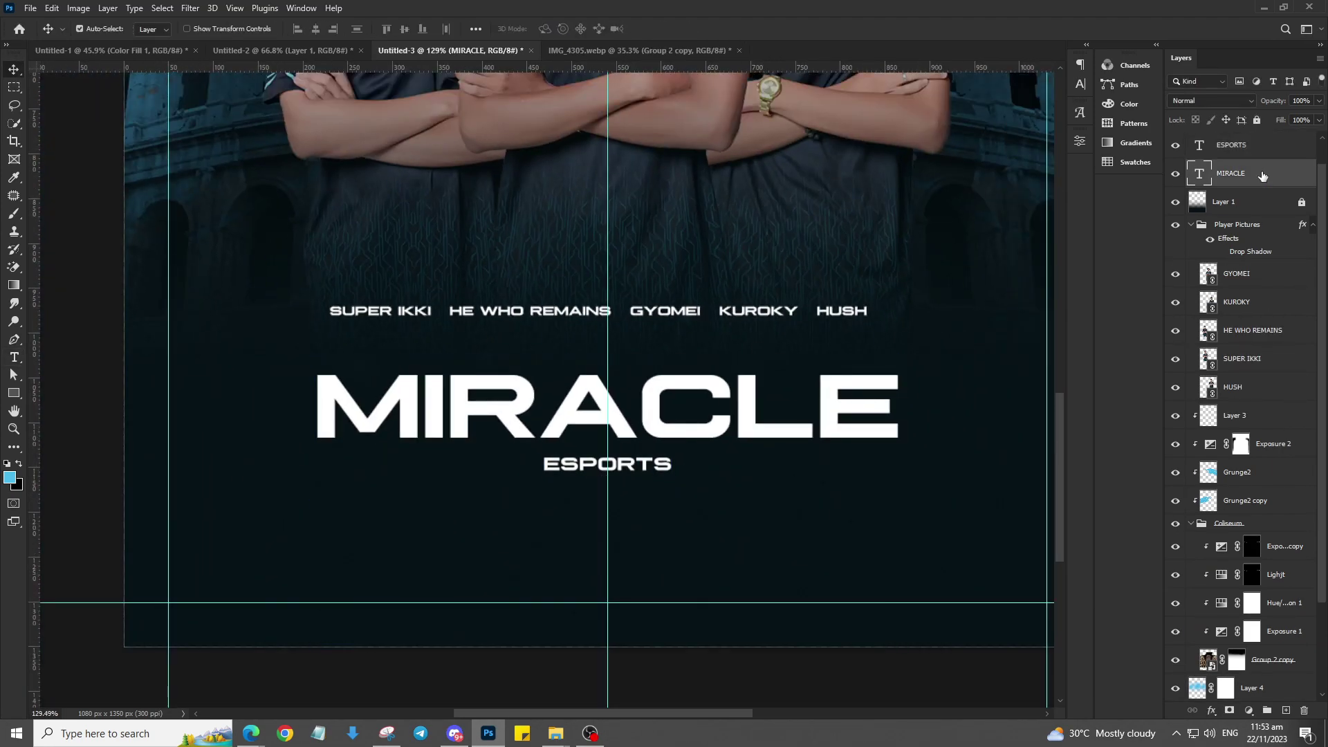
pyautogui.click(828, 472)
pyautogui.click(1058, 330)
pyautogui.click(1299, 596)
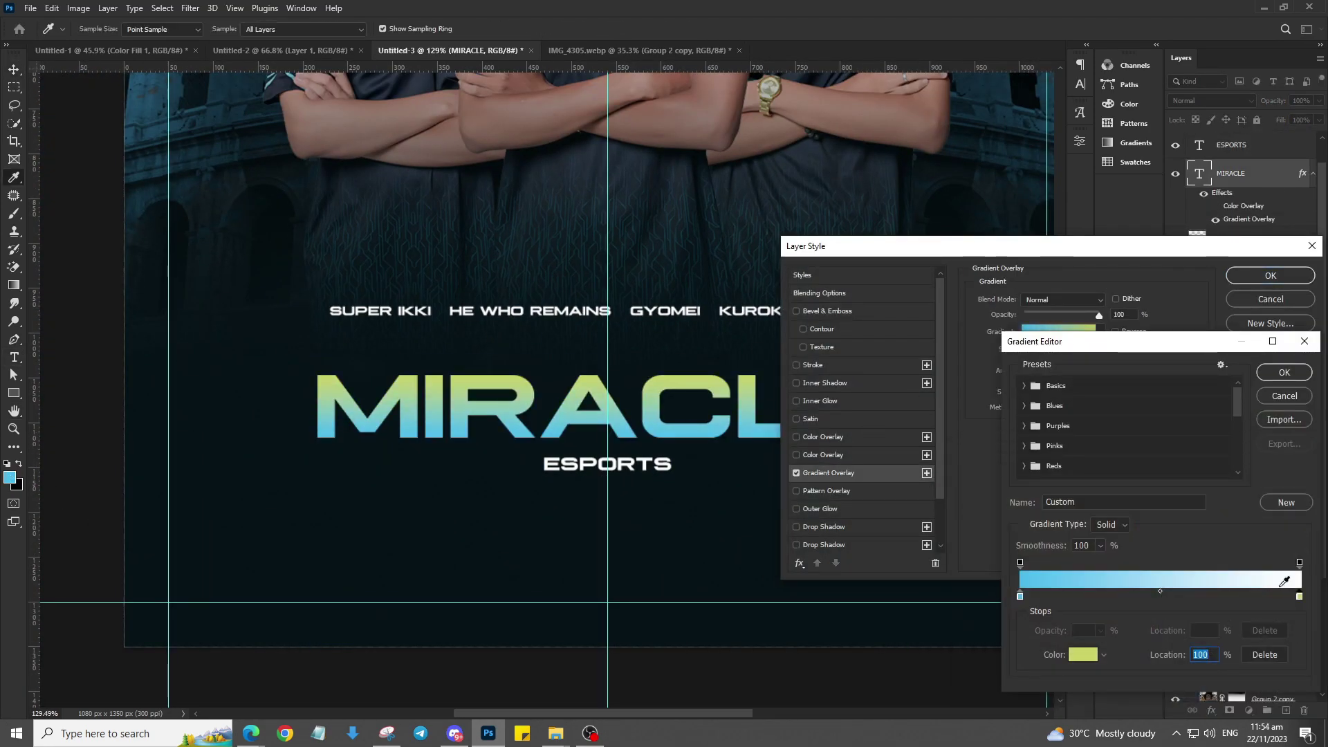
pyautogui.doubleClick(1298, 596)
pyautogui.press('Escape')
pyautogui.press('Escape')
# Step: Add Bevel & Emboss to MIRACLE with a Contour preset applied
pyautogui.click(822, 329)
pyautogui.click(1017, 305)
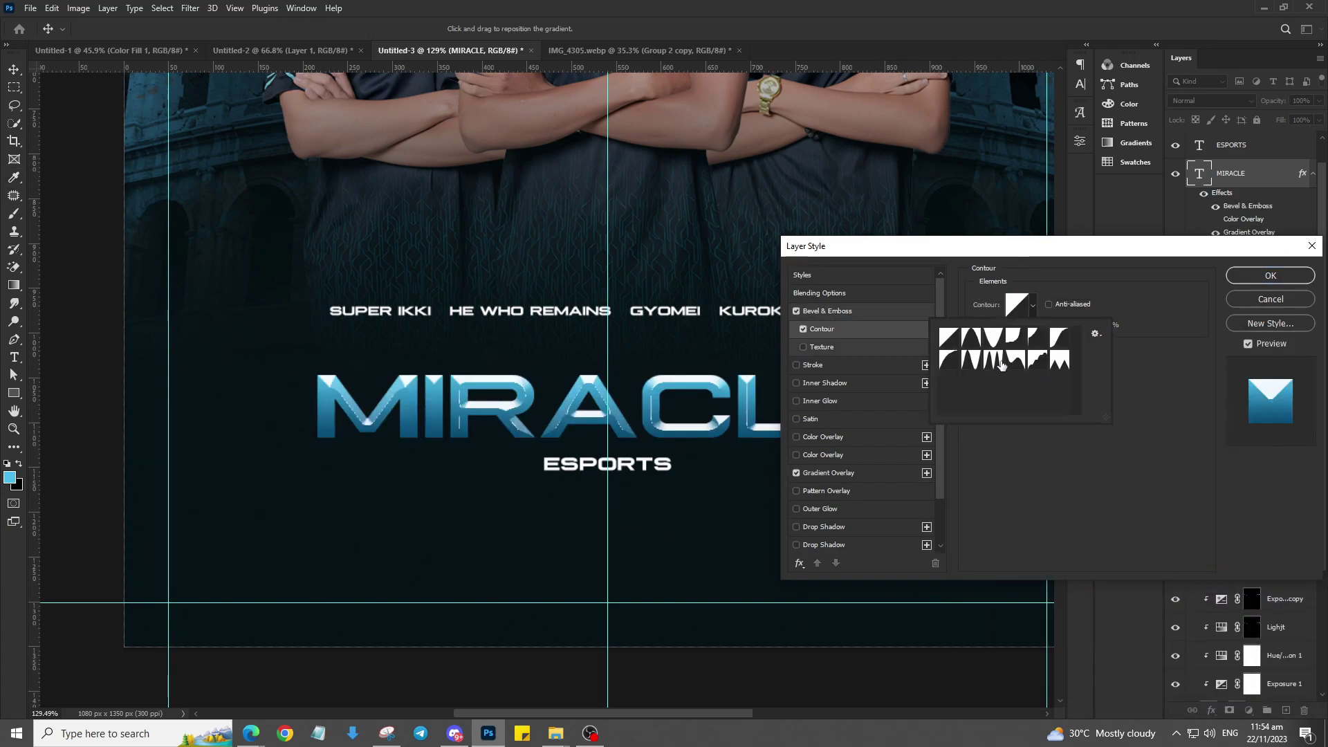
pyautogui.doubleClick(1022, 343)
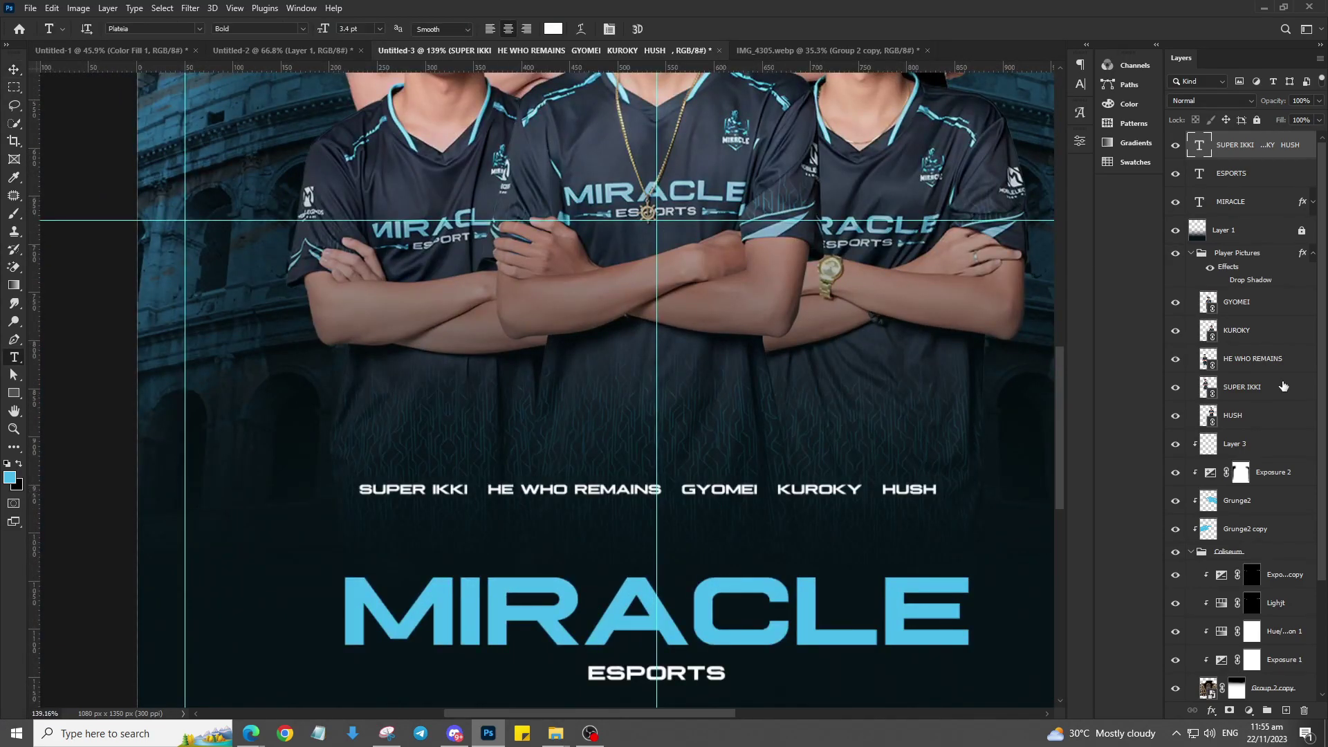
# Step: Draw a blue bar behind the player names, then hide it
pyautogui.moveTo(355, 480); pyautogui.dragTo(951, 503)
pyautogui.press('Return')
pyautogui.press('v')
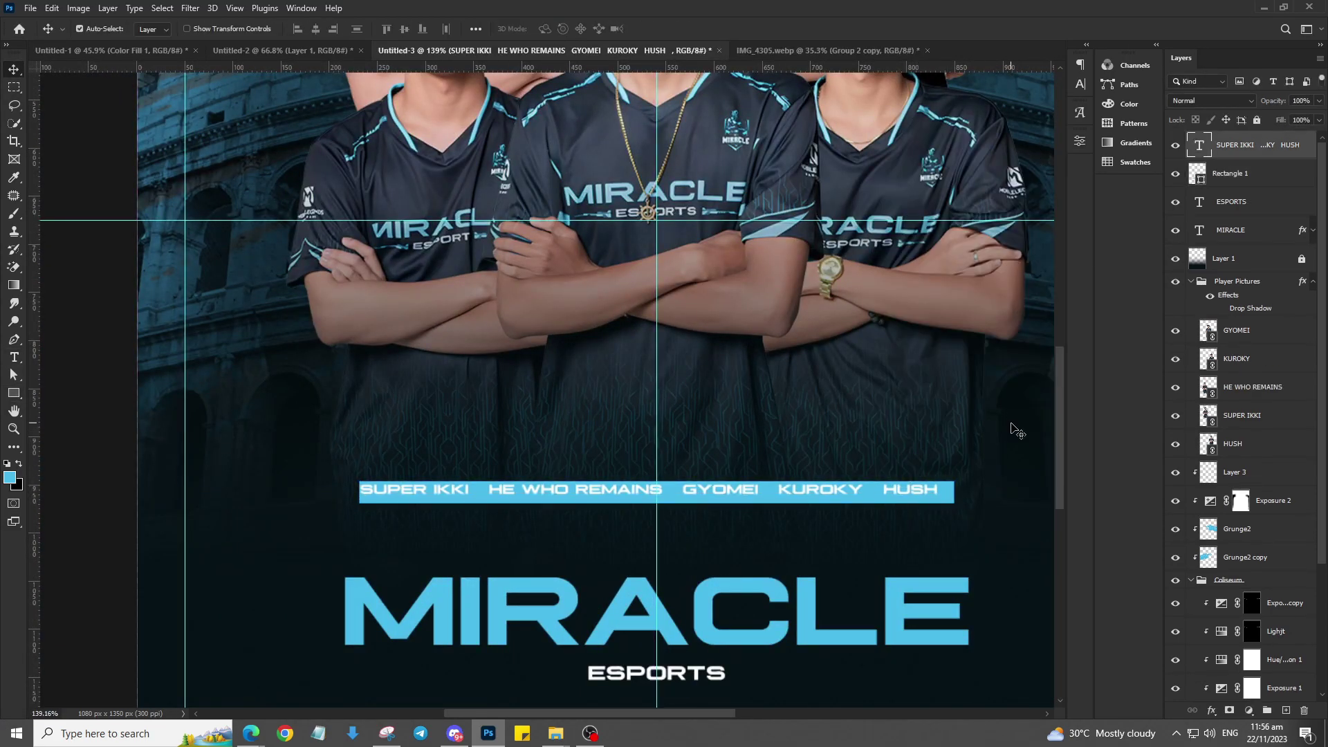
pyautogui.click(1175, 173)
# Step: Edit the player names text to add dividers between the names
pyautogui.scroll(-1, 779, 438)
pyautogui.press('t')
pyautogui.click(507, 463)
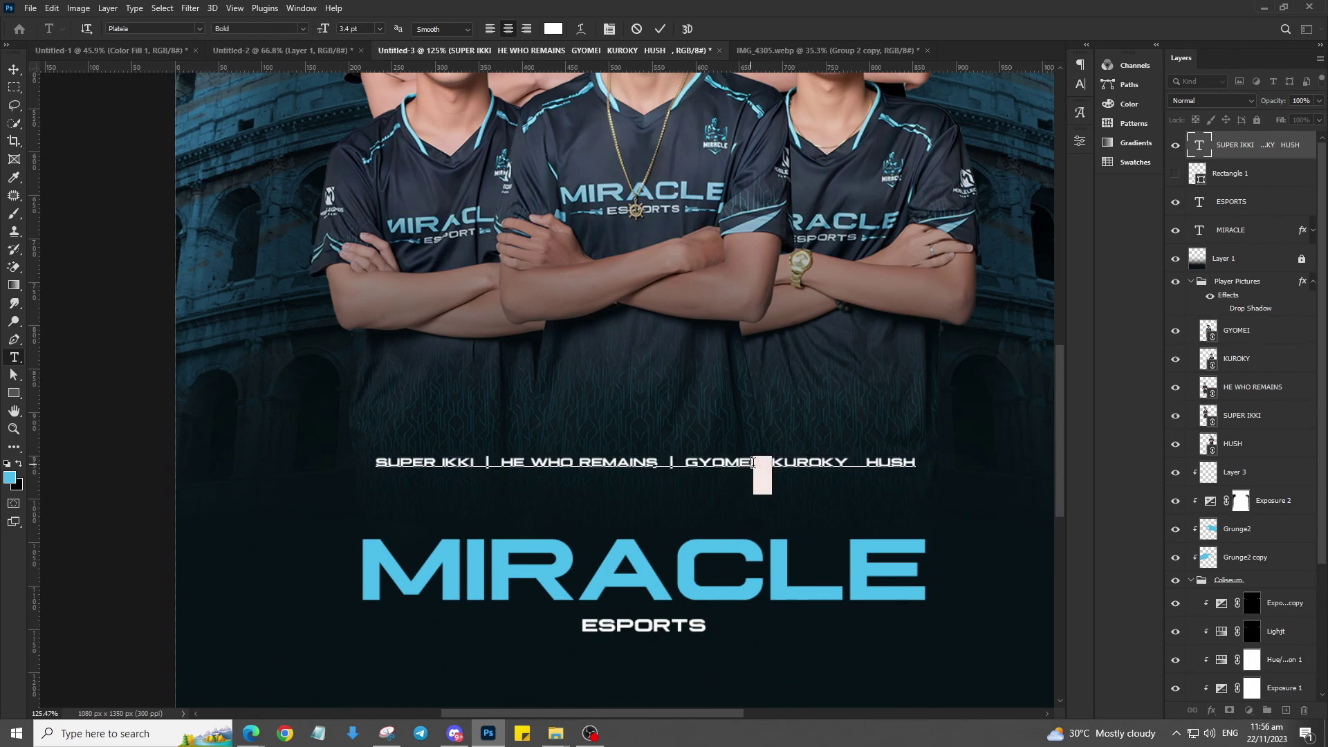
pyautogui.hotkey('ctrl', 'Return')
pyautogui.press('v')
pyautogui.scroll(-3, 901, 500)
# Step: Select the ESPORTS text and draw a thin rectangle line to its left
pyautogui.click(622, 529)
pyautogui.scroll(-3, 622, 529)
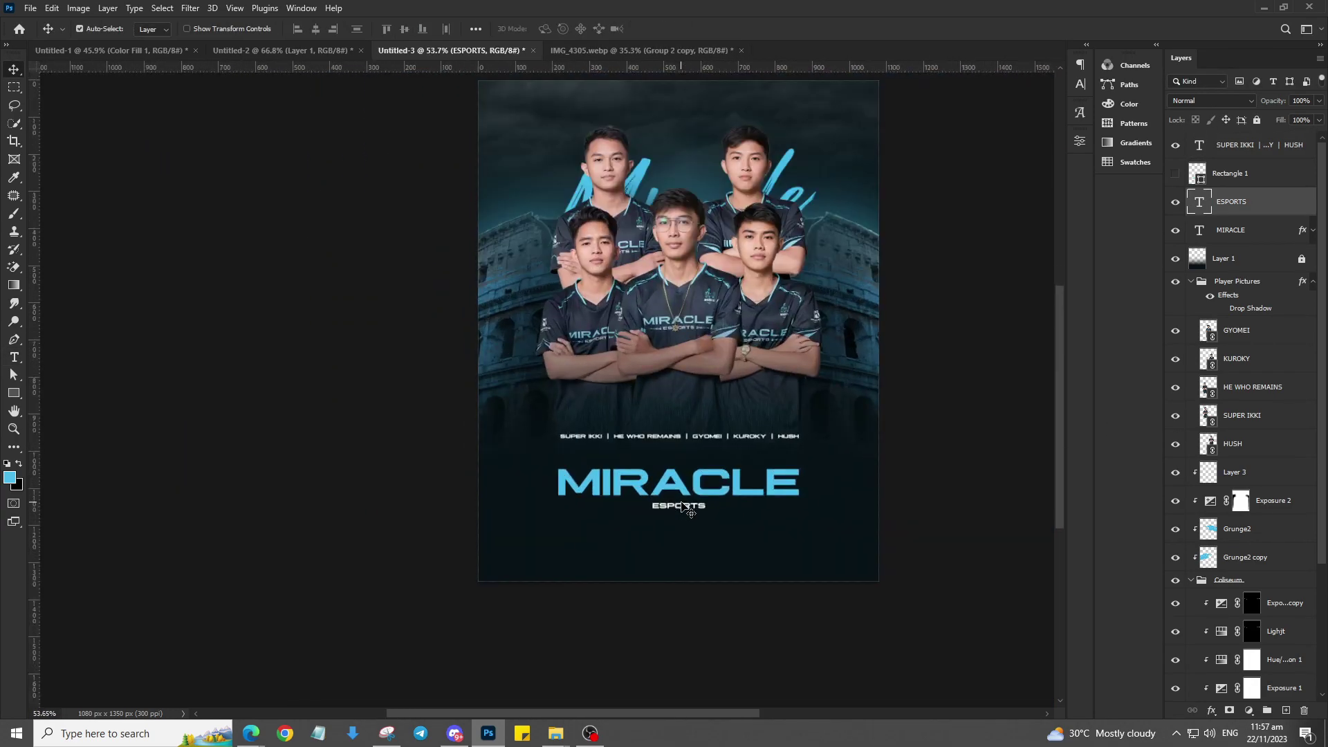
pyautogui.scroll(3, 623, 529)
pyautogui.scroll(3, 111, 471)
pyautogui.press('u')
pyautogui.moveTo(606, 381); pyautogui.dragTo(533, 374)
# Step: Draw an angled freeform accent shape beside the line
pyautogui.moveTo(365, 380); pyautogui.dragTo(365, 380)
pyautogui.press('p')
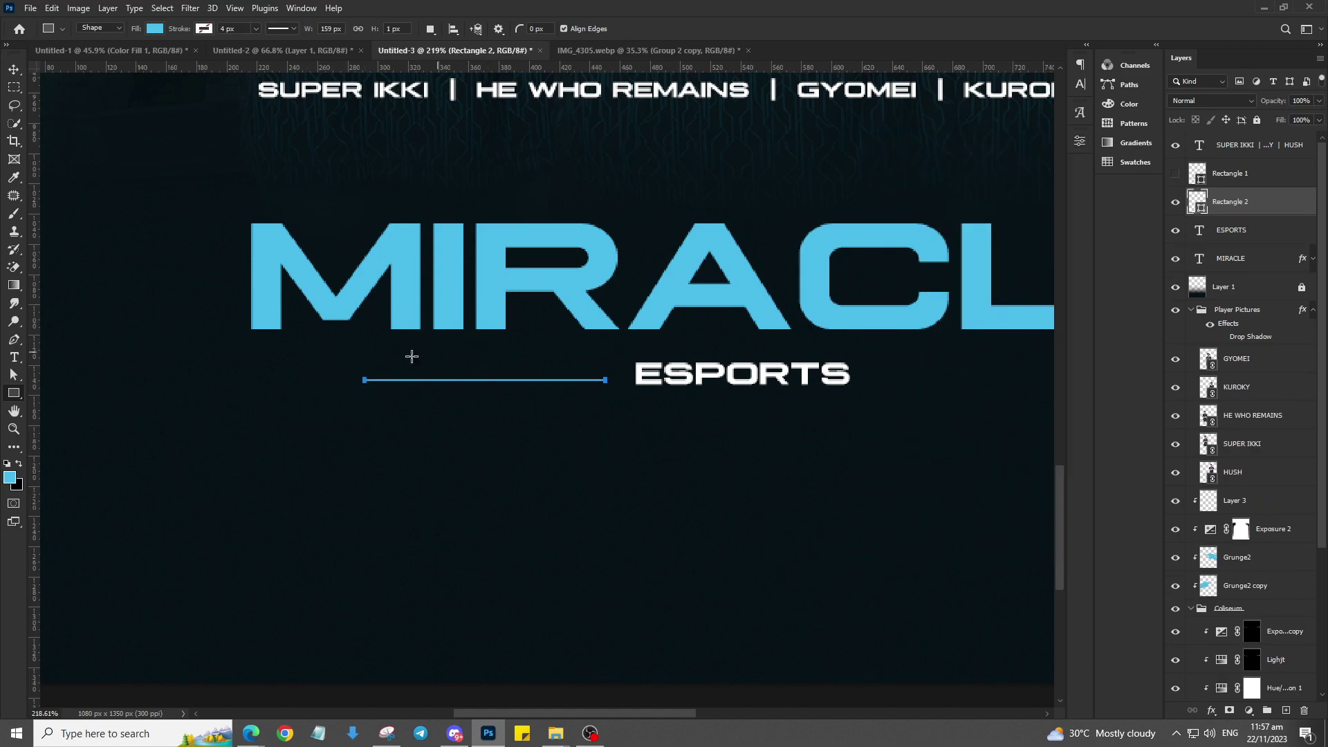
pyautogui.click(278, 364)
pyautogui.click(372, 364)
pyautogui.click(408, 395)
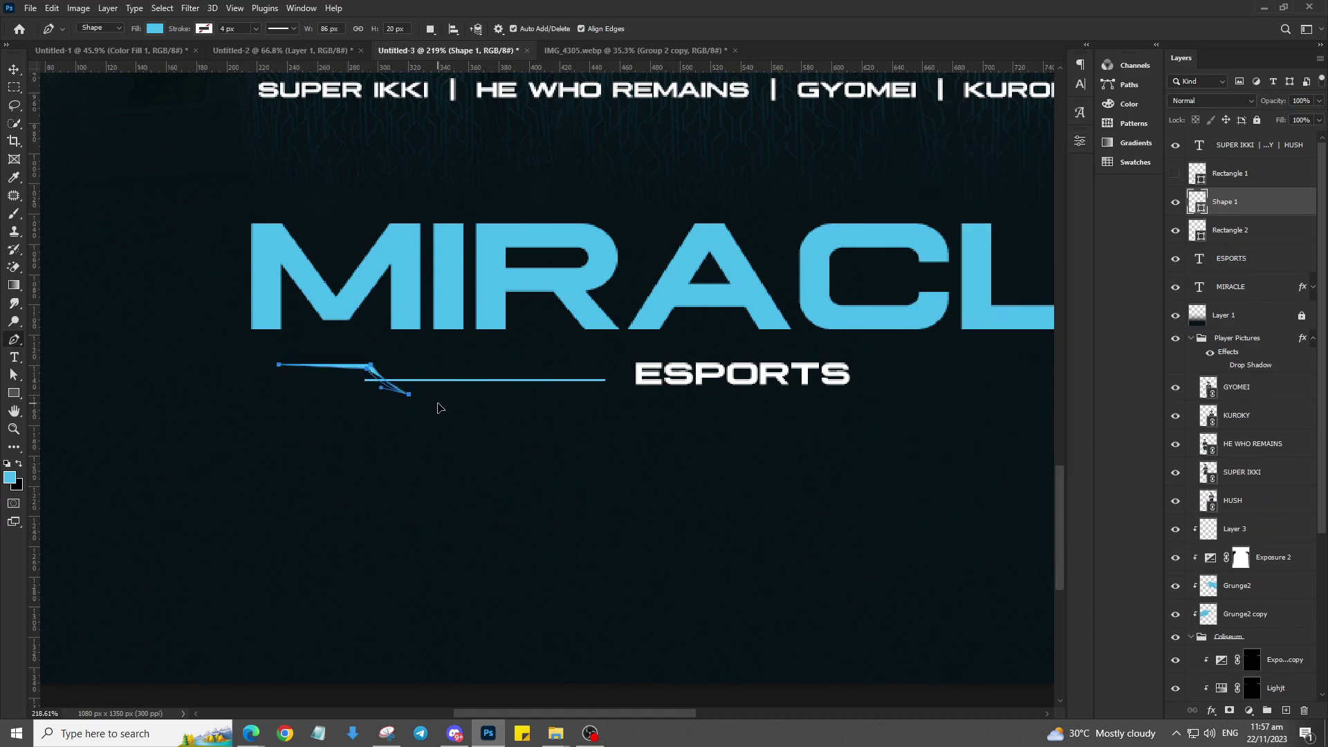
pyautogui.press('v')
# Step: Mask the Rectangle 2 accent line so its left end fades out
pyautogui.scroll(3, 525, 379)
pyautogui.press('b')
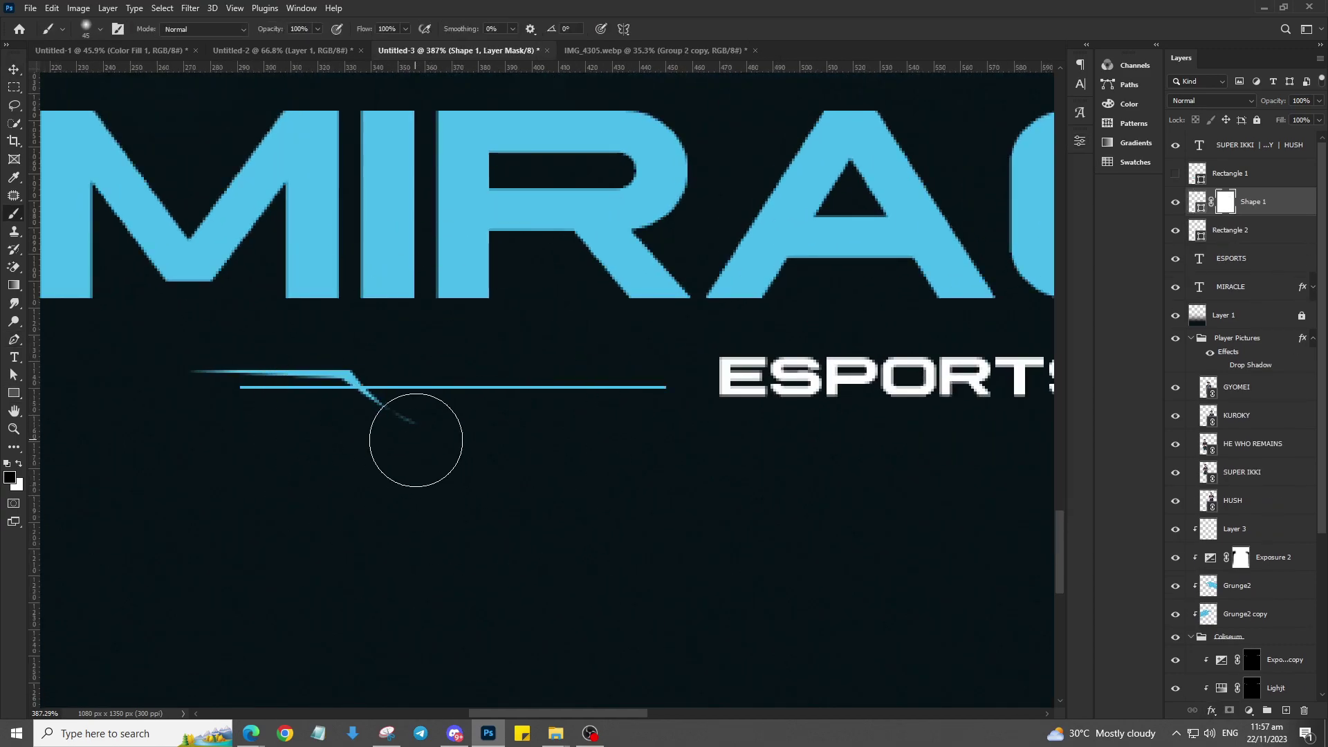
pyautogui.click(1209, 233)
pyautogui.click(1228, 710)
pyautogui.moveTo(346, 387); pyautogui.dragTo(267, 393)
pyautogui.scroll(-5, 708, 449)
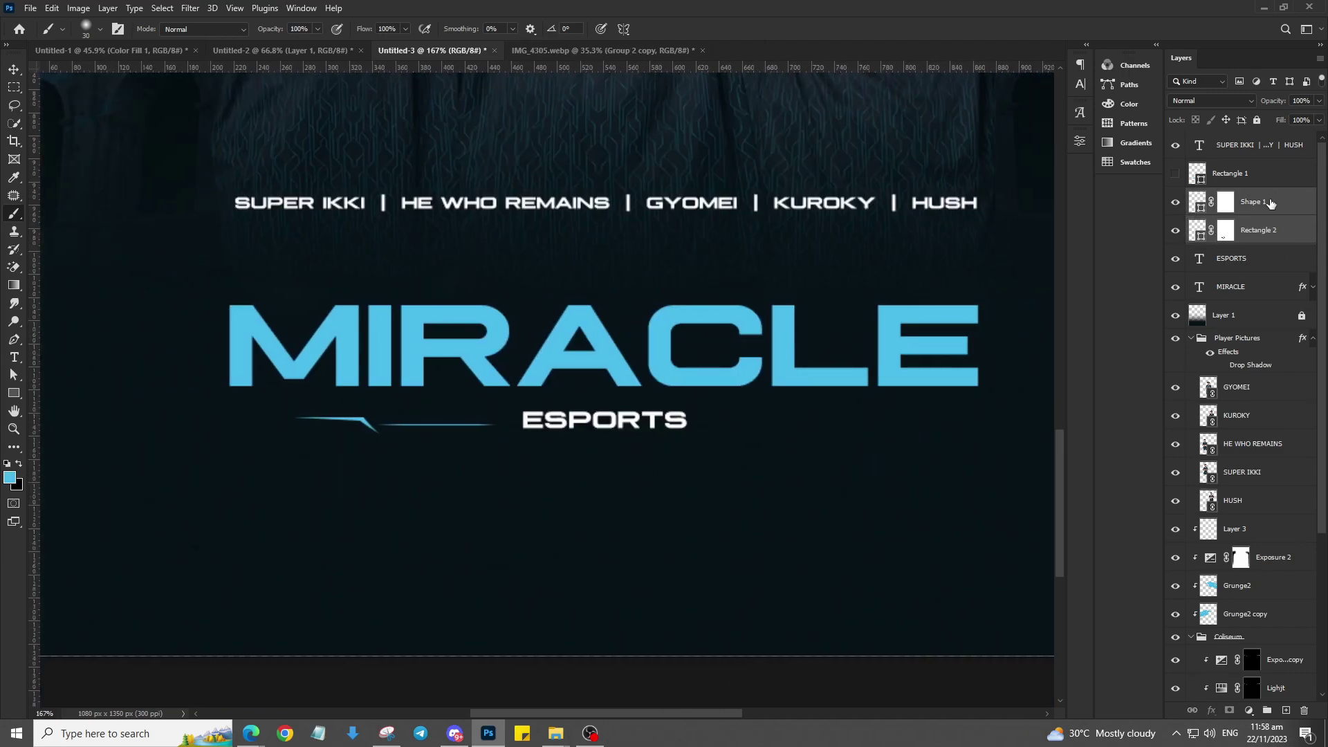
# Step: Group and duplicate the accent line, transforming the copy into a mirrored line beside ESPORTS
pyautogui.hotkey('ctrl', 'g')
pyautogui.hotkey('ctrl', 'j')
pyautogui.hotkey('ctrl', 't')
pyautogui.keyDown('shift'); pyautogui.click(1264, 215); pyautogui.keyUp('shift')
pyautogui.hotkey('shift', 'Left')
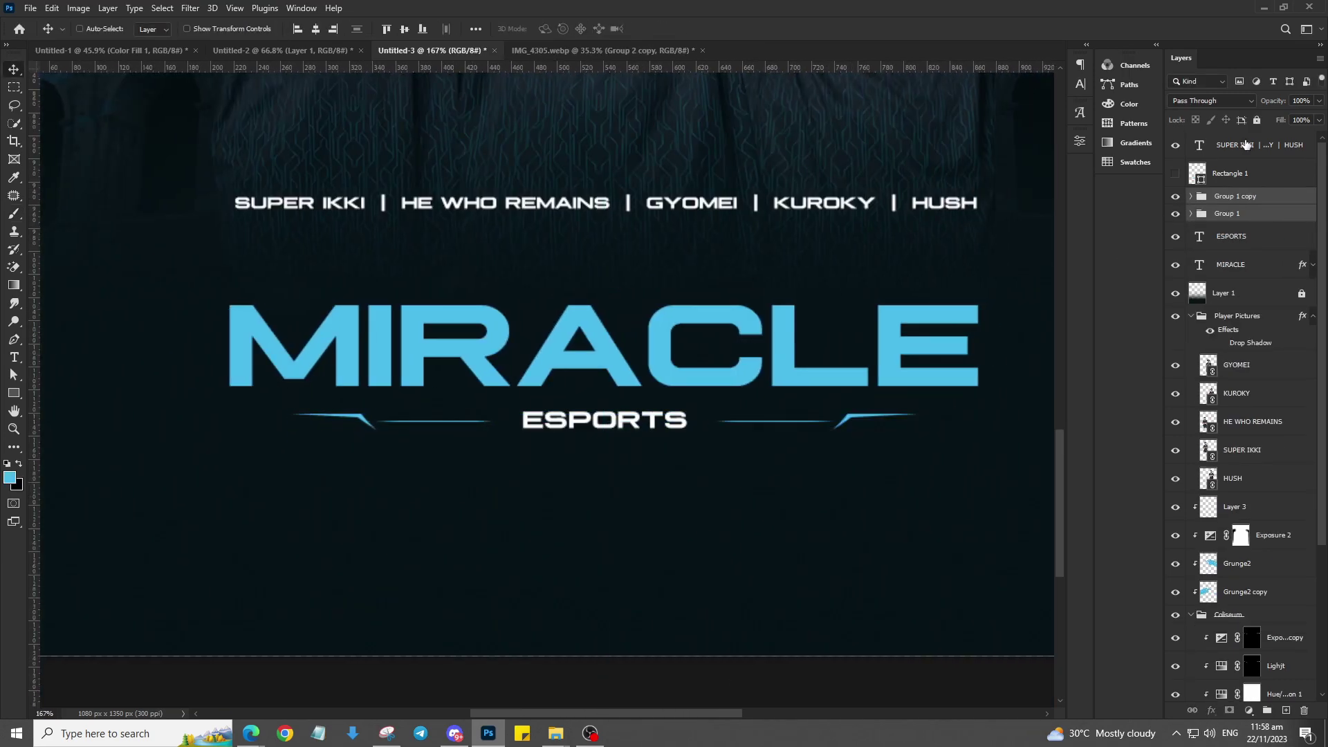
# Step: Group ESPORTS, MIRACLE and the accent lines into a group named TITLE
pyautogui.keyDown('shift'); pyautogui.click(1230, 264); pyautogui.keyUp('shift')
pyautogui.hotkey('ctrl', 'g')
pyautogui.doubleClick(1224, 196)
pyautogui.write('title')
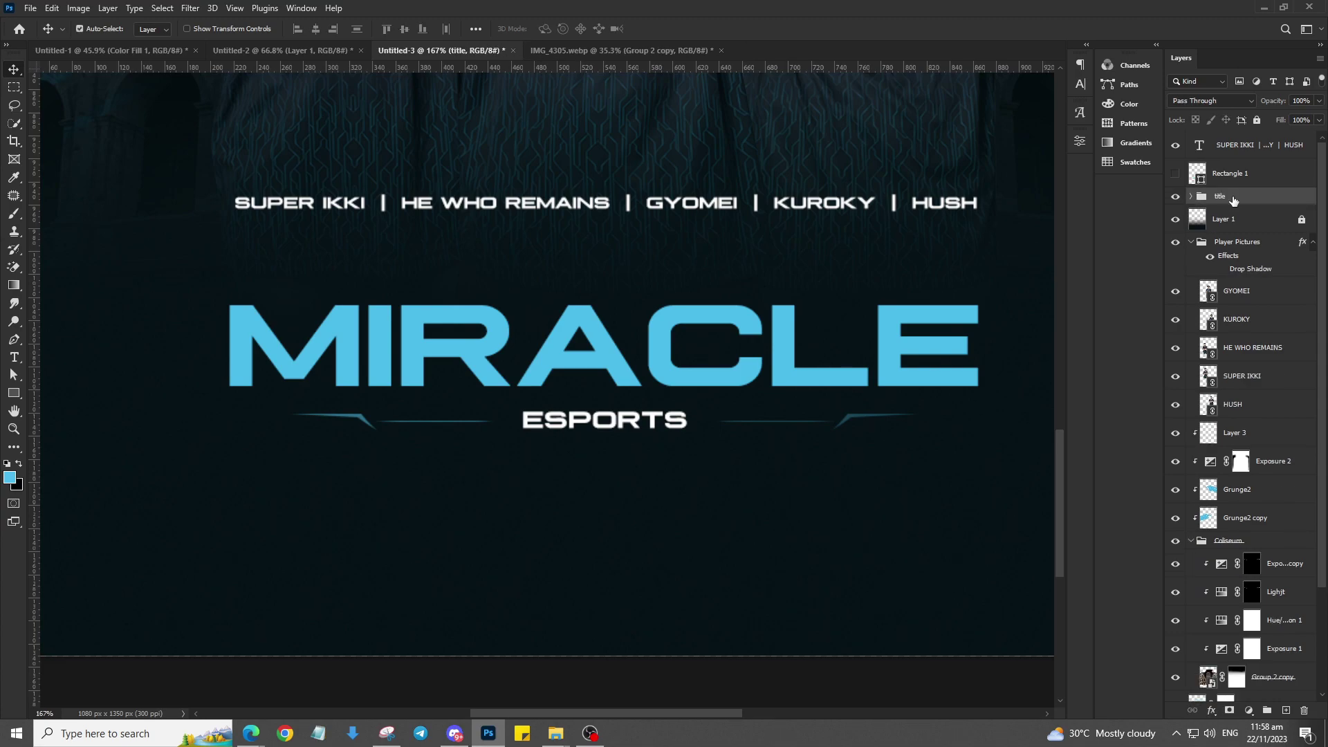
pyautogui.write('TITLE')
# Step: Fit the poster on screen and move the player names layer below Rectangle 1
pyautogui.hotkey('ctrl', '0')
pyautogui.click(855, 440)
pyautogui.hotkey('ctrl', '[')
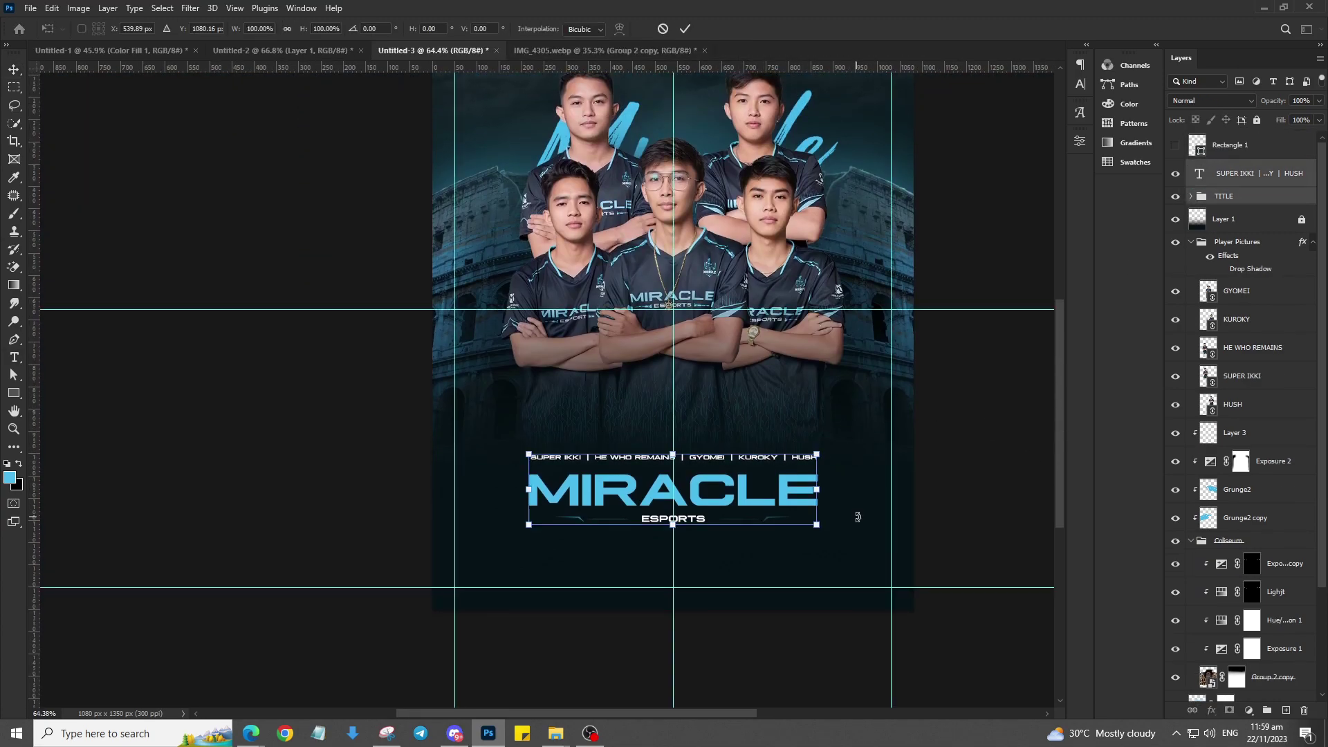
# Step: Add a colorized Hue/Saturation adjustment above the Player Pictures group
pyautogui.scroll(1, 1056, 335)
pyautogui.click(1191, 241)
pyautogui.click(1248, 711)
pyautogui.click(1255, 577)
pyautogui.click(948, 305)
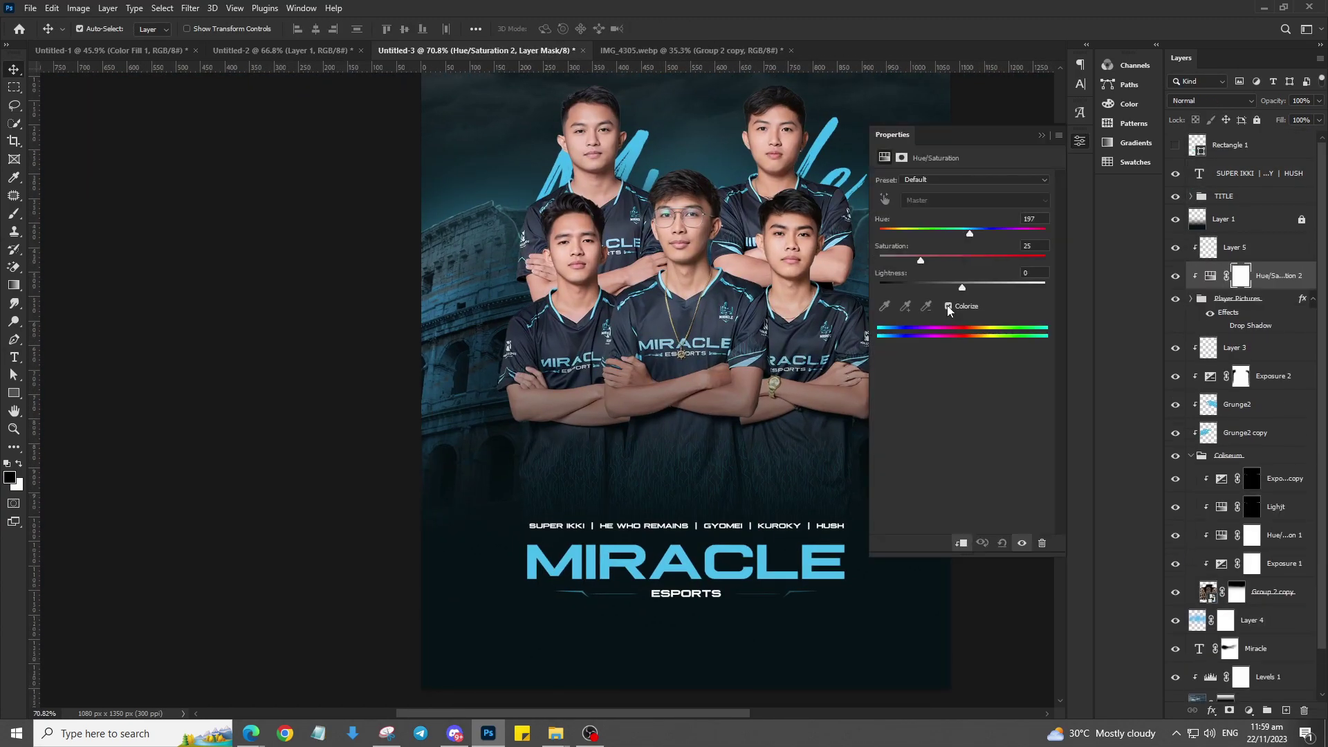
pyautogui.click(1043, 136)
# Step: Set the tint layer to Color blend mode at about 45% opacity
pyautogui.click(1210, 100)
pyautogui.click(1192, 413)
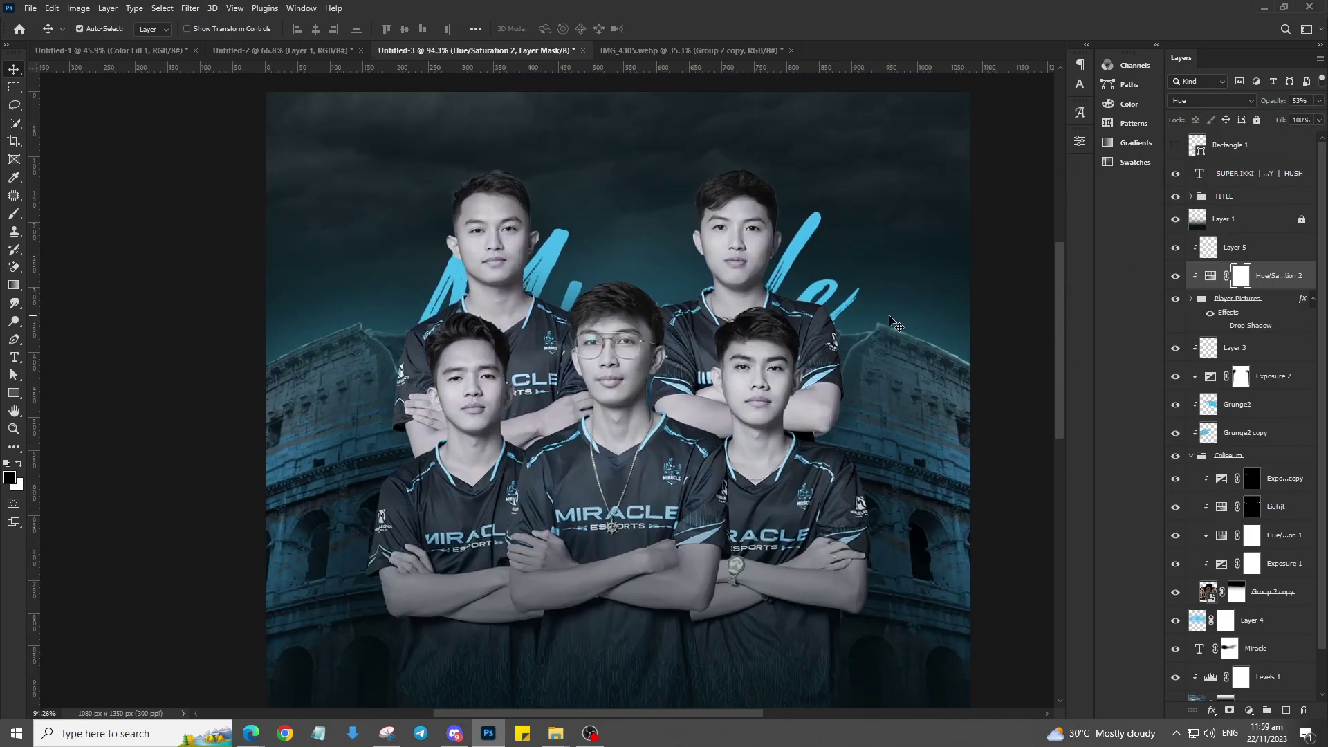
pyautogui.click(1210, 100)
pyautogui.click(1184, 425)
pyautogui.moveTo(1318, 101); pyautogui.dragTo(1286, 119)
# Step: Duplicate the tint layer and set up a white brush for painting its mask
pyautogui.hotkey('ctrl', 'j')
pyautogui.press('b')
pyautogui.press('x')
pyautogui.scroll(5, 884, 395)
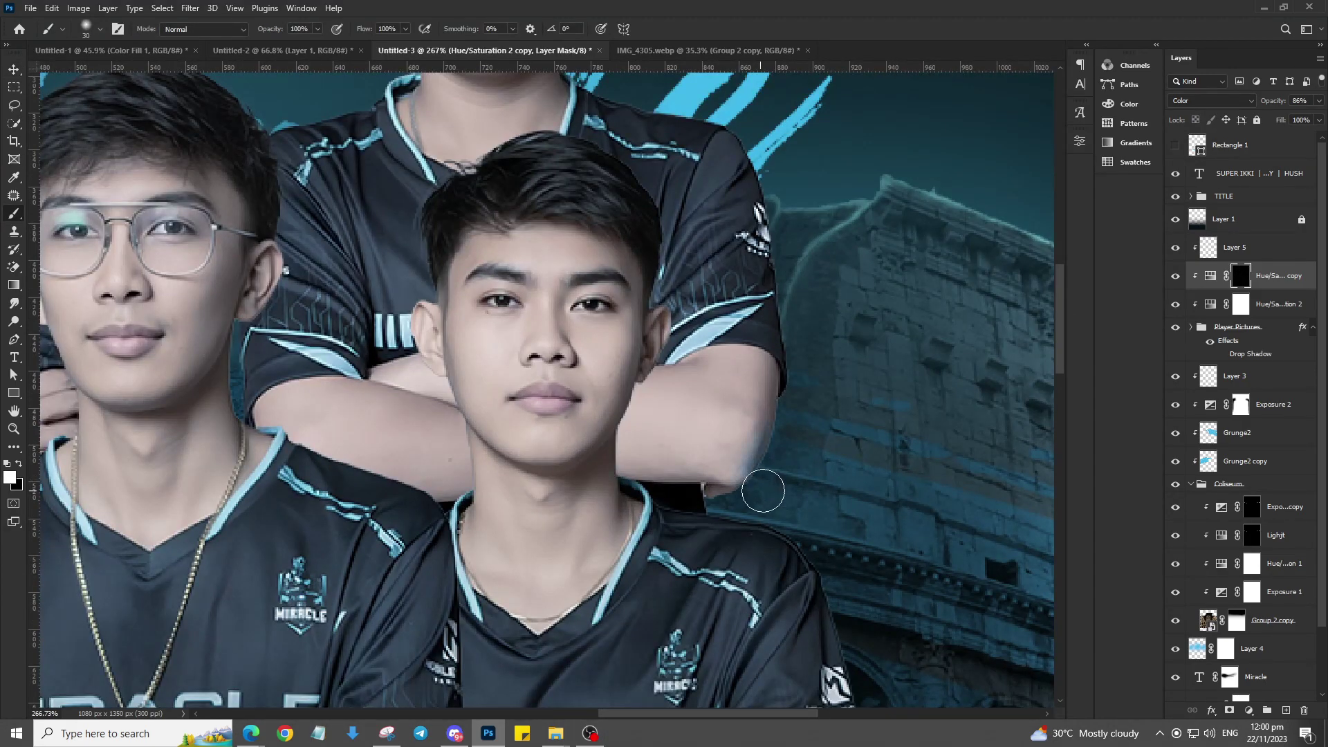
pyautogui.scroll(4, 770, 443)
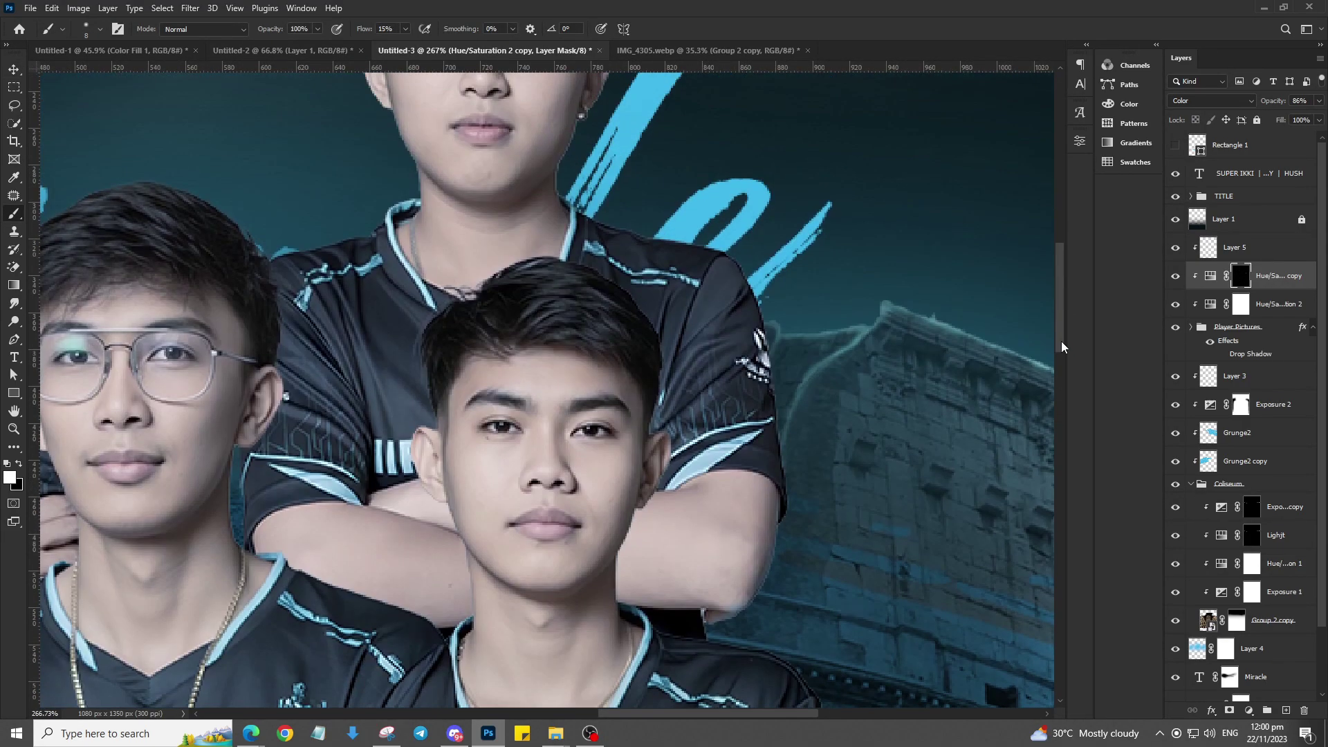
pyautogui.scroll(1, 768, 426)
# Step: Save the poster as 'Player Roster - 1'
pyautogui.hotkey('ctrl', 'shift', 's')
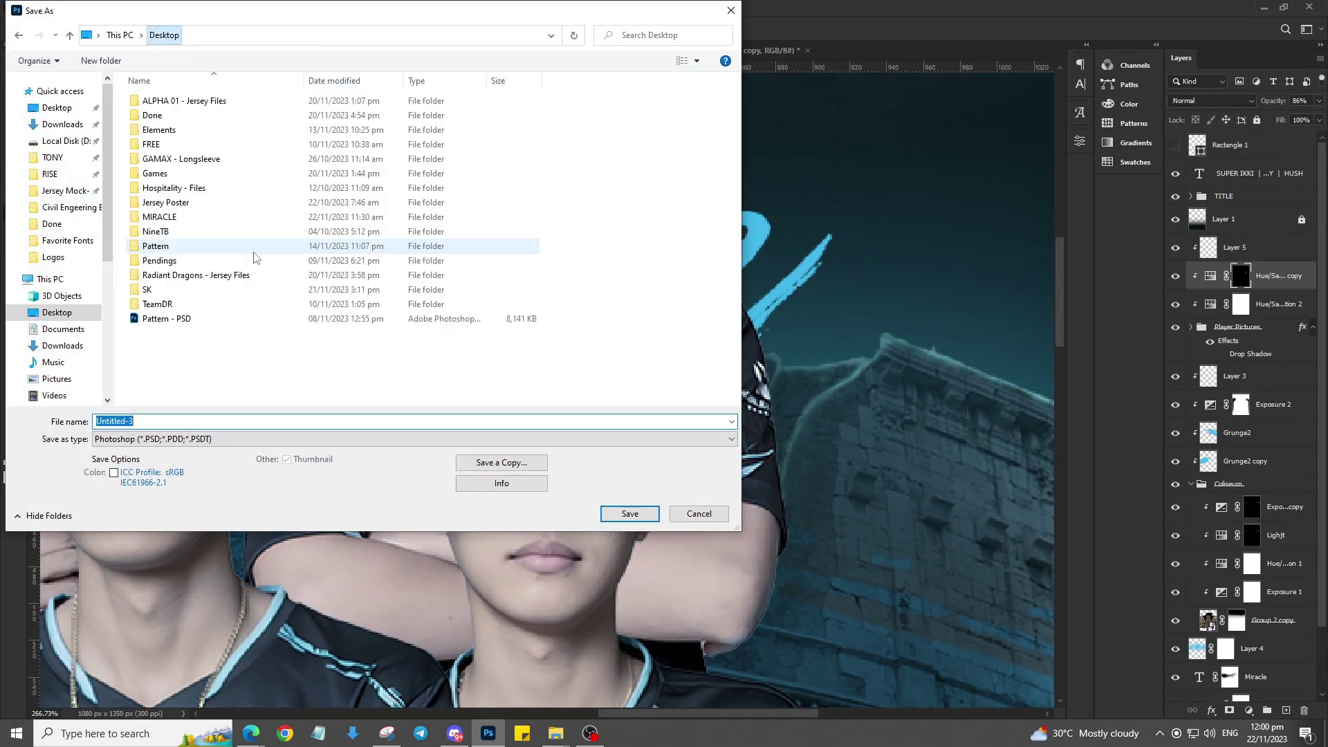
pyautogui.doubleClick(252, 258)
pyautogui.write('Player Roster - 1')
pyautogui.press('Return')
# Step: Raise the selected layer's opacity to full and delete a layer
pyautogui.scroll(1, 765, 546)
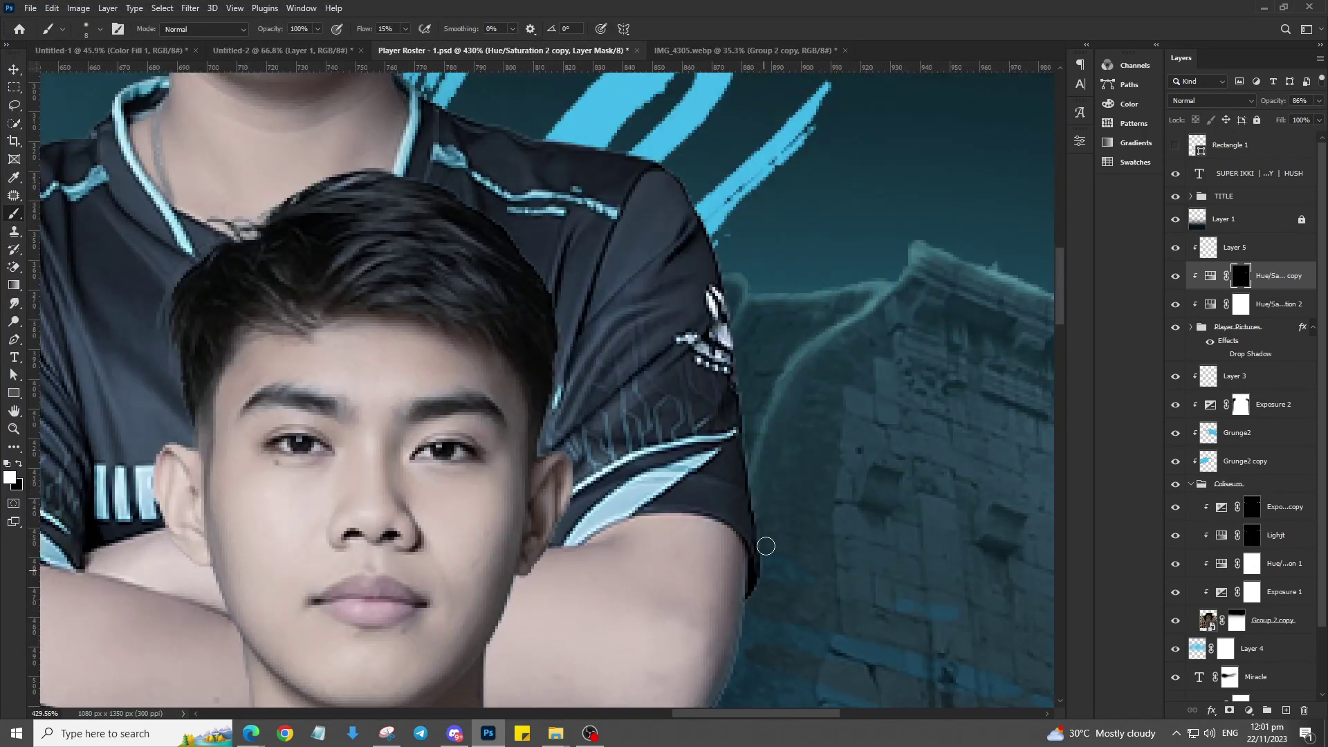
pyautogui.scroll(3, 732, 314)
pyautogui.click(1318, 100)
pyautogui.moveTo(1262, 116); pyautogui.dragTo(1317, 116)
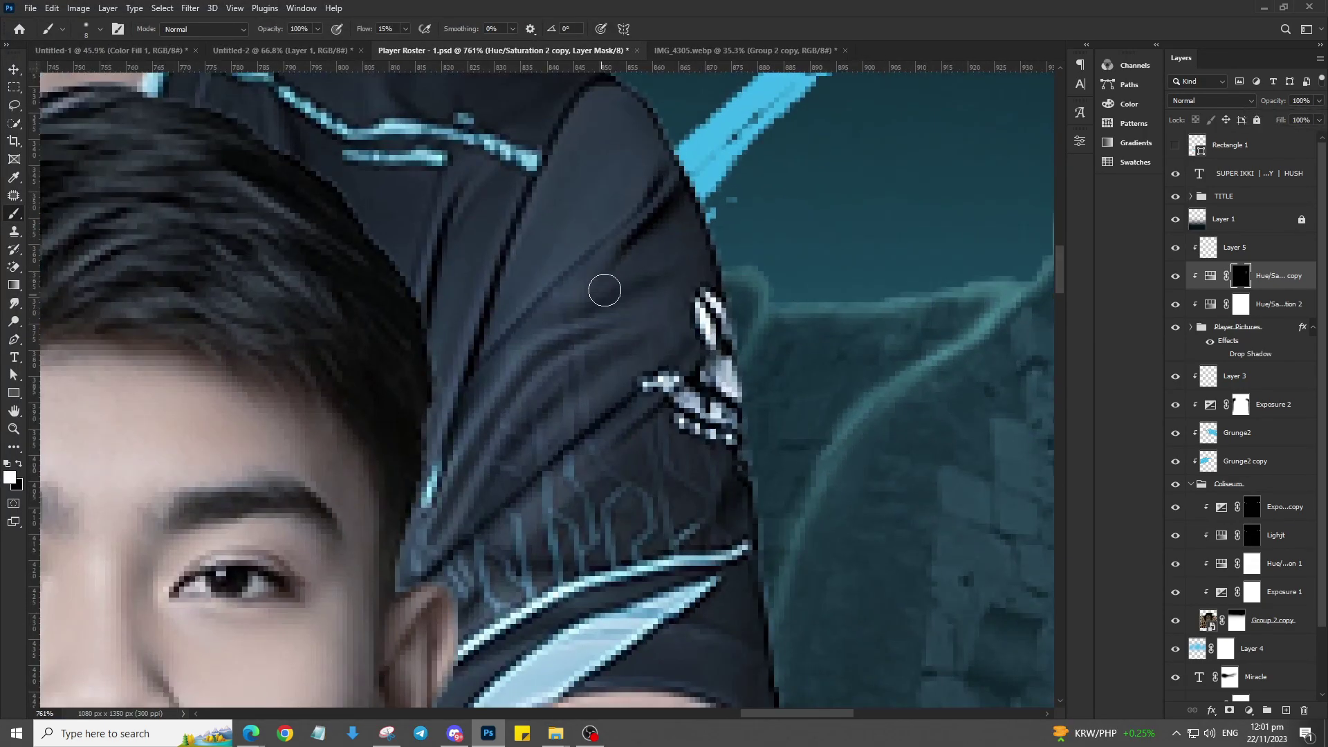
pyautogui.scroll(-1, 823, 511)
pyautogui.press('Delete')
# Step: Try a teal colorized Hue/Saturation adjustment, then remove it
pyautogui.click(1248, 710)
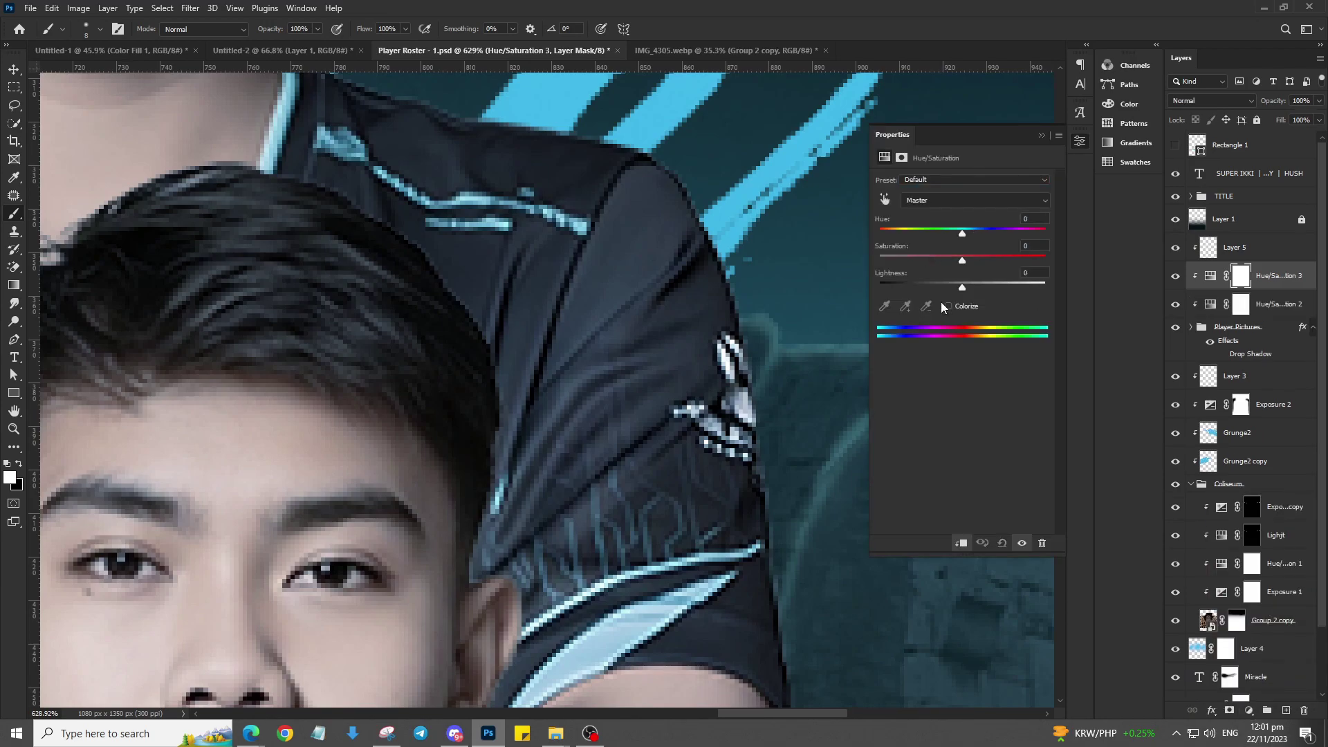
pyautogui.click(948, 306)
pyautogui.moveTo(880, 230); pyautogui.dragTo(960, 234)
pyautogui.press('Delete')
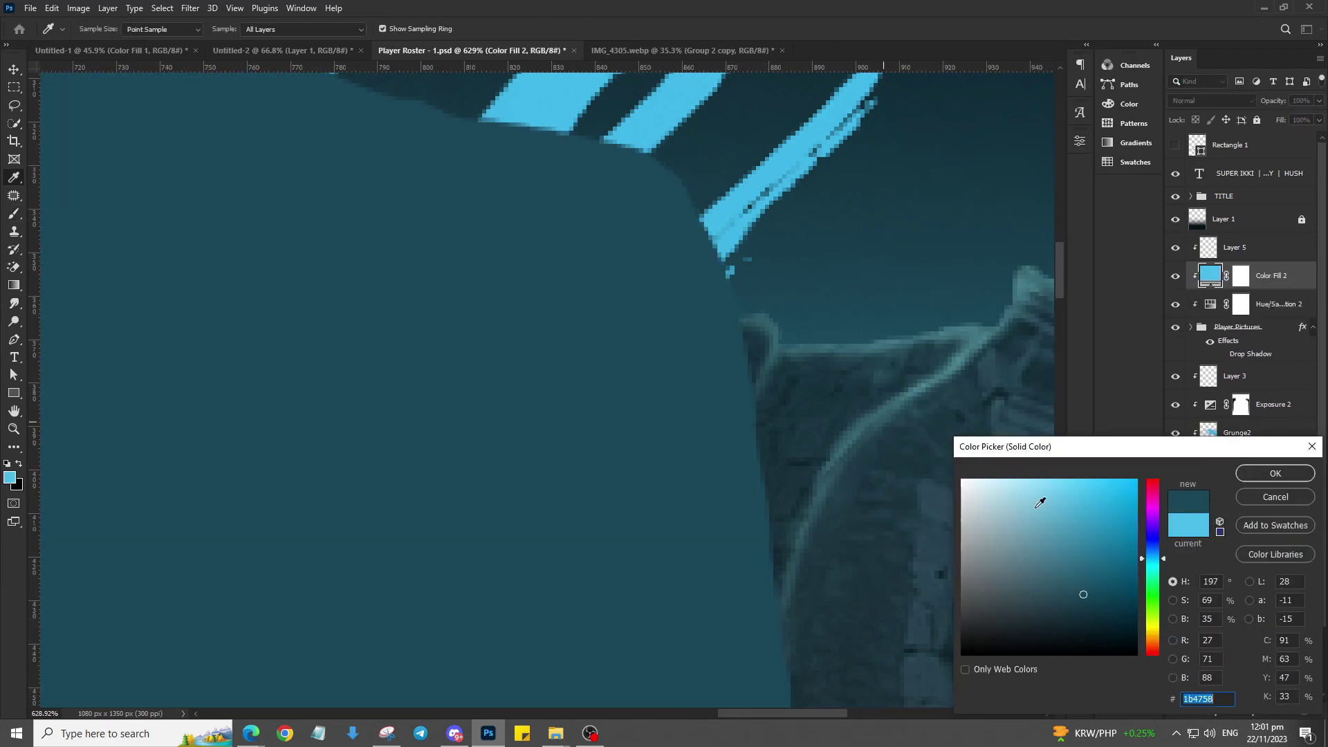
# Step: Create a light blue colour fill hidden by an inverted black mask
pyautogui.click(1040, 503)
pyautogui.press('Return')
pyautogui.hotkey('ctrl', 'i')
pyautogui.scroll(-2, 781, 690)
pyautogui.press('b')
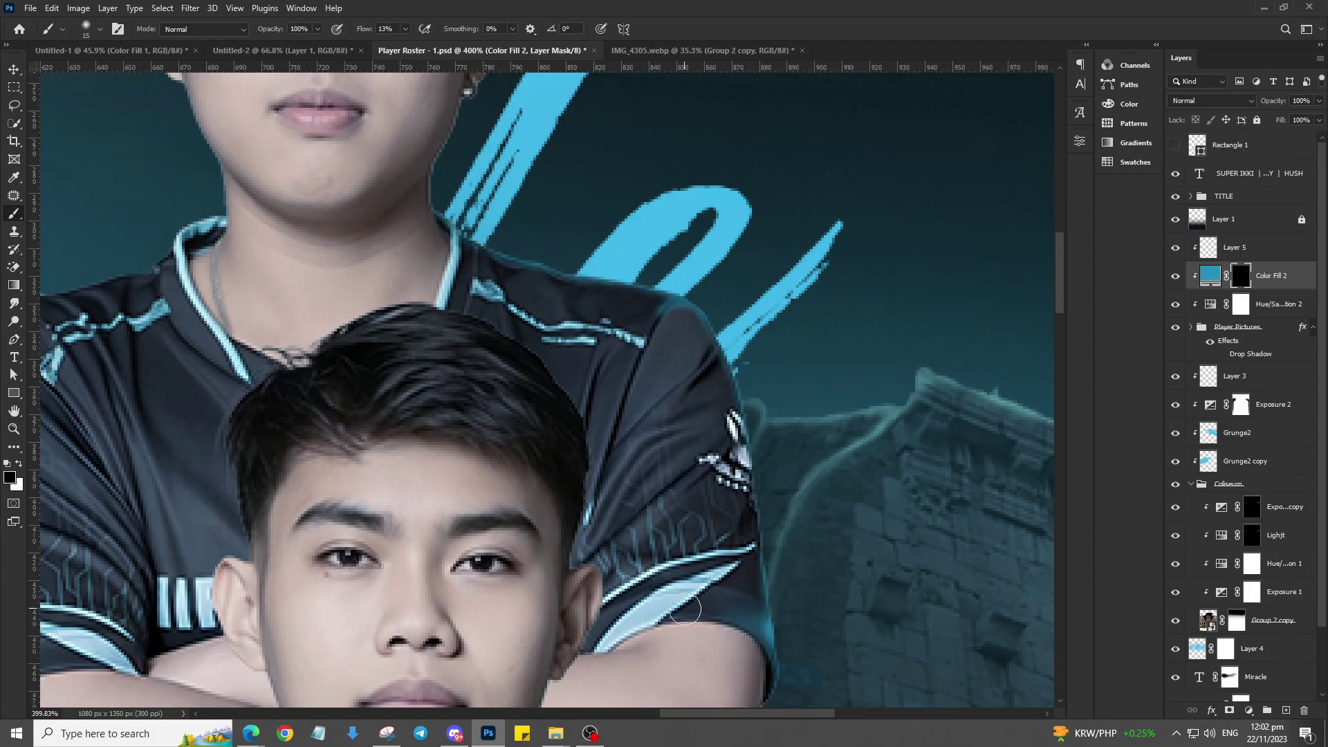
# Step: Paint white on the fill mask to rim-light the player's shoulder edge in blue
pyautogui.scroll(2, 684, 609)
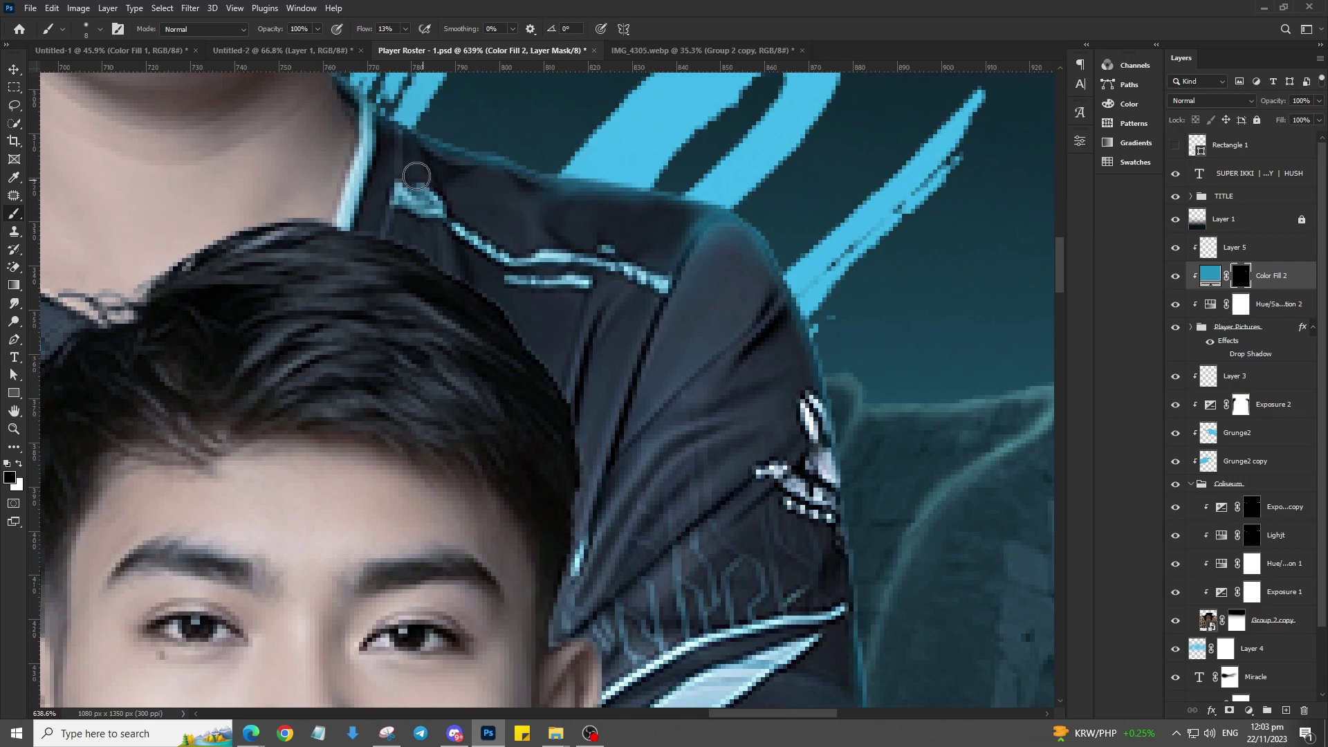
pyautogui.press('x')
pyautogui.hscroll(-3, 852, 410)
pyautogui.moveTo(930, 325); pyautogui.dragTo(853, 410)
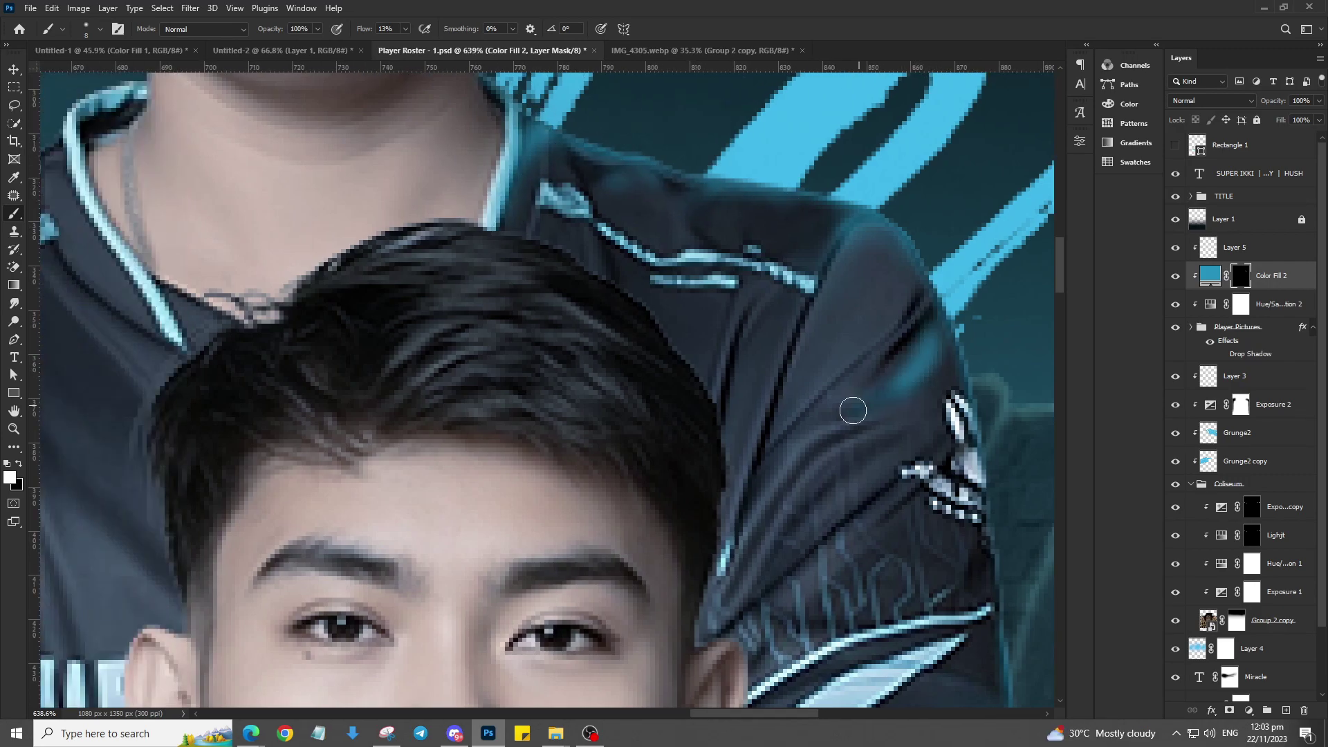
pyautogui.press('x')
pyautogui.hscroll(-5, 820, 583)
pyautogui.scroll(2, 854, 269)
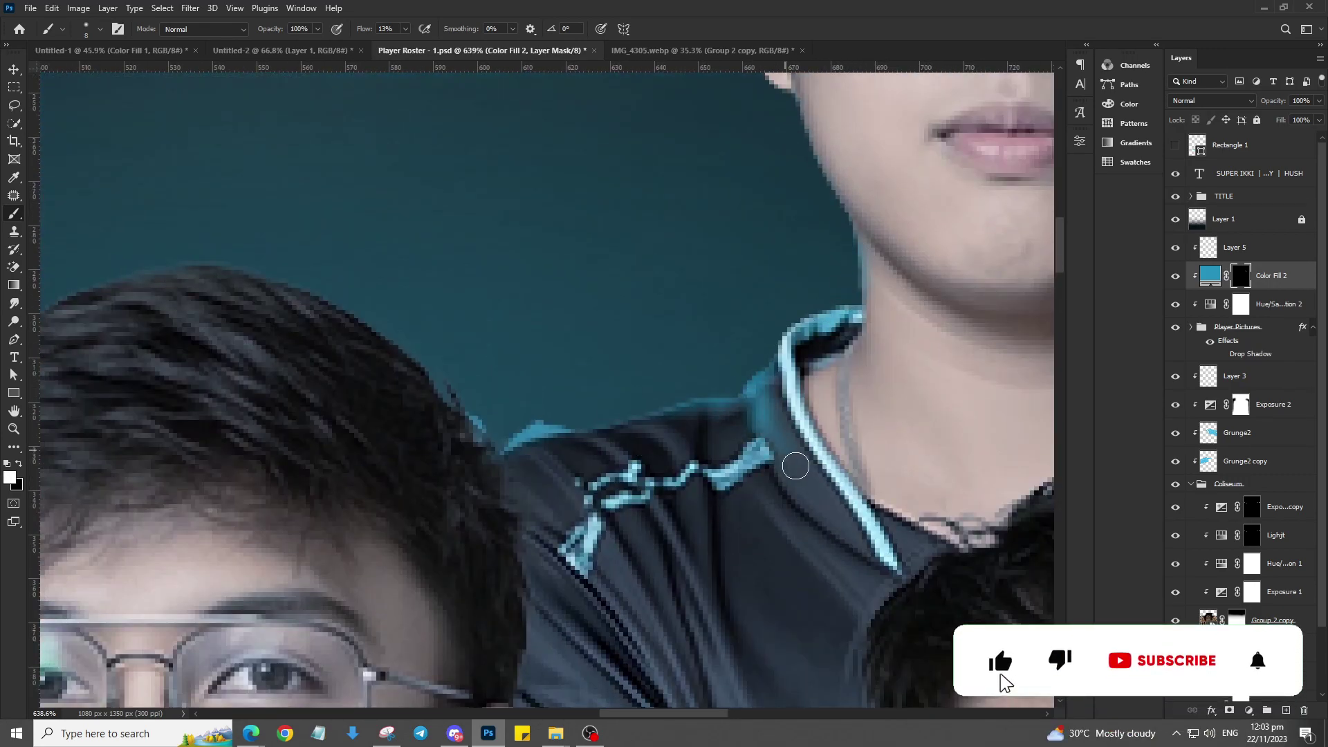
pyautogui.scroll(-2, 795, 466)
pyautogui.hscroll(-6, 528, 453)
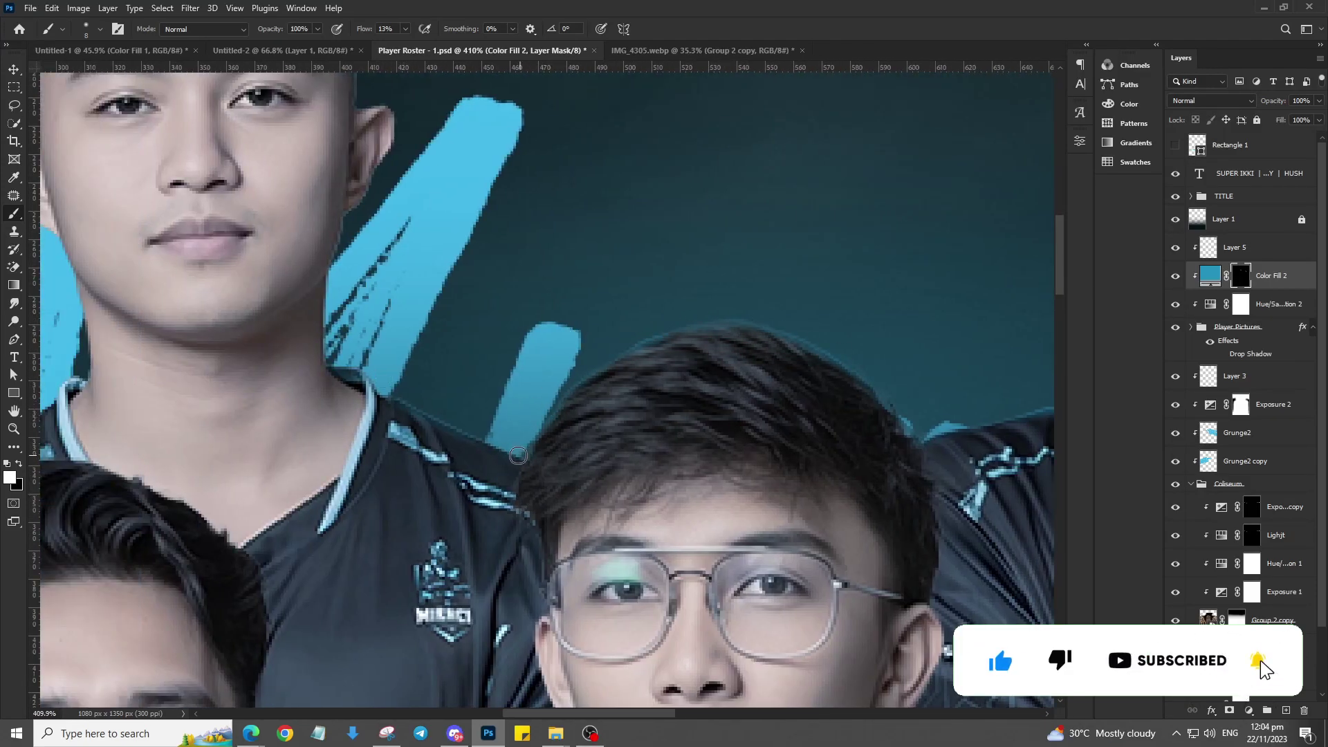
pyautogui.hscroll(-8, 518, 455)
pyautogui.scroll(2, 794, 252)
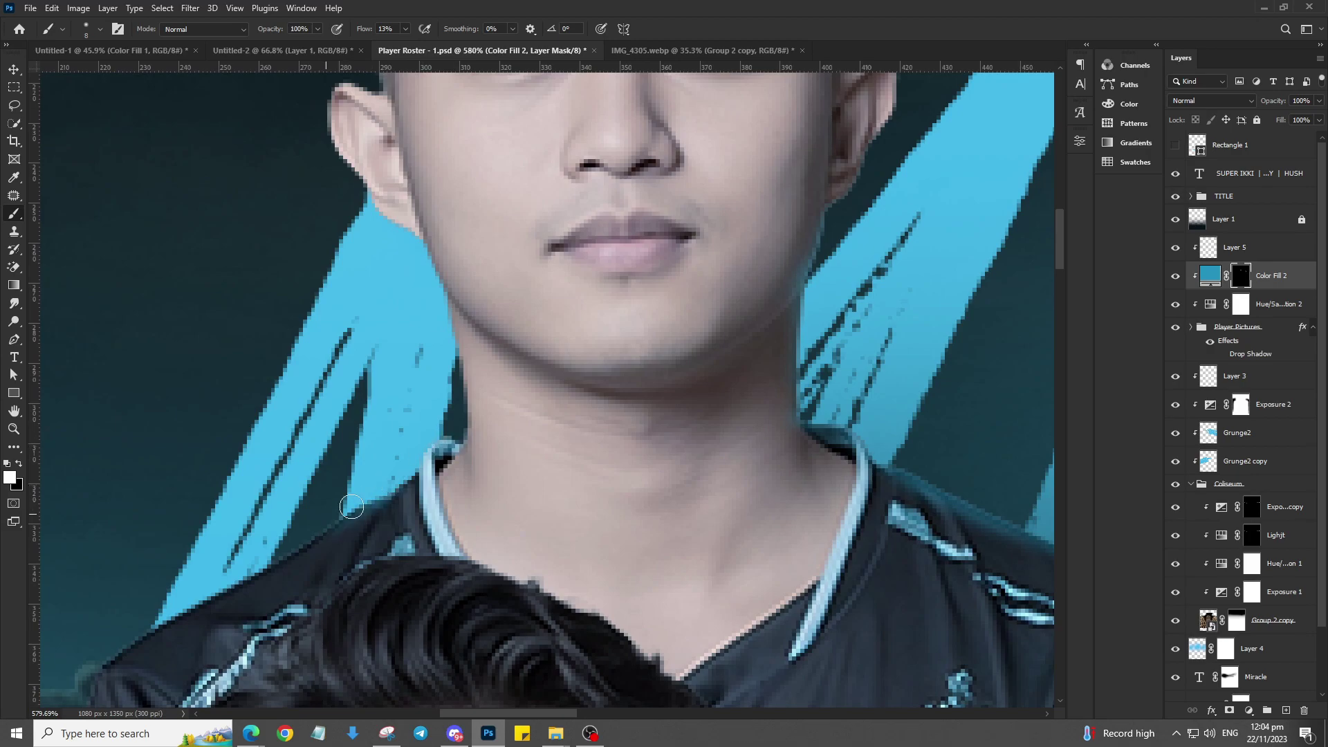
pyautogui.hscroll(-5, 351, 507)
pyautogui.scroll(-5, 880, 238)
pyautogui.scroll(-5, 880, 237)
pyautogui.scroll(-3, 375, 477)
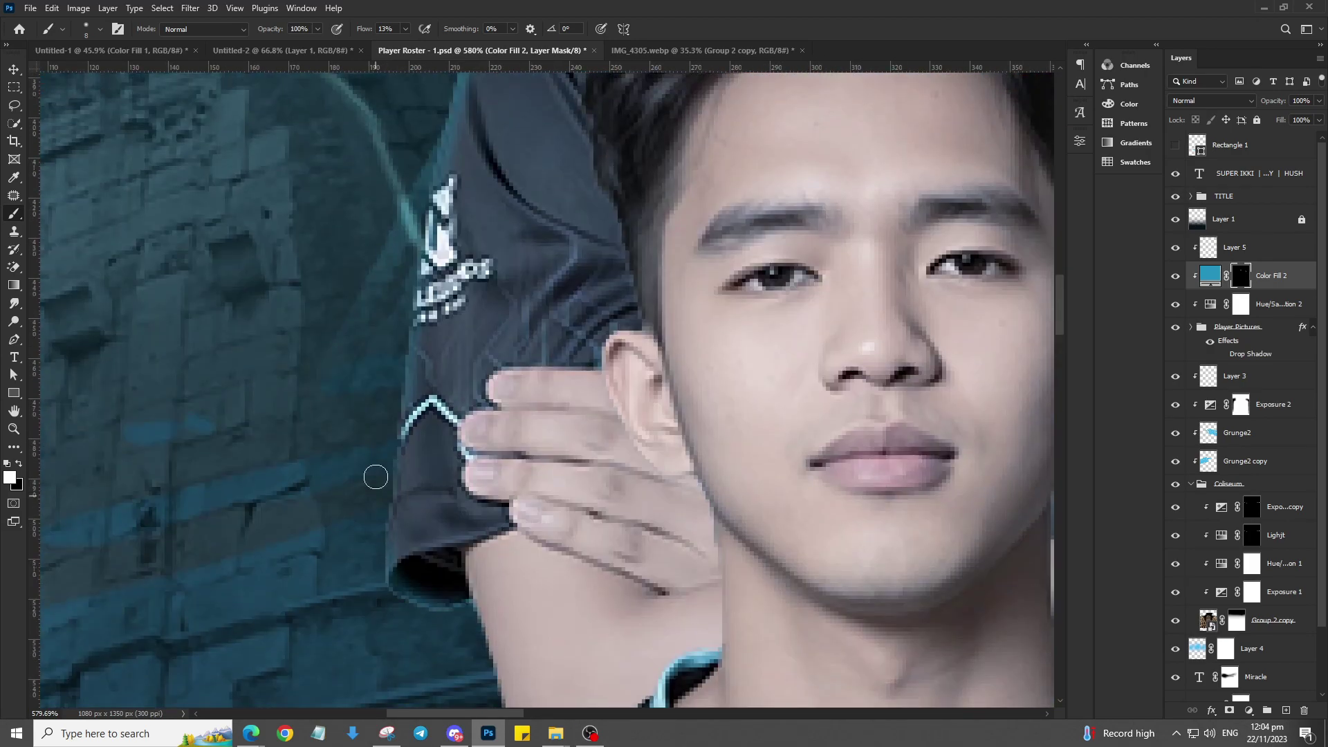
pyautogui.scroll(-5, 428, 522)
pyautogui.press('x')
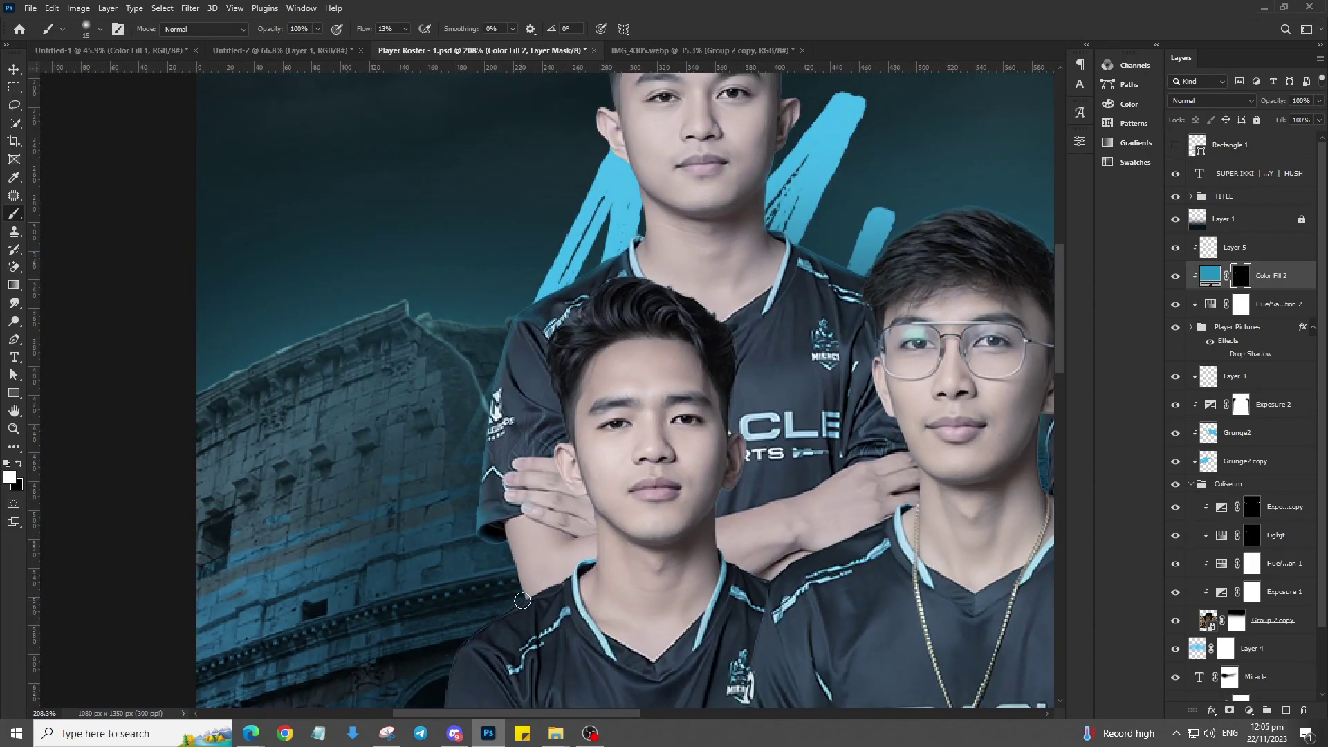
pyautogui.scroll(-4, 508, 547)
pyautogui.scroll(-1, 502, 377)
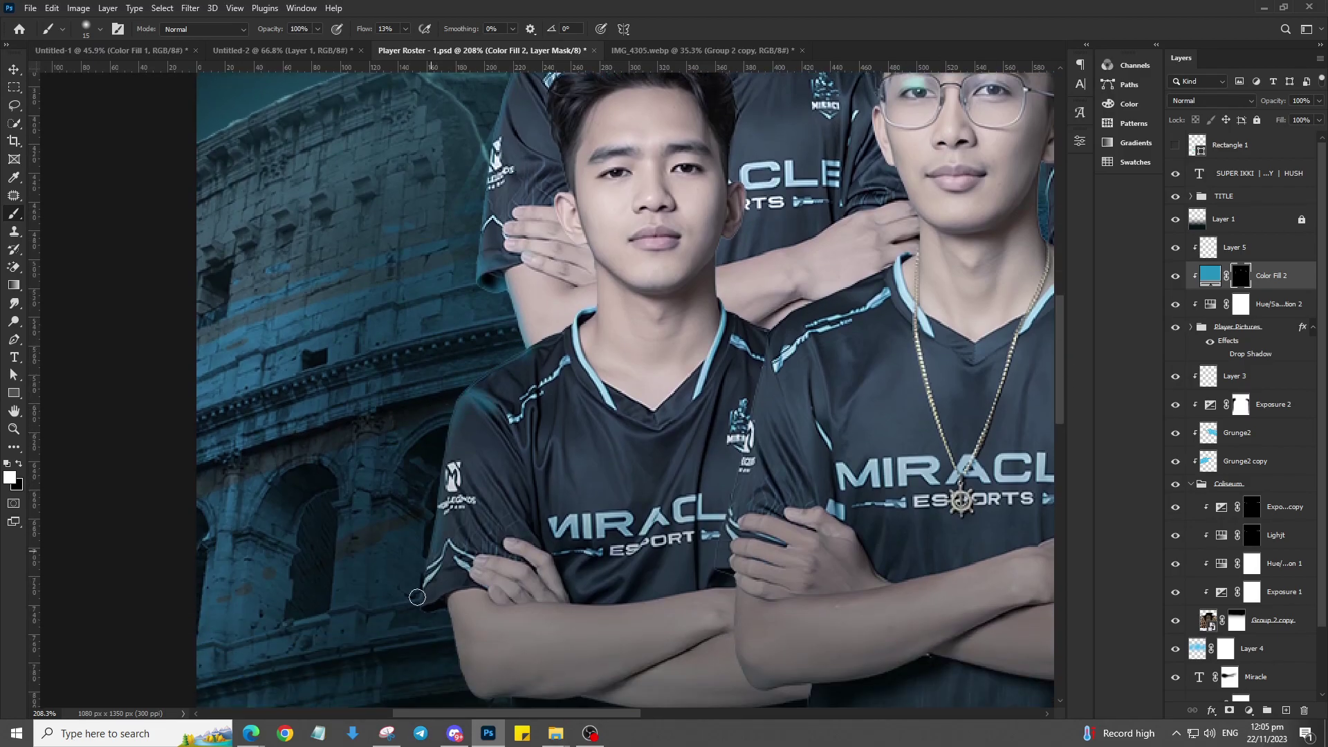
# Step: Adjust the colour fill's blending options so the blue drops out over dark areas
pyautogui.doubleClick(1287, 275)
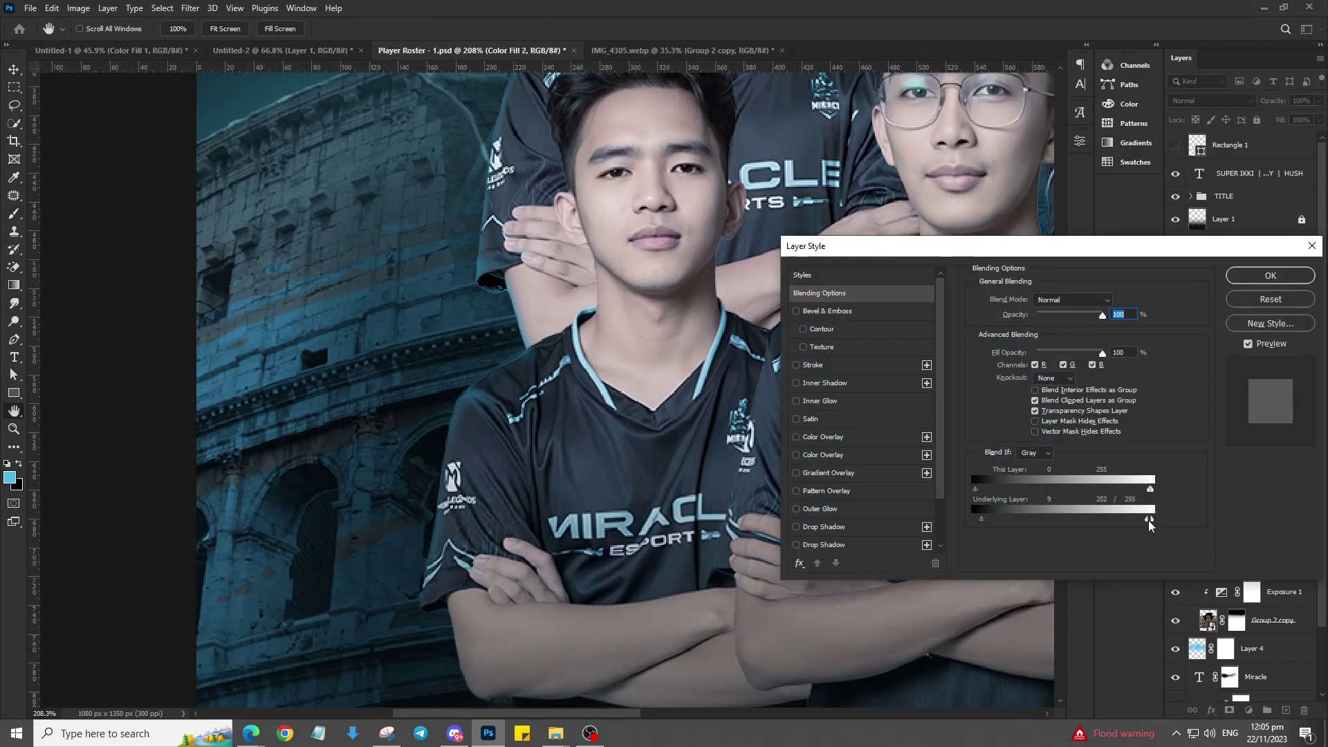
pyautogui.moveTo(989, 519); pyautogui.dragTo(977, 518)
pyautogui.scroll(-4, 977, 527)
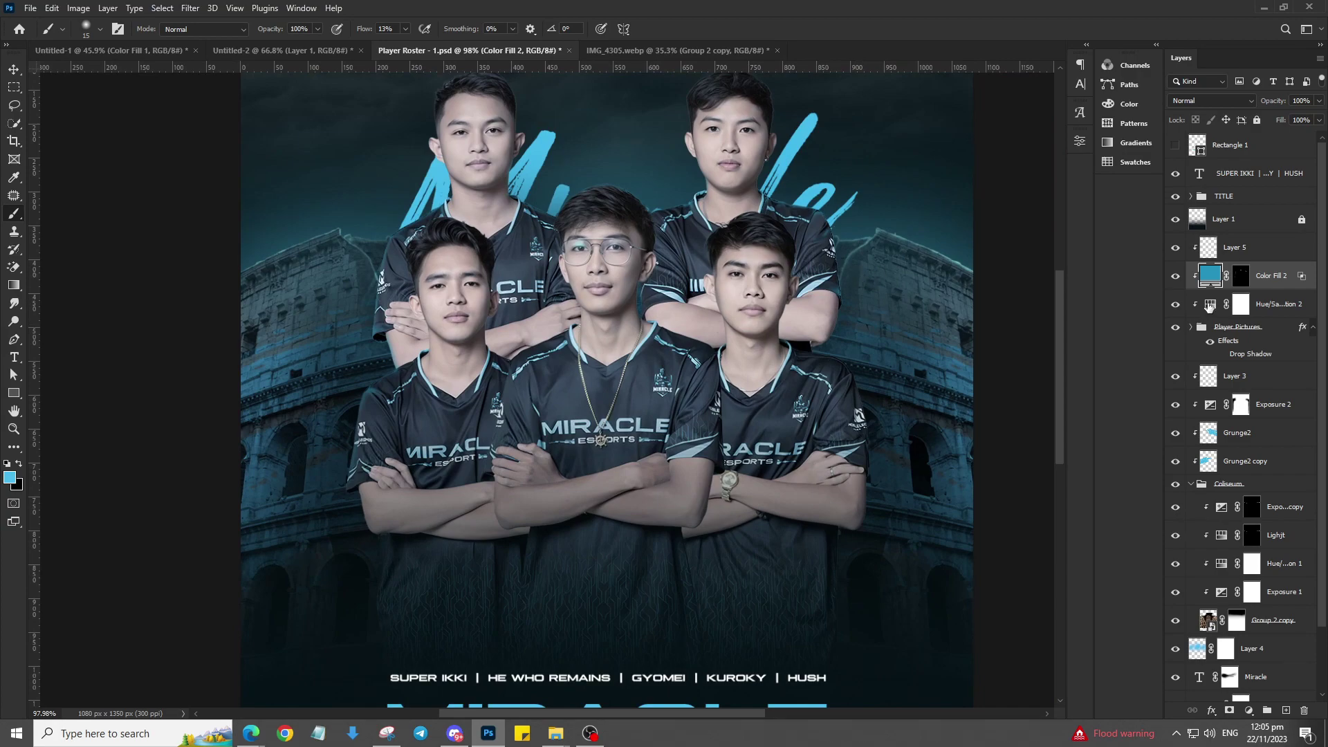
pyautogui.click(1304, 279)
# Step: Drag a copy of the blue fill layer and hide it with a black mask
pyautogui.press('b')
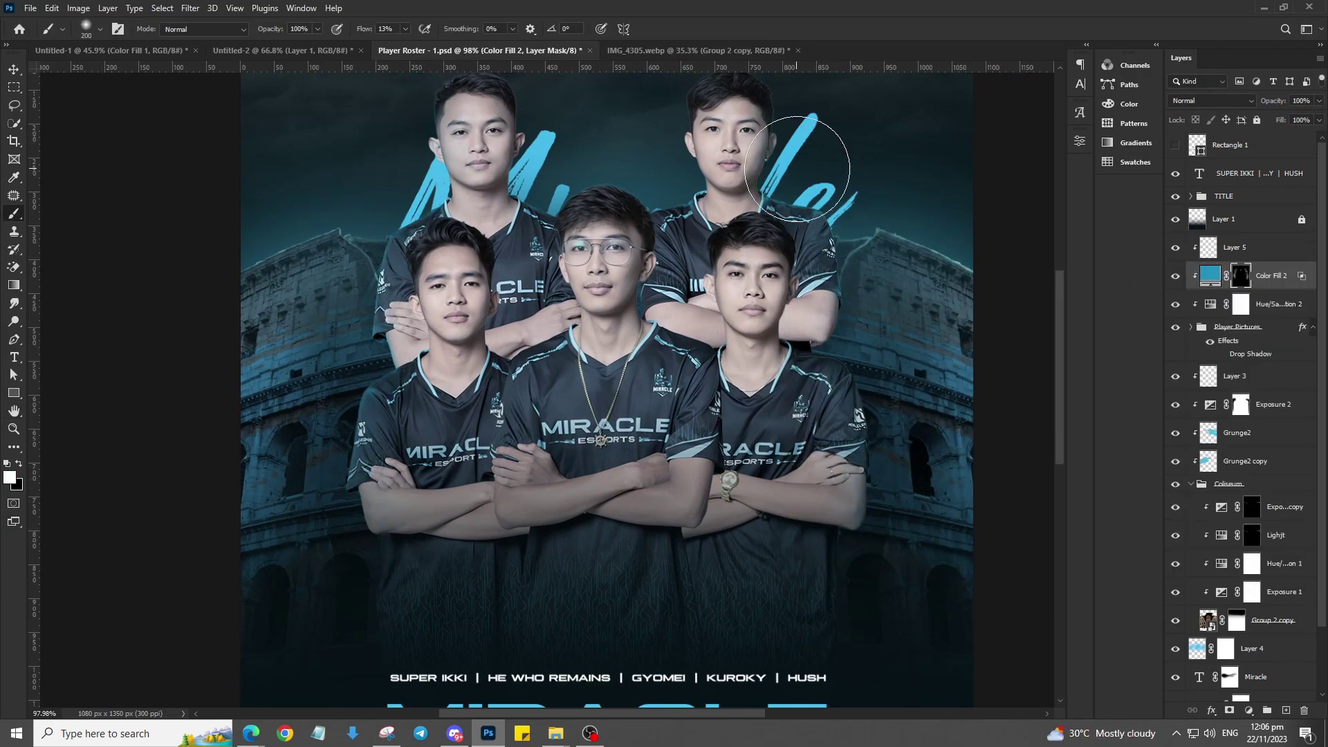
pyautogui.scroll(5, 388, 150)
pyautogui.scroll(-3, 622, 337)
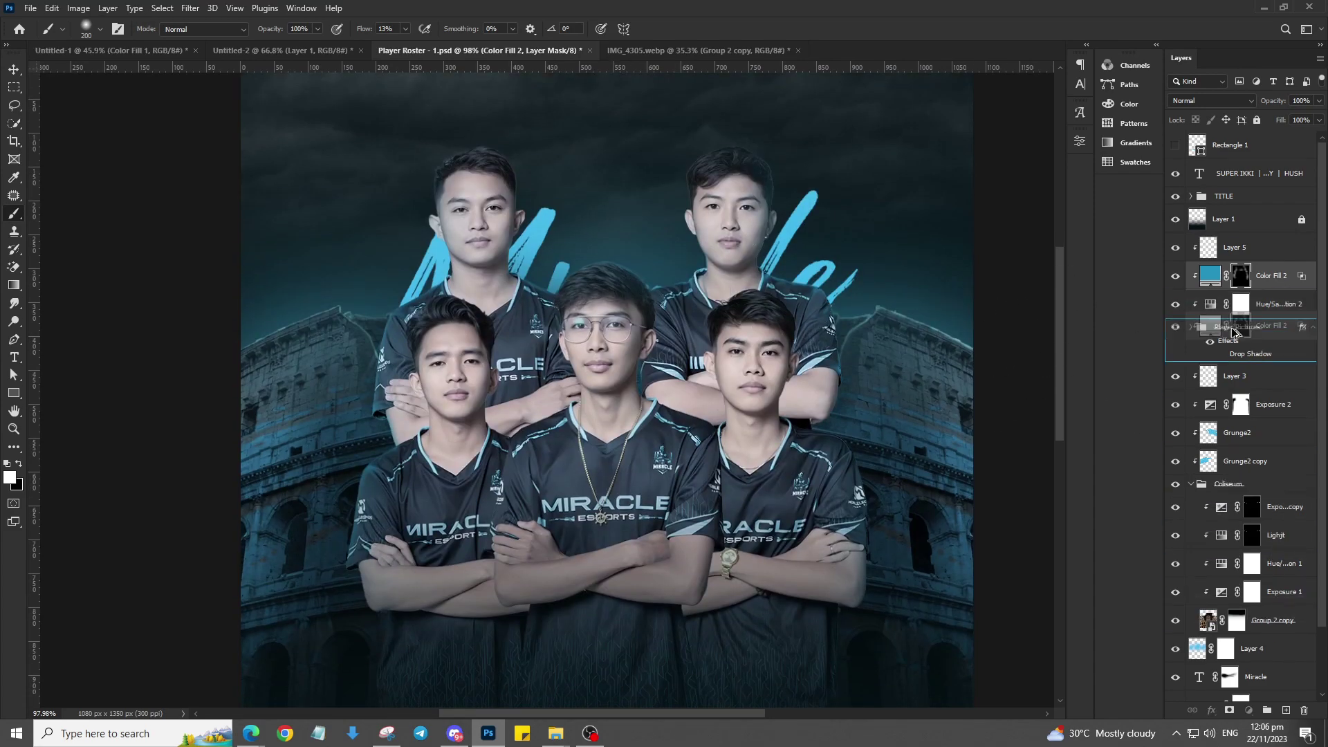
pyautogui.moveTo(1271, 275)
pyautogui.mouseDown()
pyautogui.moveTo(1245, 380)
pyautogui.moveTo(1258, 438)
pyautogui.mouseUp()
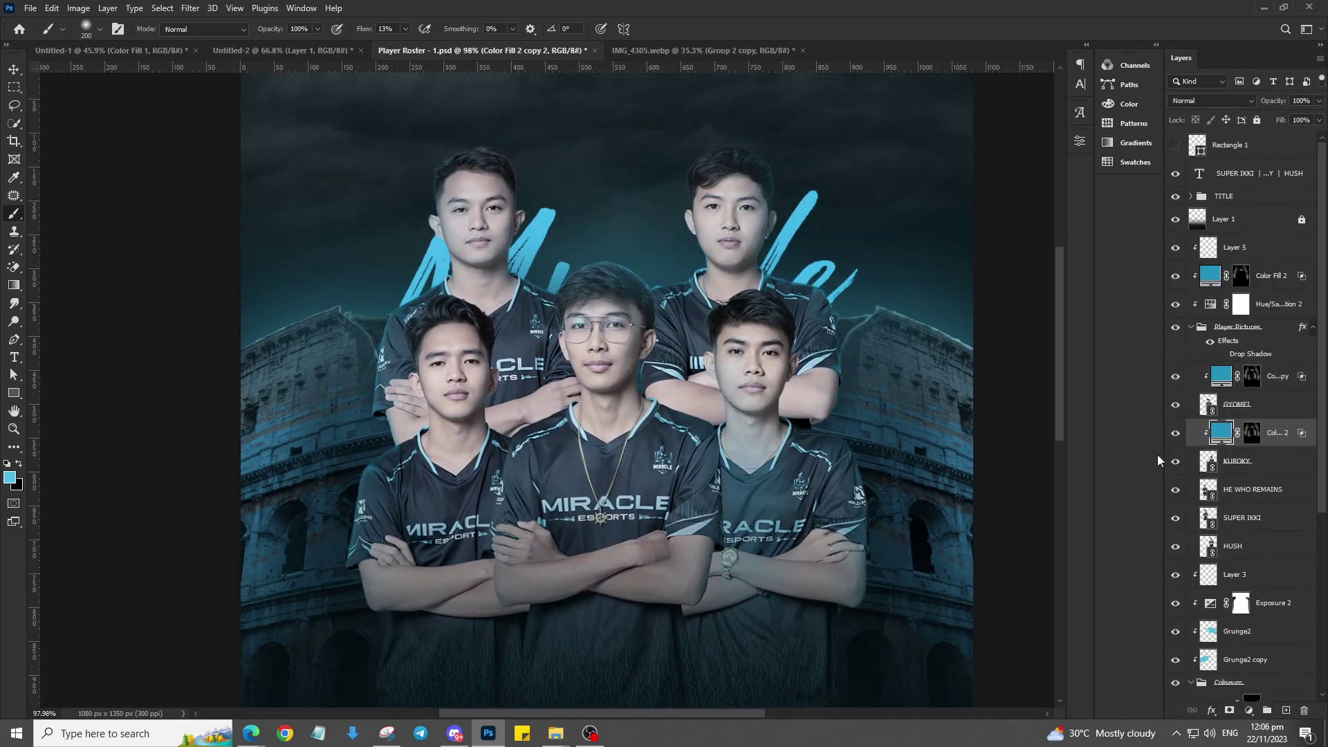
pyautogui.keyDown('alt'); pyautogui.click(1229, 710); pyautogui.keyUp('alt')
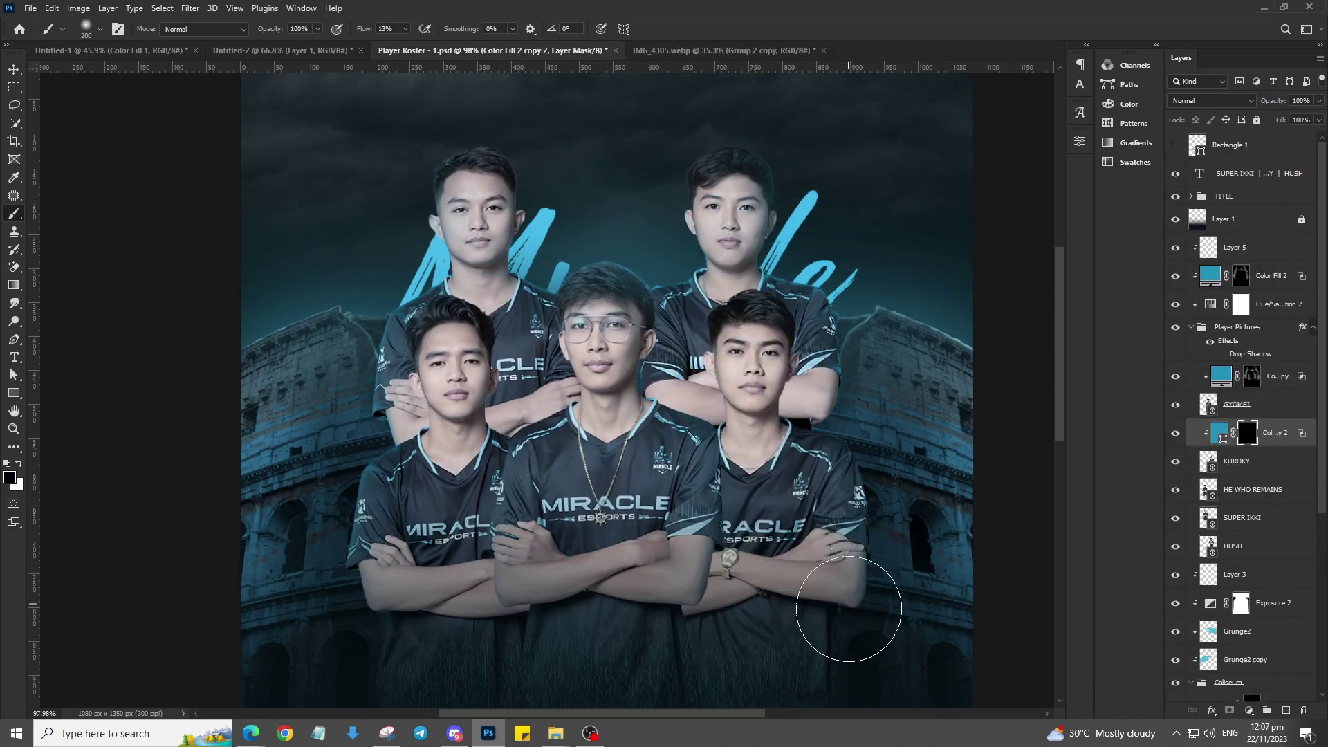
# Step: Copy the blue rim-light fill onto the KUROKY player layer
pyautogui.scroll(3, 851, 613)
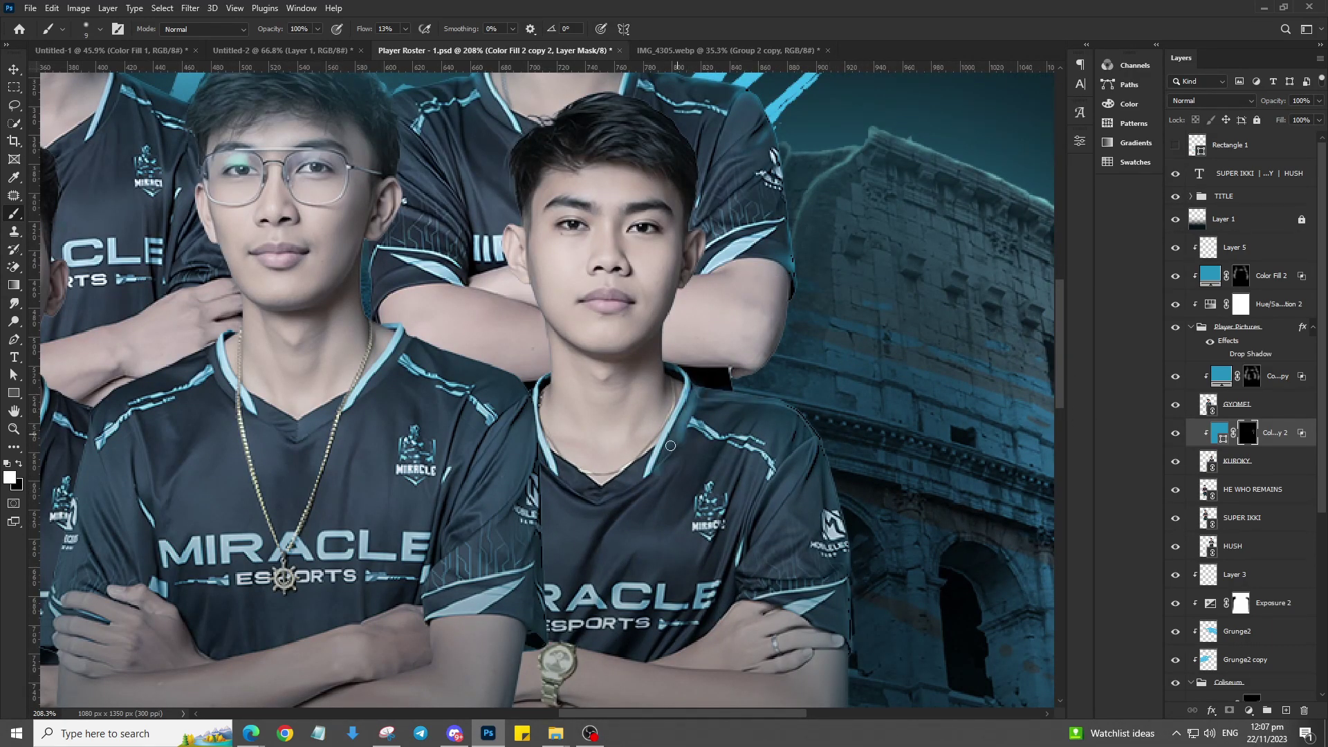
pyautogui.scroll(-3, 680, 119)
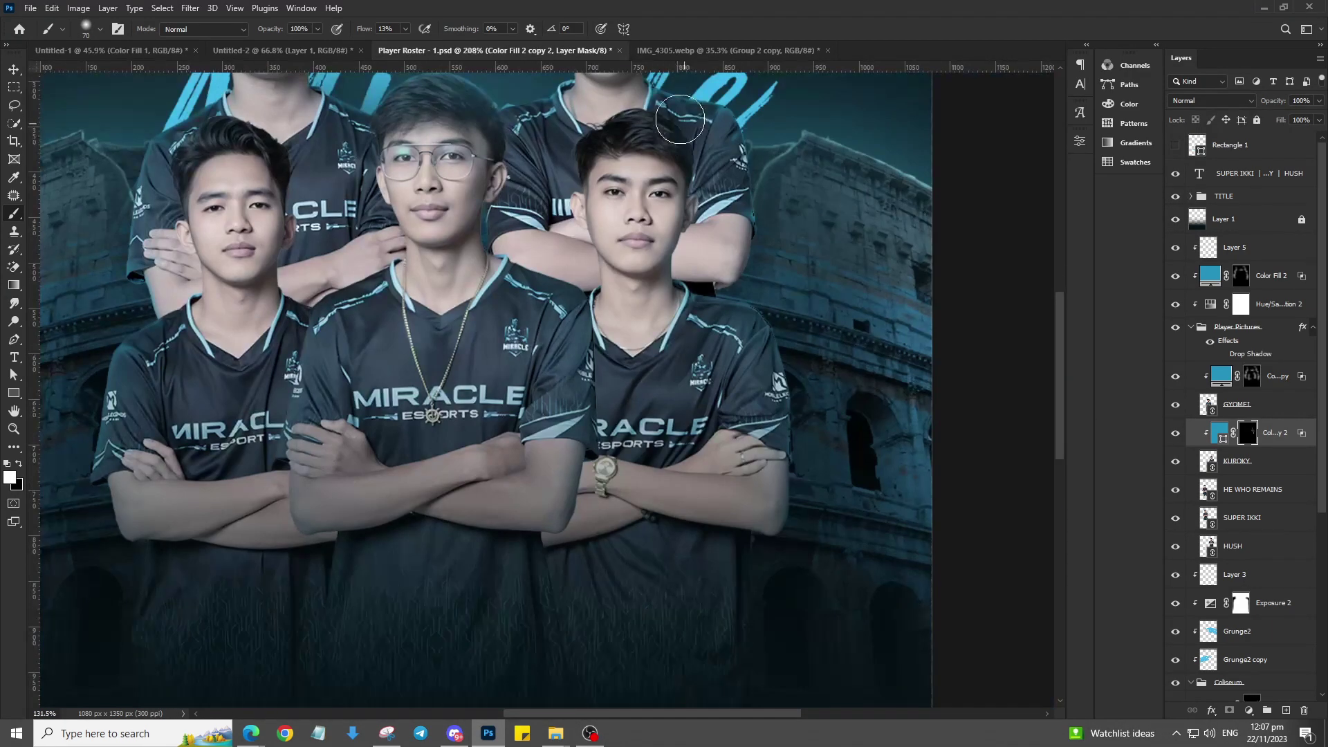
pyautogui.hscroll(-5, 588, 212)
pyautogui.moveTo(1235, 432); pyautogui.dragTo(1235, 475)
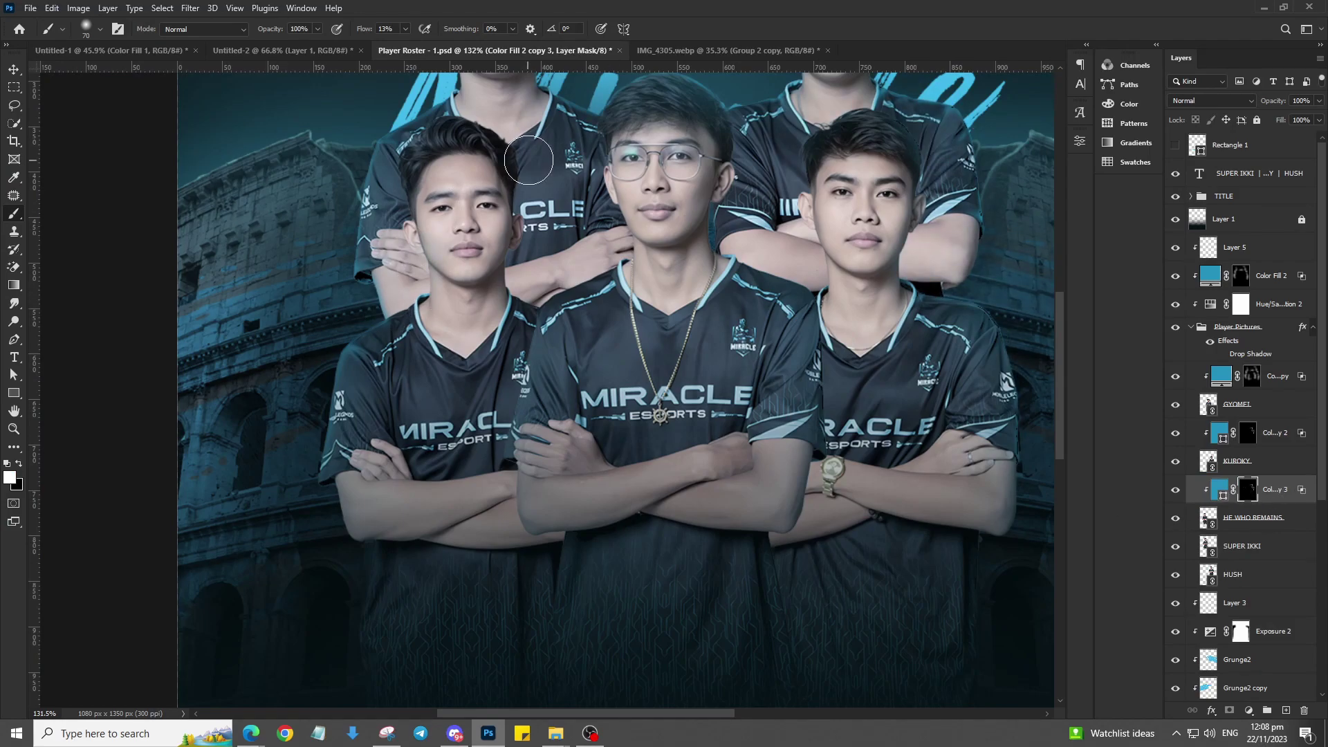
pyautogui.scroll(-3, 335, 495)
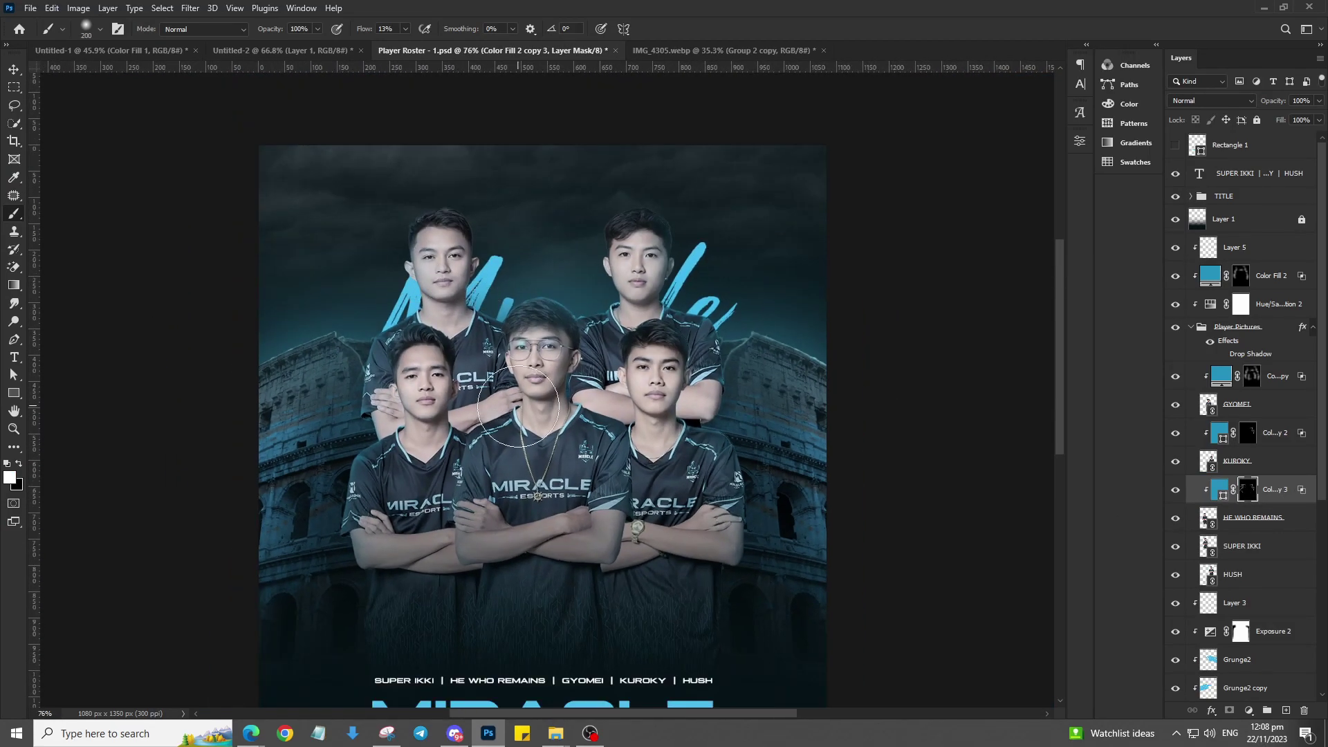
# Step: Duplicate the rim-light fill and clip copies to HE WHO REMAINS and SUPER IKKI
pyautogui.hotkey('ctrl', 'j')
pyautogui.hotkey('ctrl', '[')
pyautogui.hotkey('ctrl', 'j')
pyautogui.hotkey('ctrl', '[')
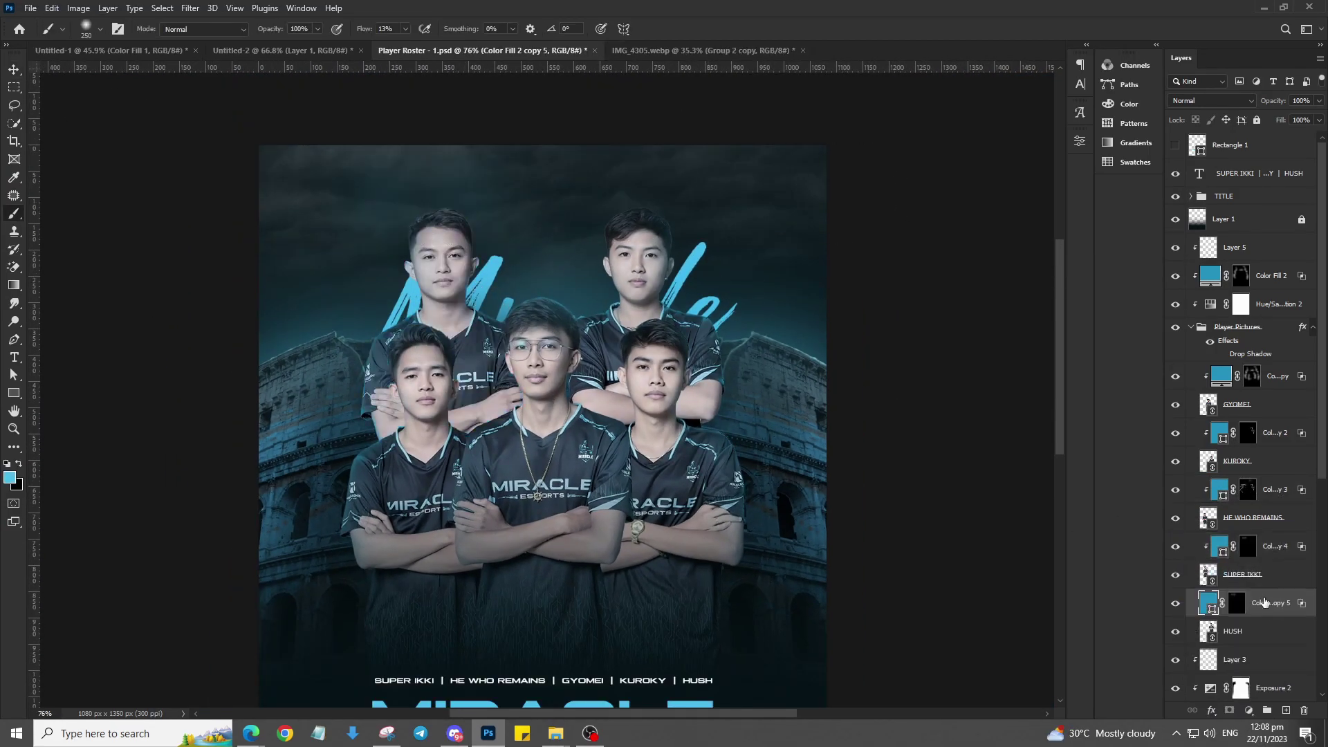
# Step: Add a new layer above Layer 1 with a large blue brush for the glow
pyautogui.click(1190, 327)
pyautogui.click(1224, 219)
pyautogui.click(1286, 710)
pyautogui.scroll(-3, 563, 489)
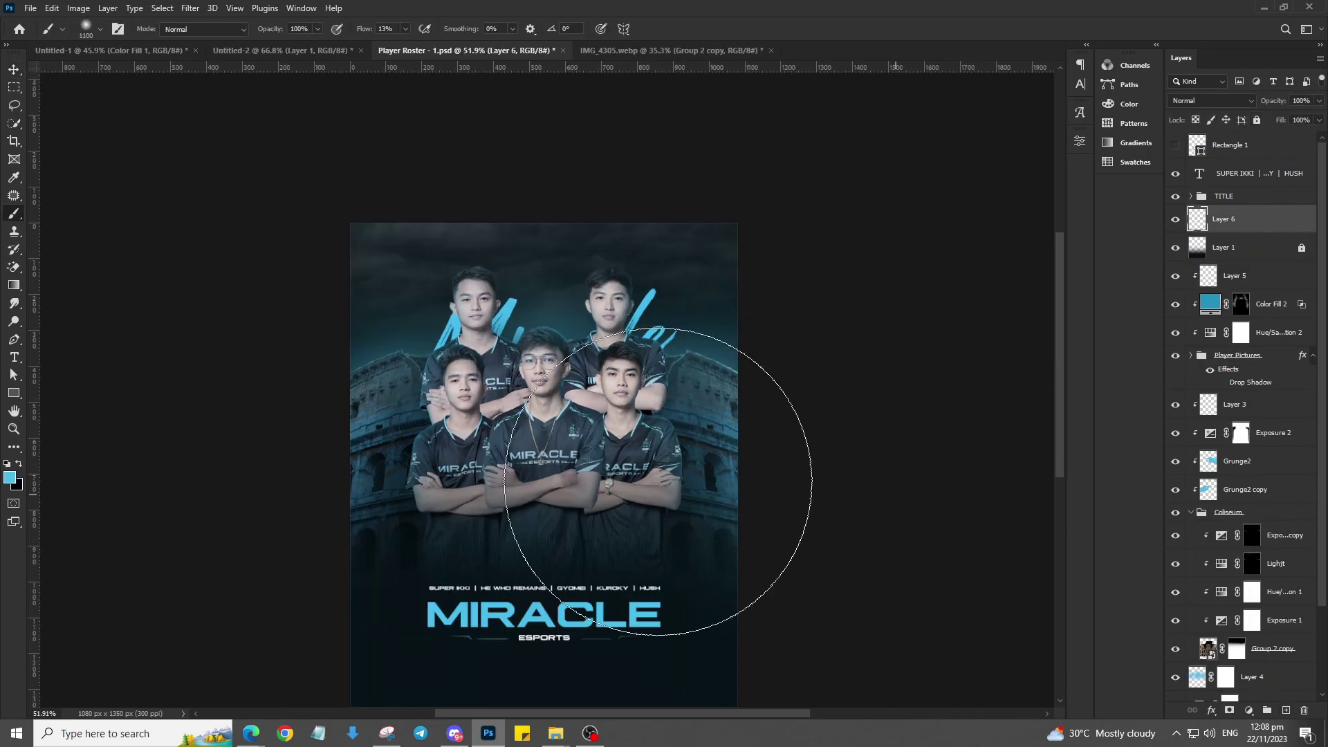
pyautogui.press(']')
pyautogui.press(']')
pyautogui.press(']')
# Step: Name the new layer 'Glow' and select Layer 5 for transforming
pyautogui.doubleClick(1220, 218)
pyautogui.write('Glow')
pyautogui.press('Return')
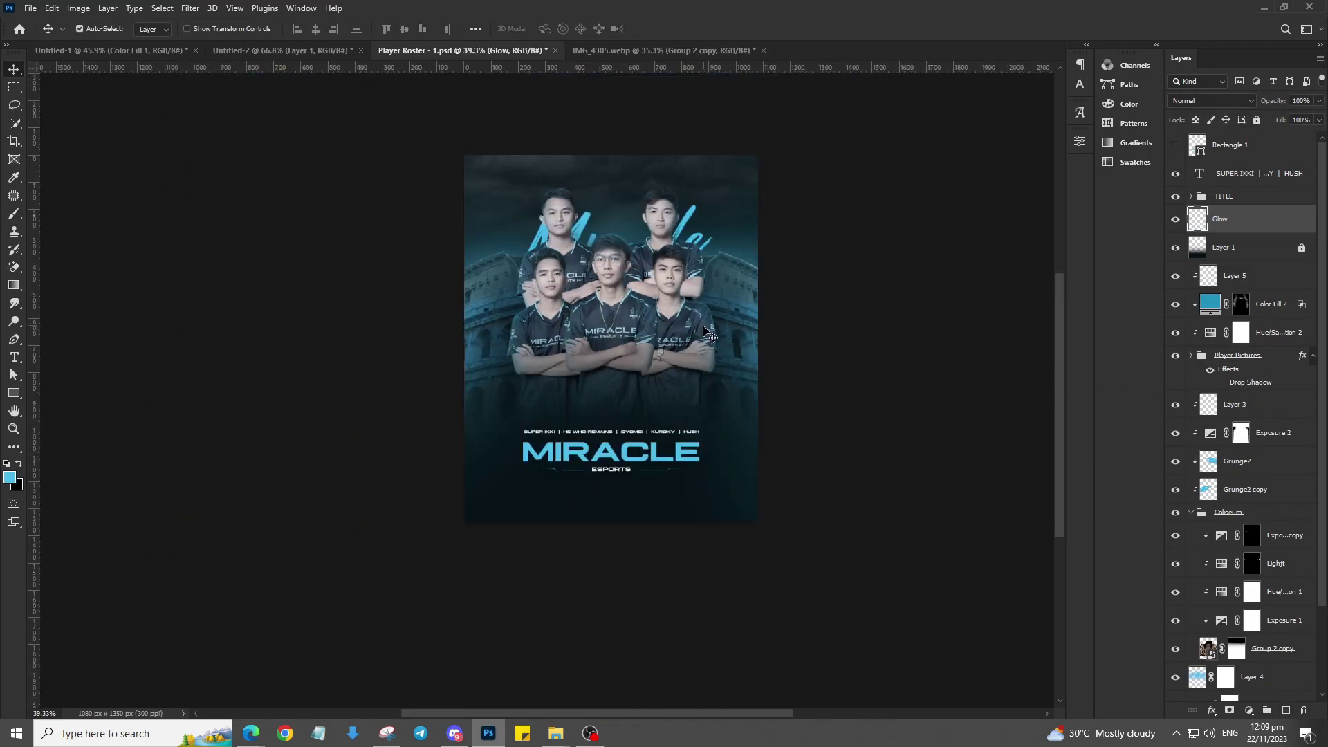
pyautogui.press('v')
pyautogui.scroll(1, 563, 349)
pyautogui.click(1234, 276)
pyautogui.hotkey('ctrl', 't')
# Step: Show the guides and add a MIRACLE text label at the top-right corner
pyautogui.press('Escape')
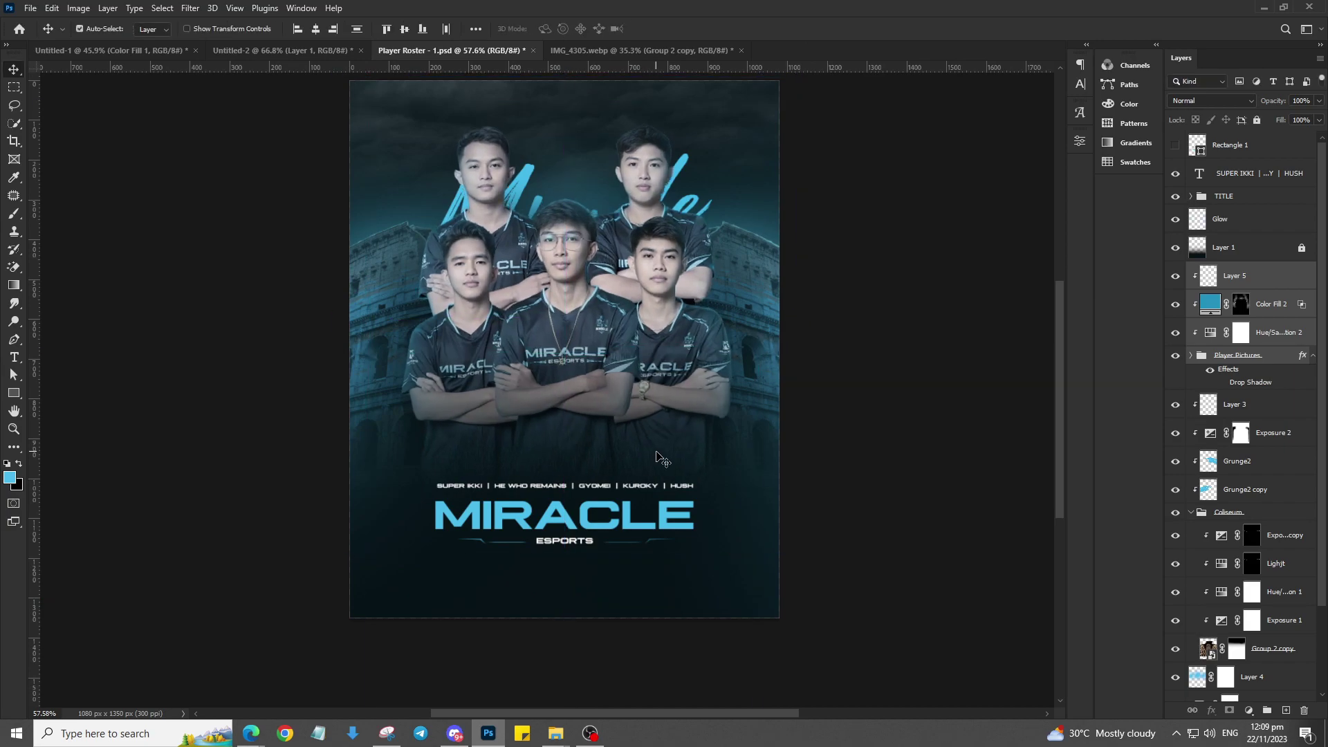
pyautogui.scroll(2, 602, 208)
pyautogui.scroll(-1, 1053, 322)
pyautogui.hotkey('ctrl', ';')
pyautogui.press('t')
pyautogui.click(770, 161)
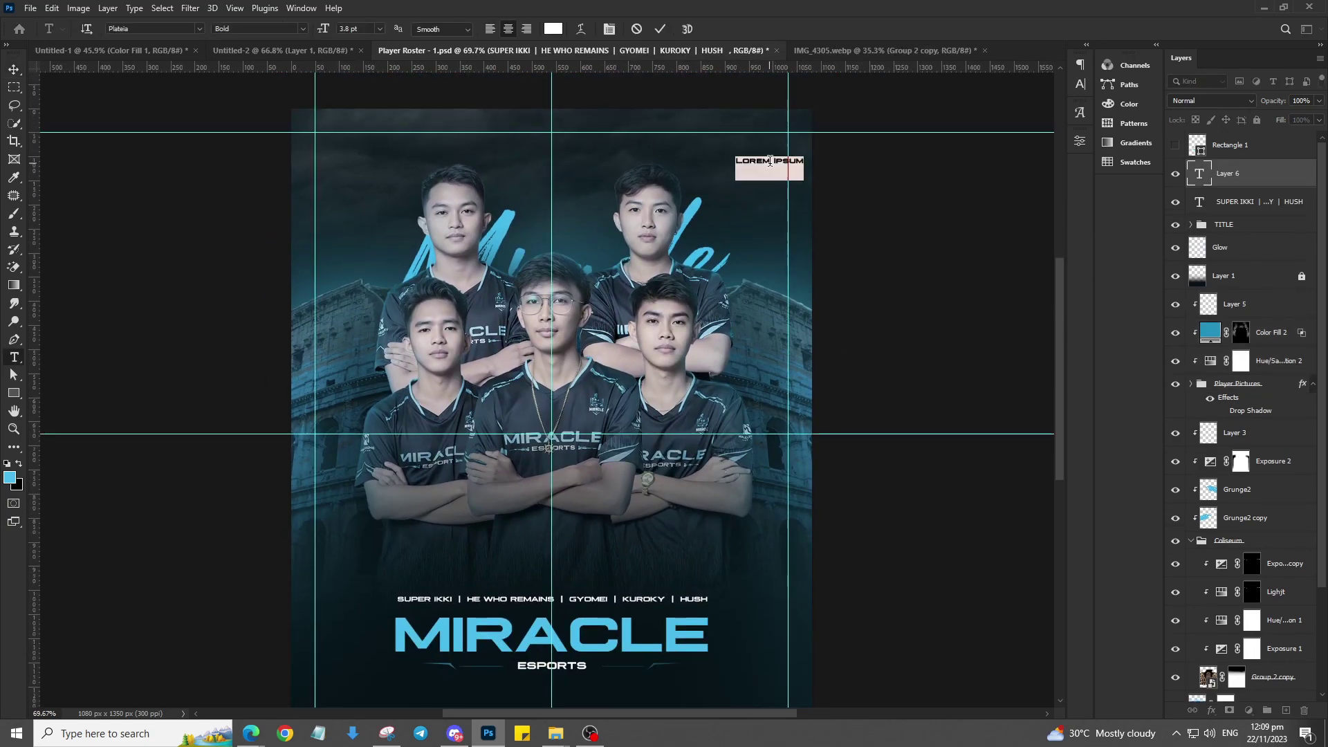
pyautogui.hotkey('ctrl', 'Return')
# Step: Duplicate MIRACLE to the top-left corner, then group Layer 4 with Miracle
pyautogui.moveTo(830, 141); pyautogui.dragTo(401, 142)
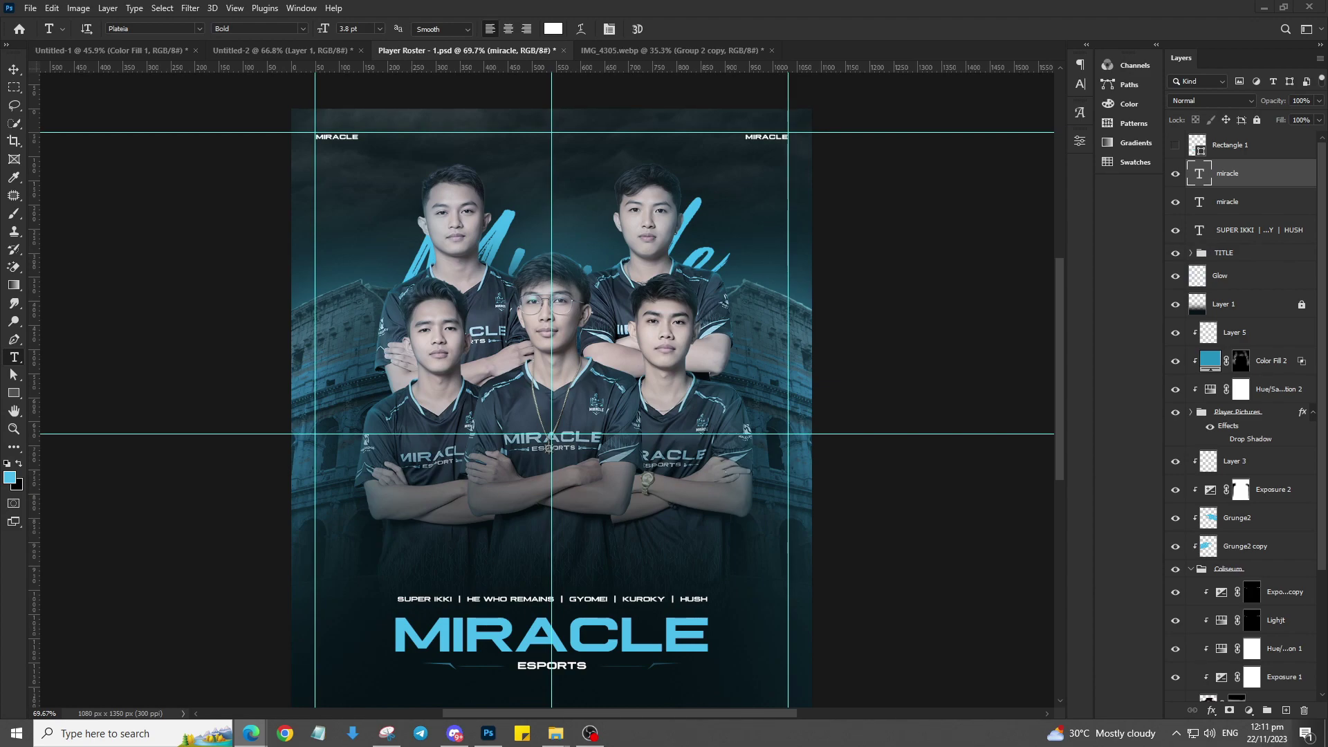
pyautogui.hotkey('ctrl', '0')
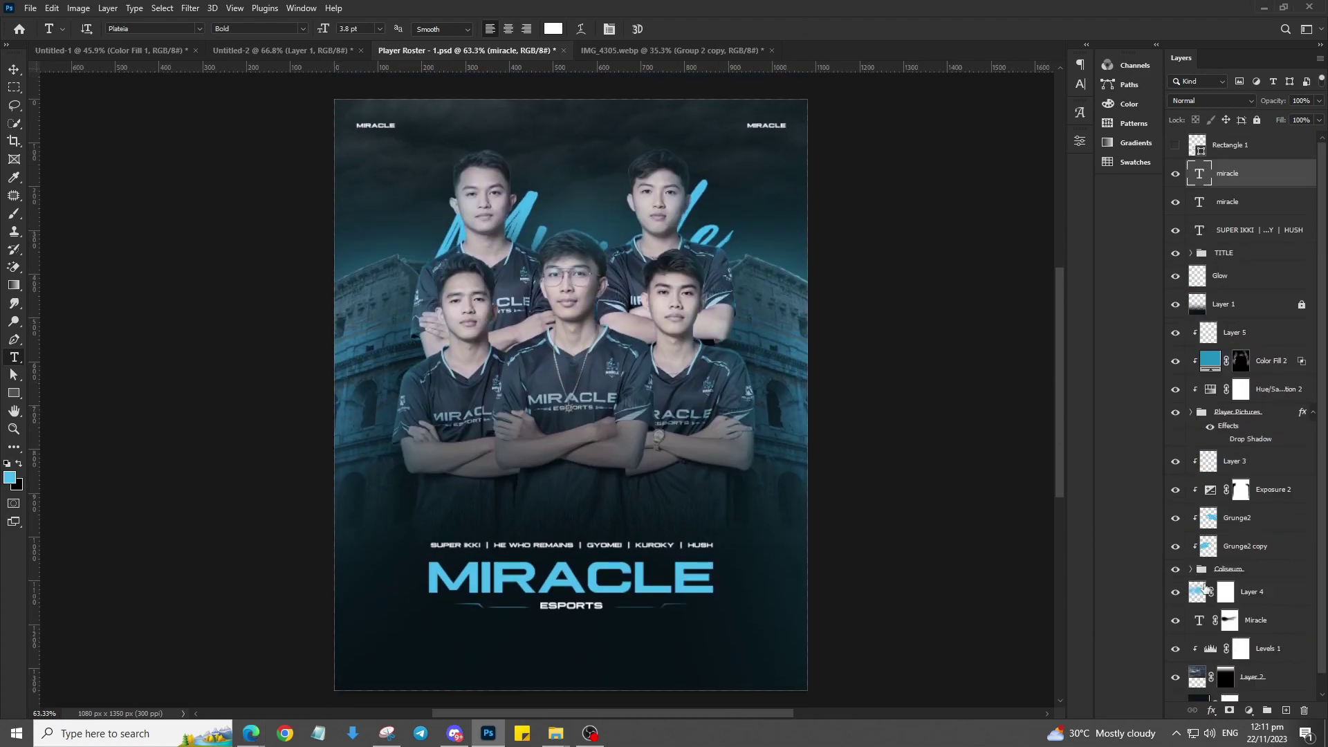
pyautogui.click(1274, 642)
pyautogui.moveTo(1274, 629); pyautogui.dragTo(1240, 574)
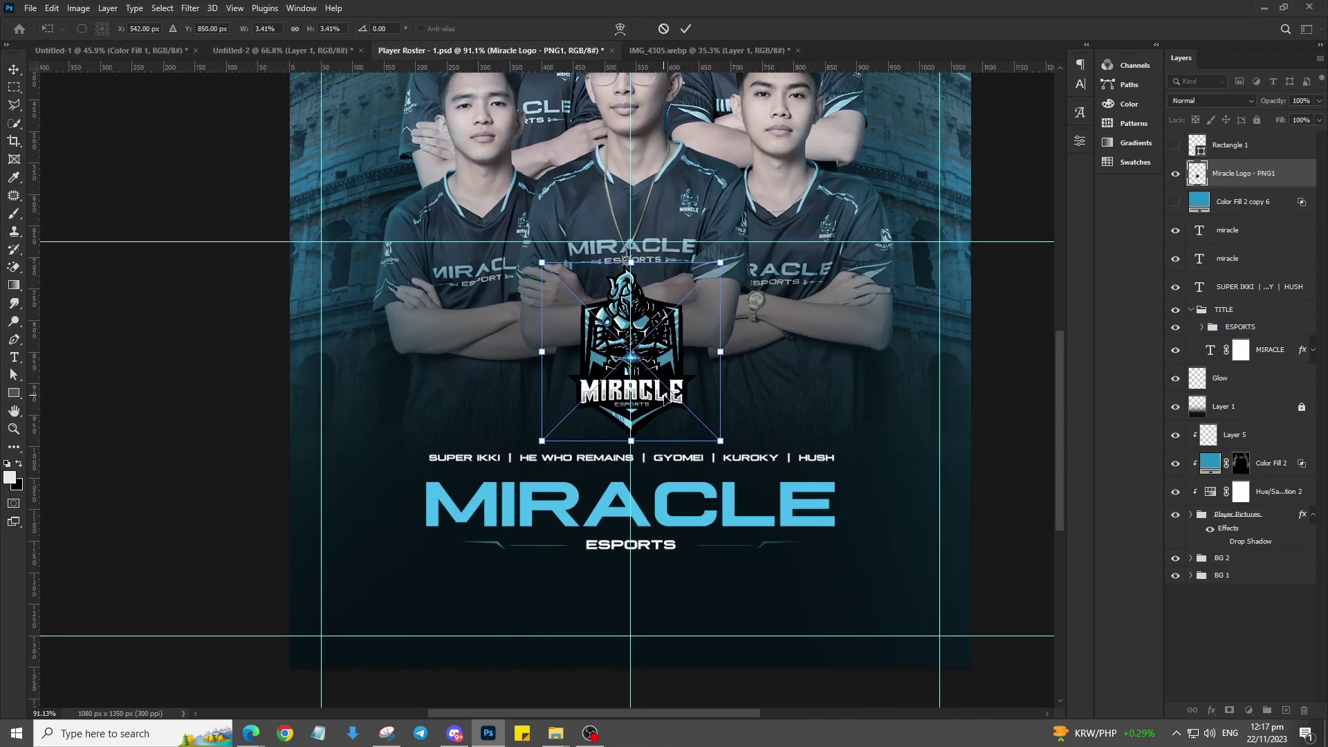
# Step: Place the small team logo above the player names and hide the layout guides
pyautogui.moveTo(1227, 225); pyautogui.dragTo(1226, 273)
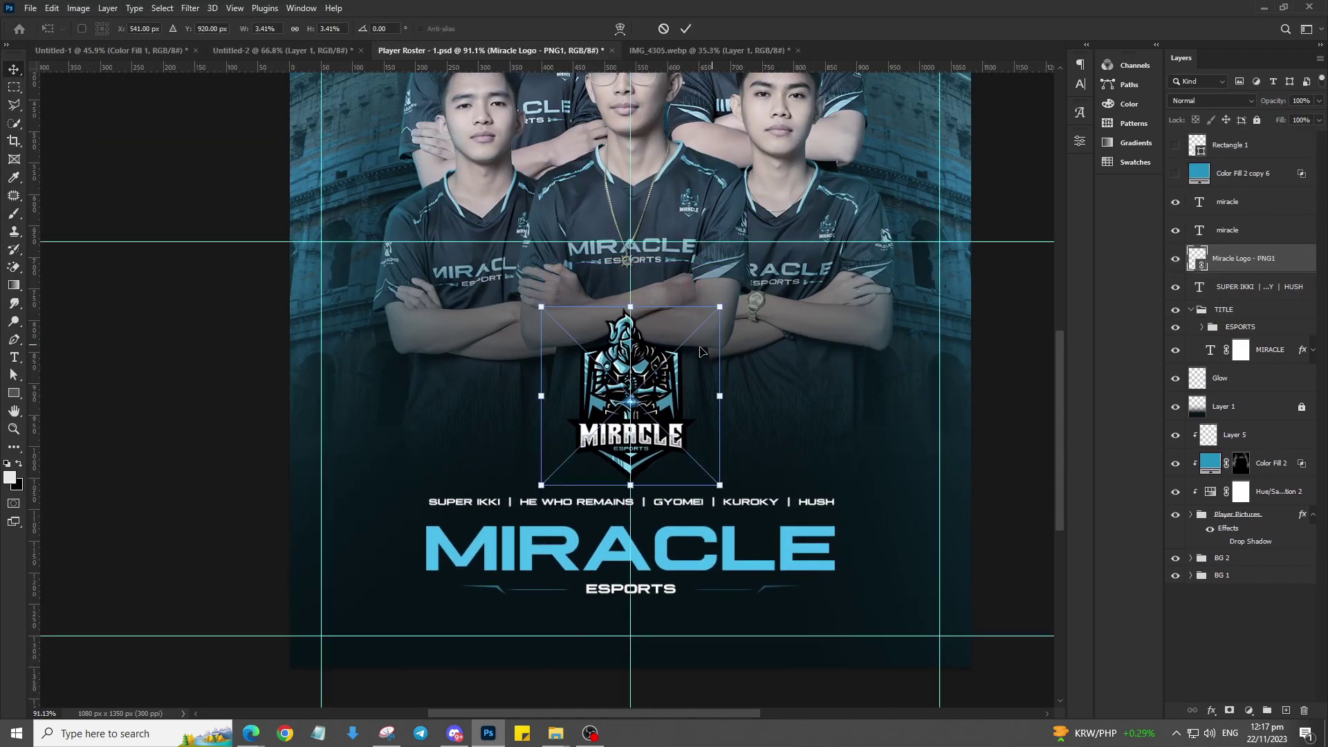
pyautogui.hotkey('ctrl', ';')
pyautogui.scroll(-3, 731, 424)
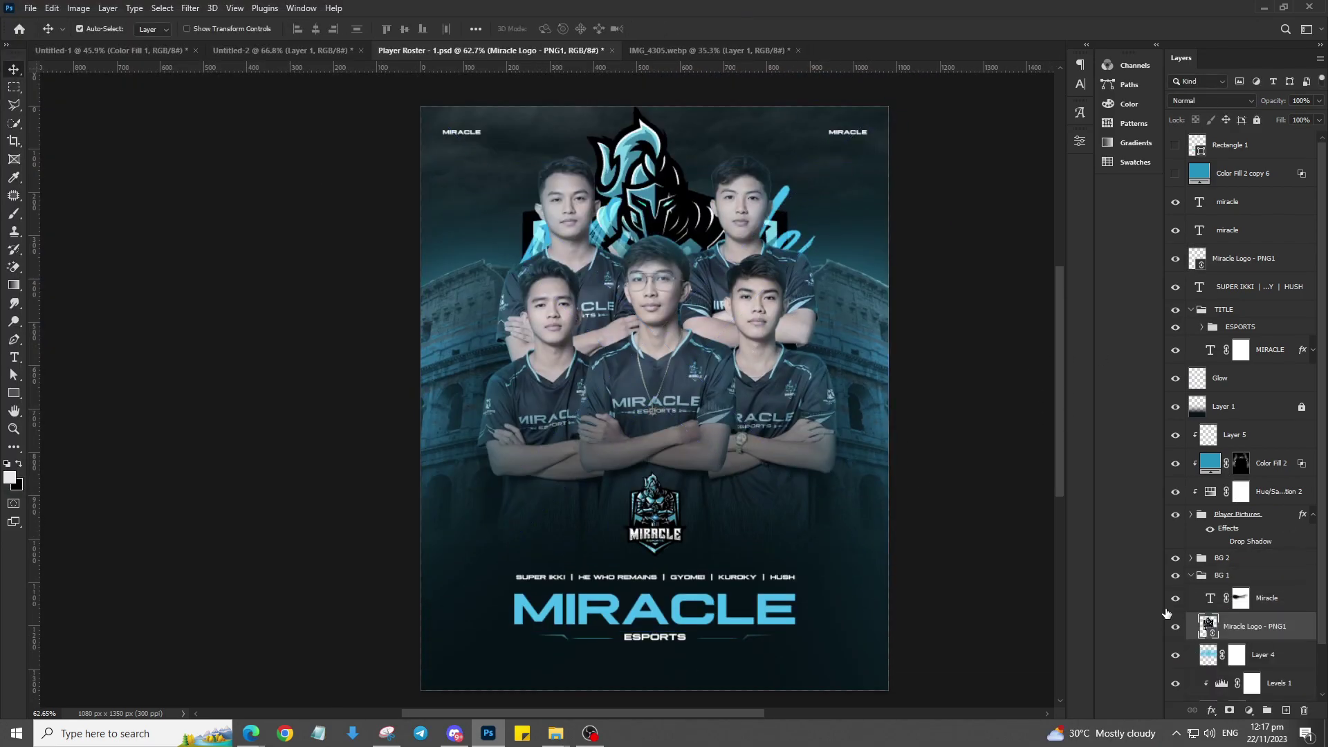
# Step: Enlarge a Lighter Color copy of the logo behind the back-row players and fade it with a soft round brush
pyautogui.click(1189, 247)
pyautogui.hotkey('ctrl', 't')
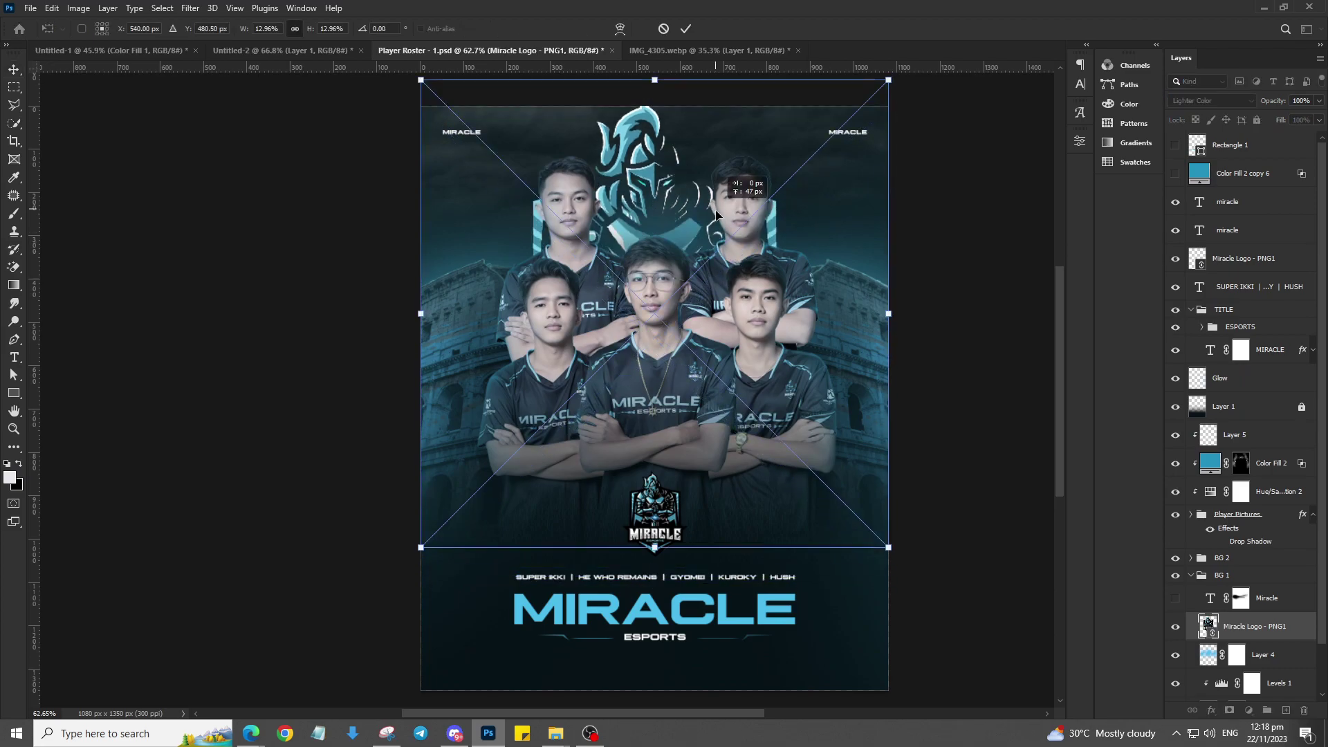
pyautogui.moveTo(715, 309); pyautogui.dragTo(716, 309)
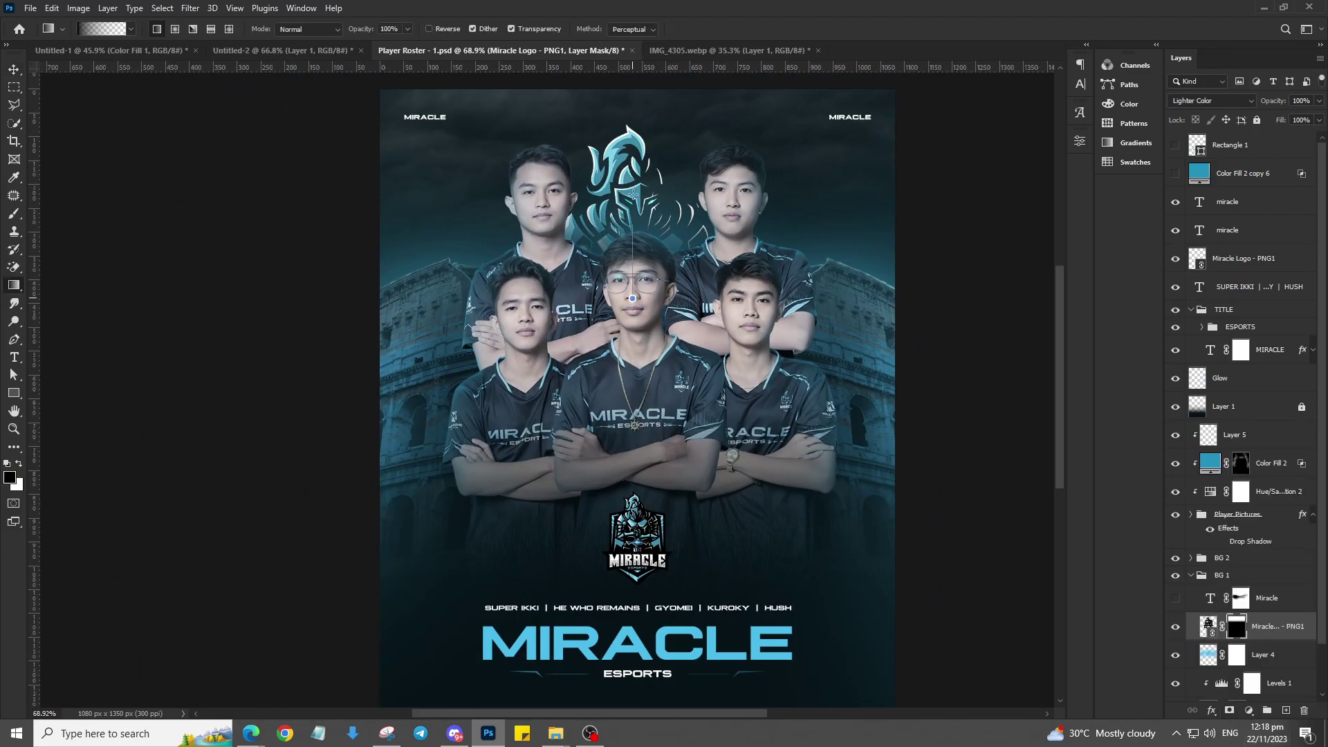
pyautogui.doubleClick(76, 194)
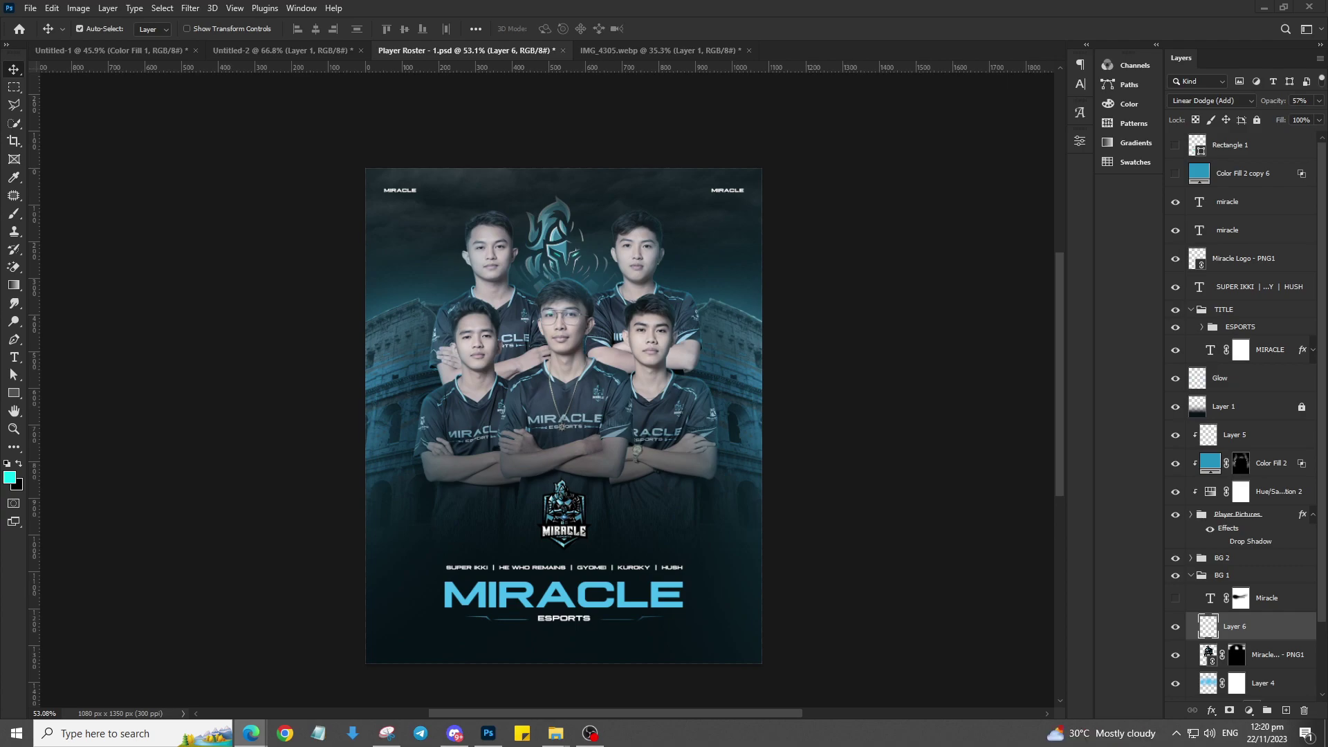
# Step: Place the chain image from the MIRACLE folder into the poster
pyautogui.click(555, 733)
pyautogui.click(474, 551)
pyautogui.doubleClick(740, 519)
# Step: Position the chain near the poster bottom, recolour it, and flip the right-side copy vertically
pyautogui.moveTo(925, 304); pyautogui.dragTo(585, 228)
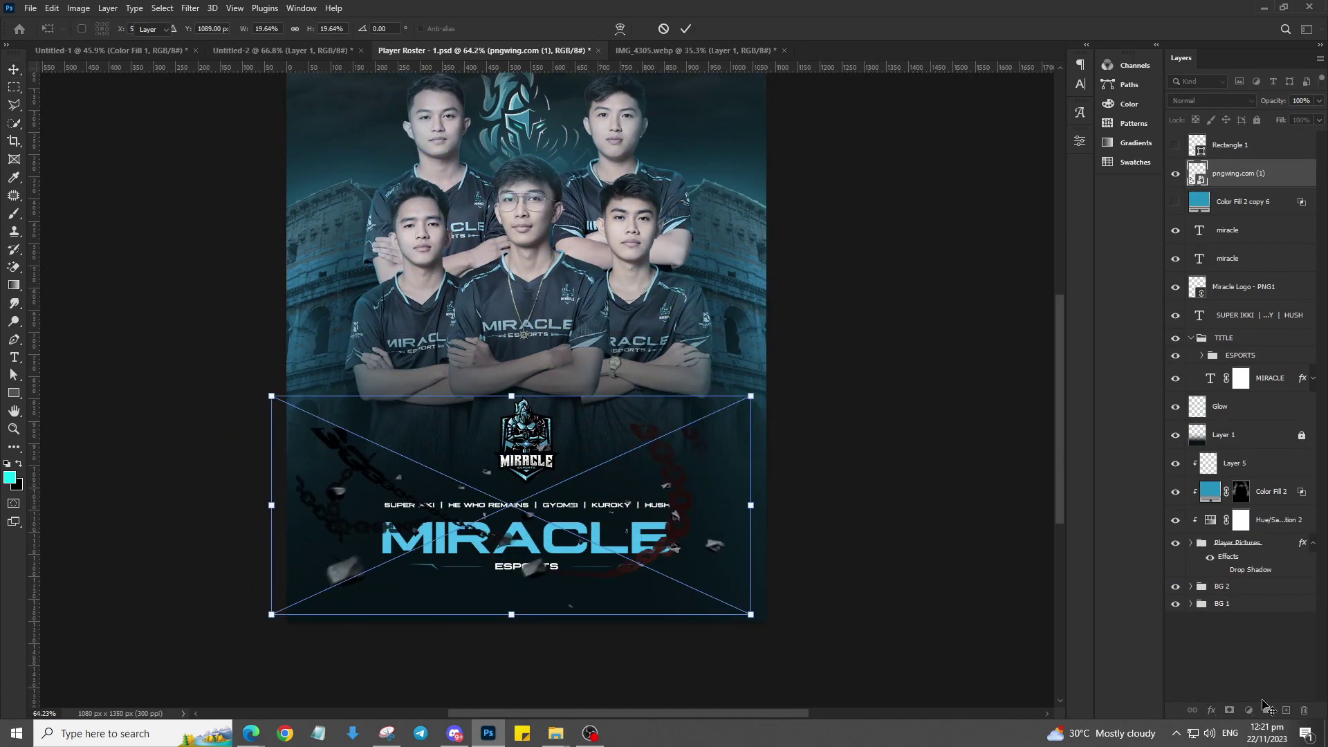
pyautogui.click(1264, 706)
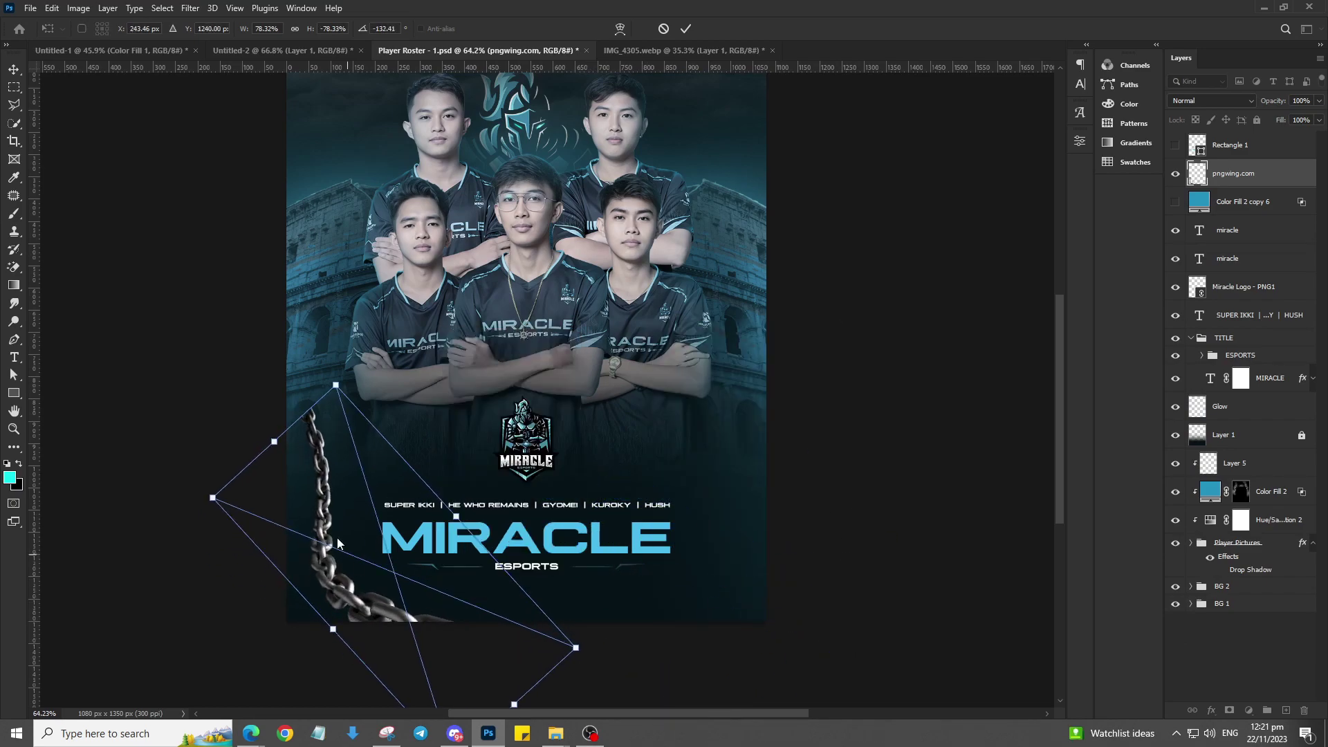
pyautogui.rightClick(759, 317)
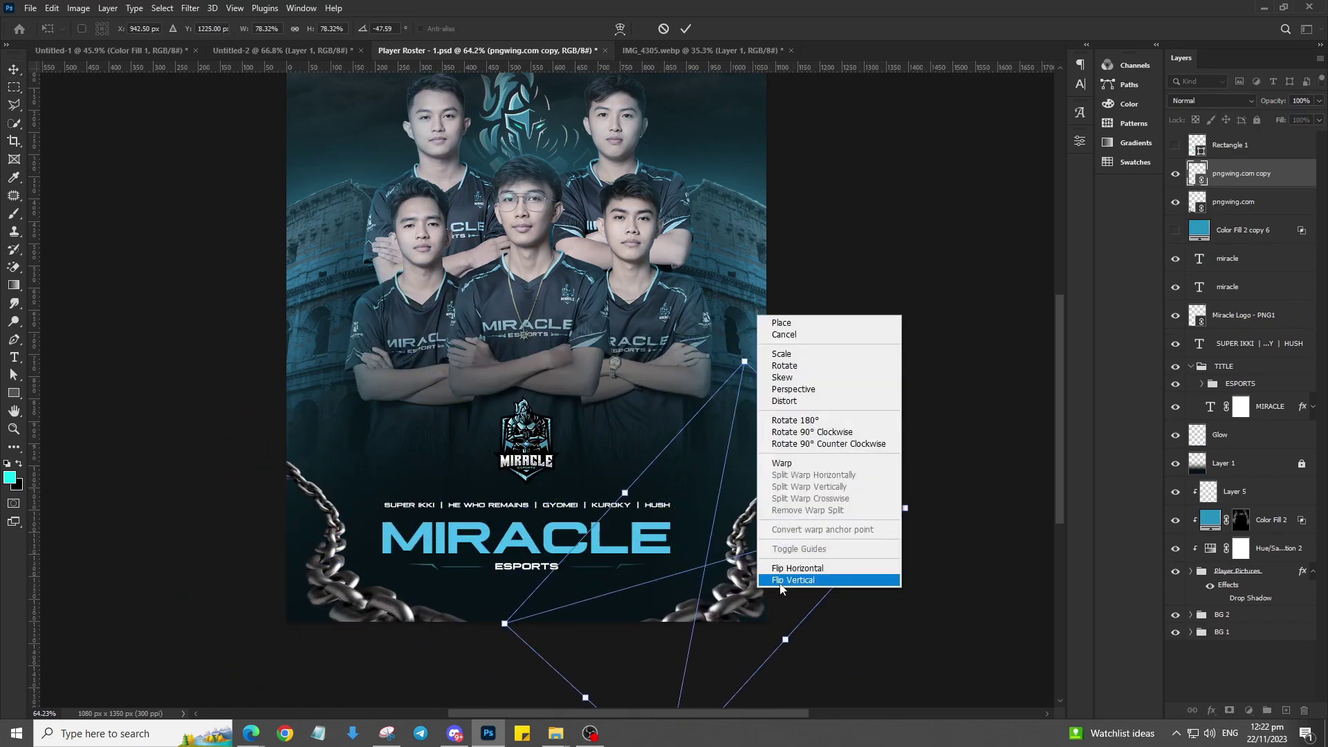
pyautogui.click(780, 579)
# Step: Warp the right-side chain so it curls up the lower right side
pyautogui.scroll(-1, 712, 207)
pyautogui.rightClick(712, 189)
pyautogui.click(736, 337)
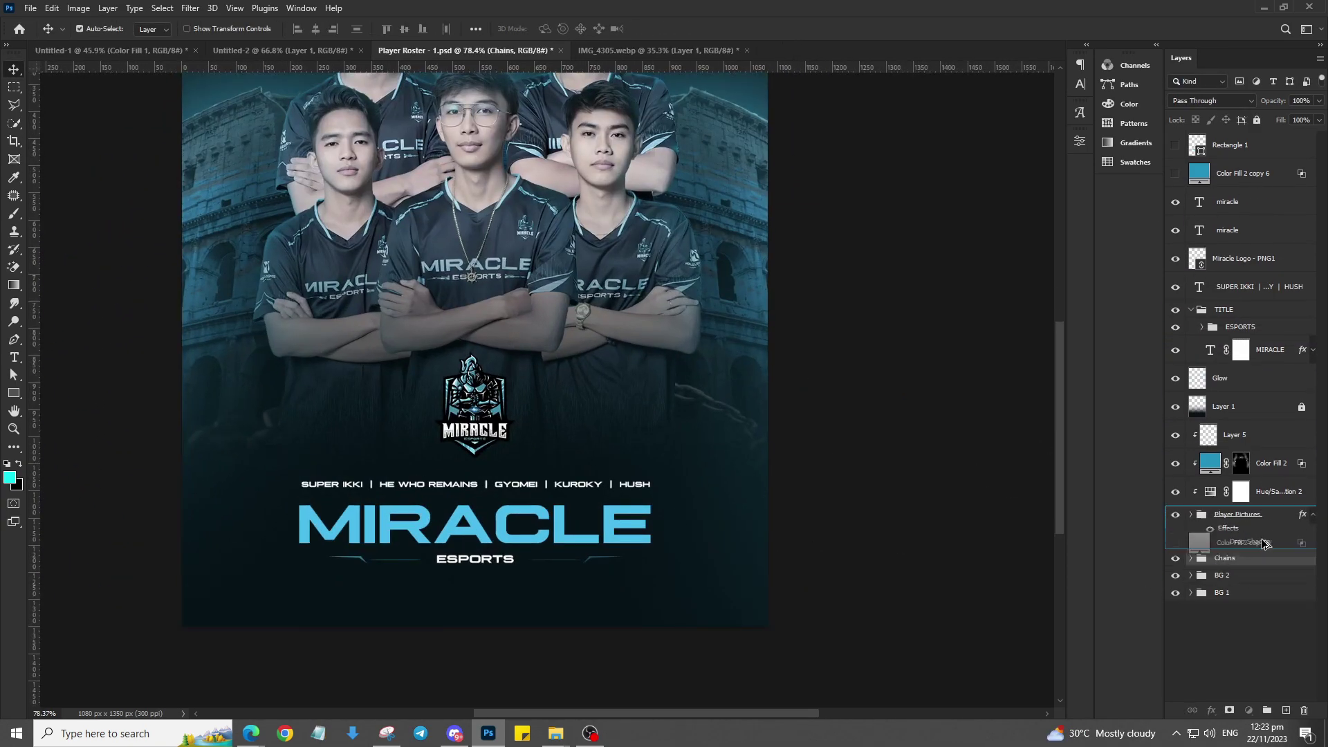
pyautogui.moveTo(1264, 544); pyautogui.dragTo(1264, 553)
# Step: Set the blue colour fill above the chains to Soft Light
pyautogui.click(1210, 100)
pyautogui.click(1203, 262)
pyautogui.scroll(3, 1057, 267)
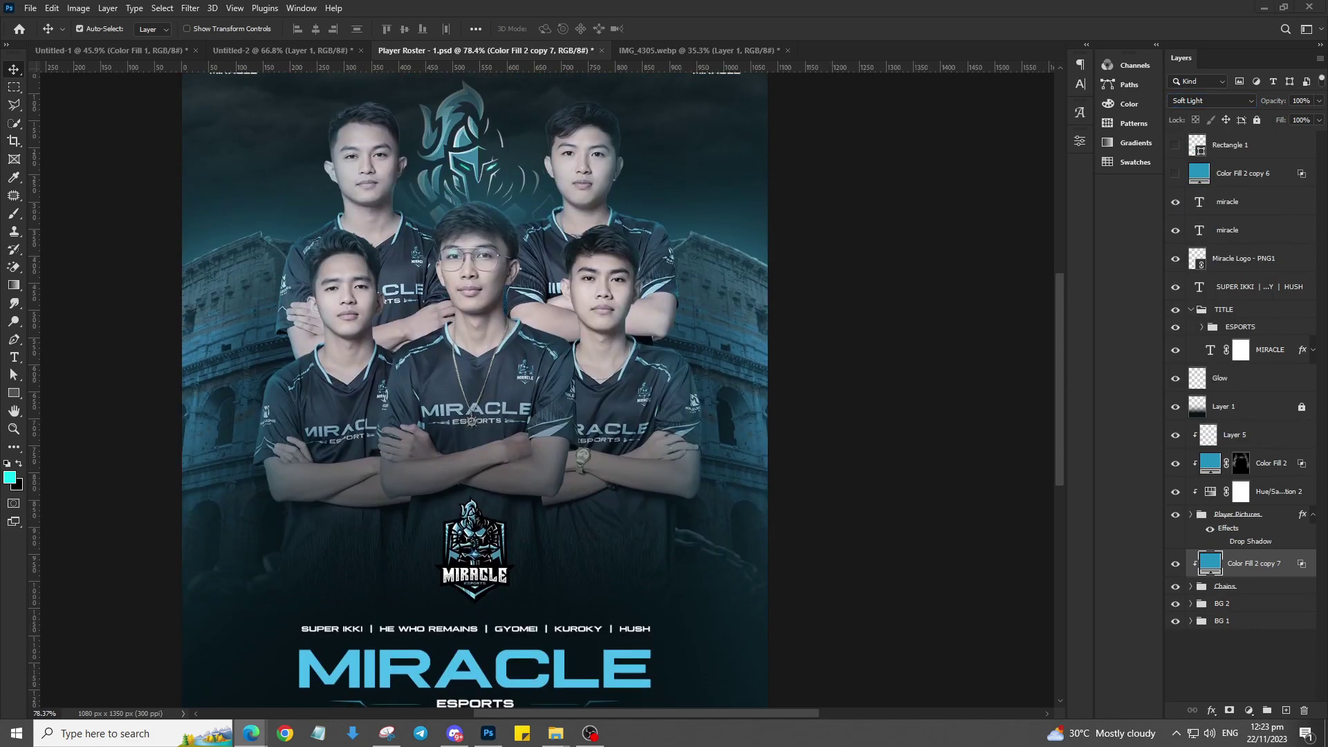
# Step: Paste the particle overlay as a Screen-blended layer and transform it
pyautogui.hotkey('ctrl', 'v')
pyautogui.hotkey('shift', 'alt', 's')
pyautogui.scroll(-2, 525, 374)
pyautogui.hotkey('ctrl', 't')
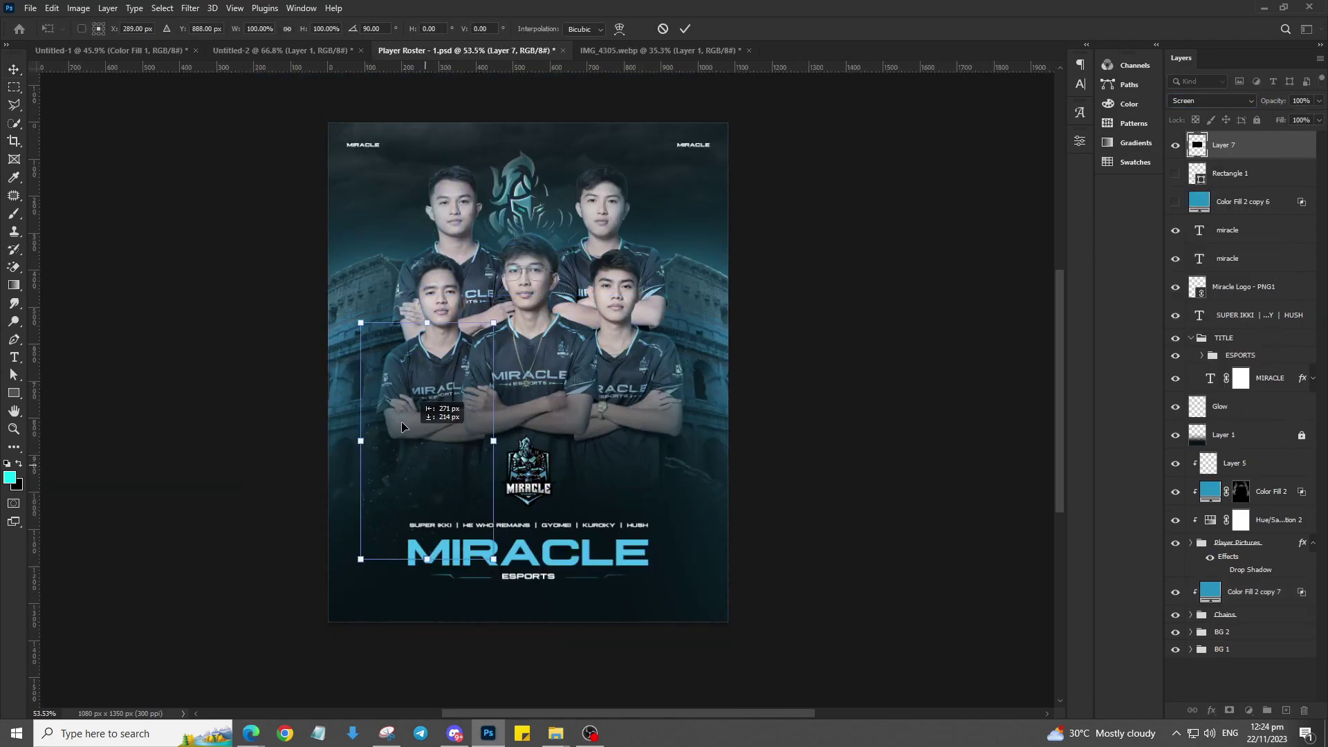
pyautogui.press('Return')
# Step: Duplicate the overlay below Player Pictures with a hiding mask, painted using black and white
pyautogui.rightClick(1176, 379)
pyautogui.click(1134, 387)
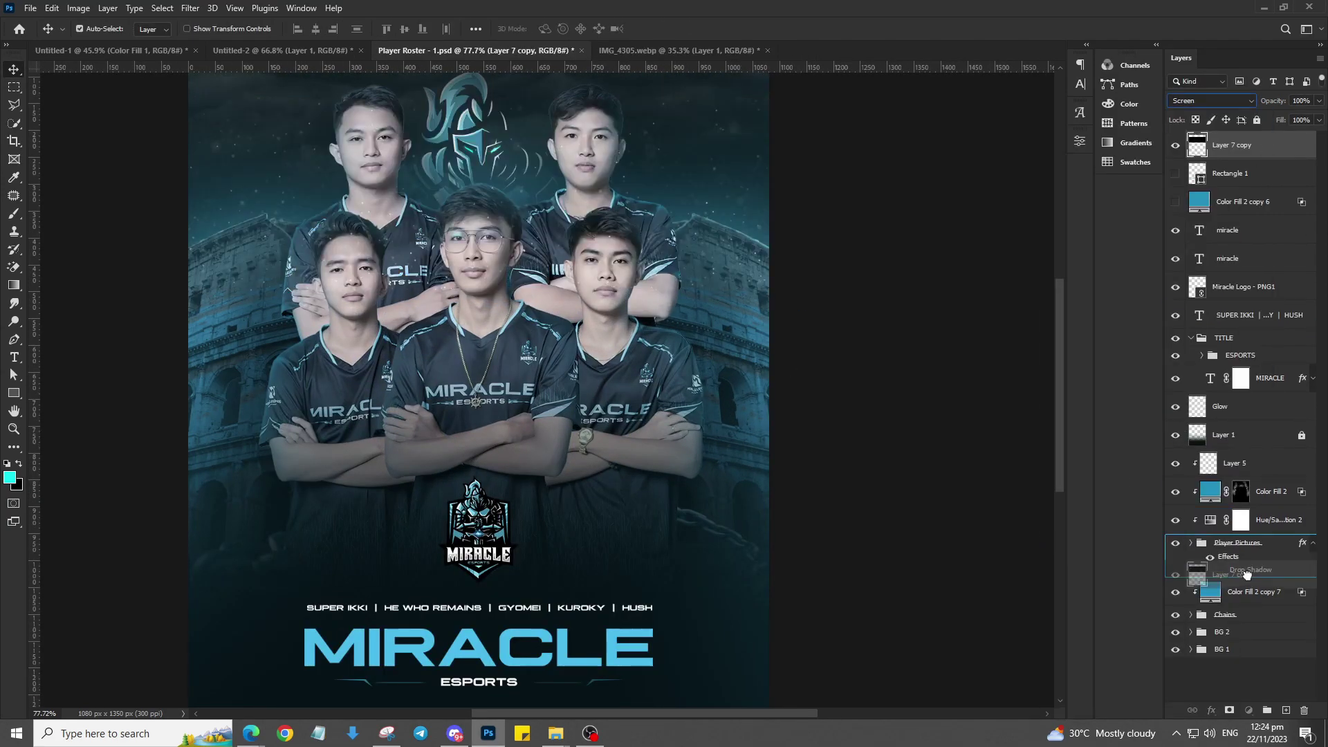
pyautogui.moveTo(1231, 145); pyautogui.dragTo(1231, 553)
pyautogui.scroll(2, 692, 312)
pyautogui.keyDown('alt'); pyautogui.click(1229, 710); pyautogui.keyUp('alt')
pyautogui.press('d')
pyautogui.press('b')
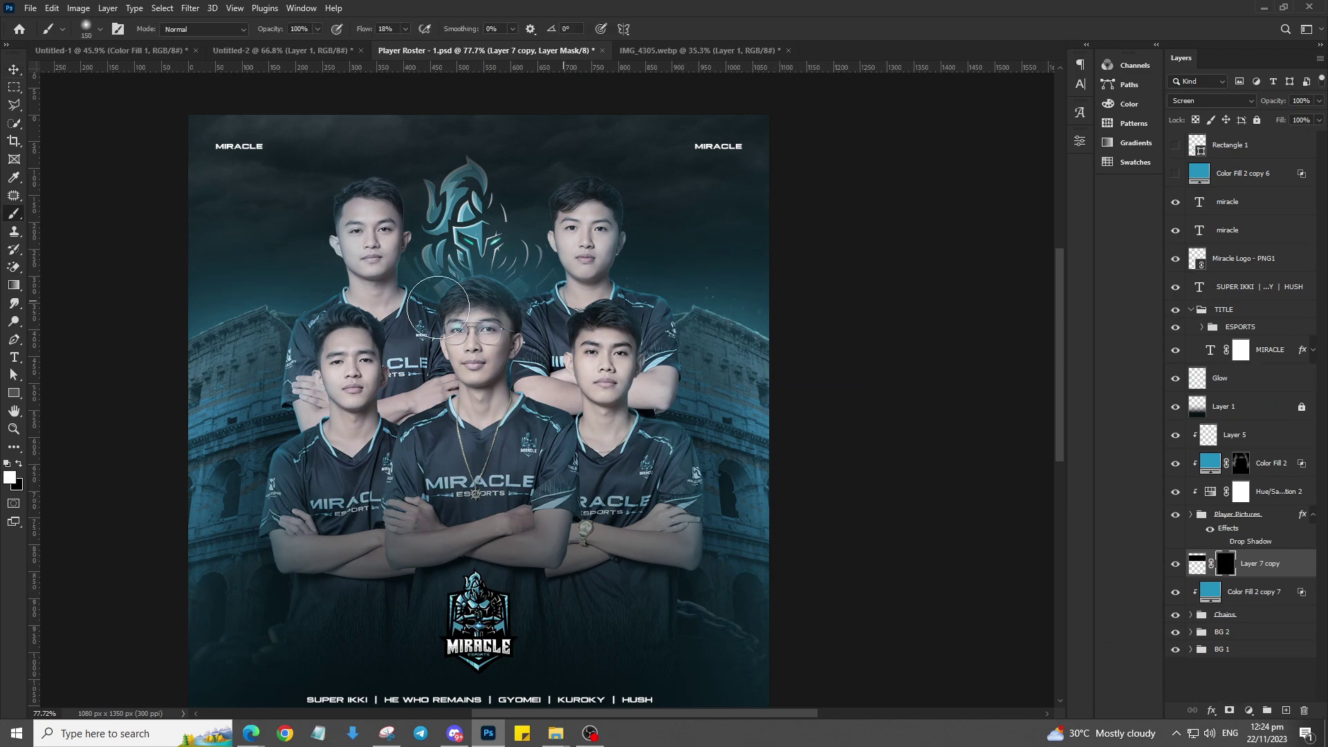
pyautogui.scroll(-3, 294, 255)
# Step: Add another masked duplicate of the particle overlay
pyautogui.hotkey('ctrl', 'j')
pyautogui.rightClick(1225, 201)
pyautogui.click(1218, 228)
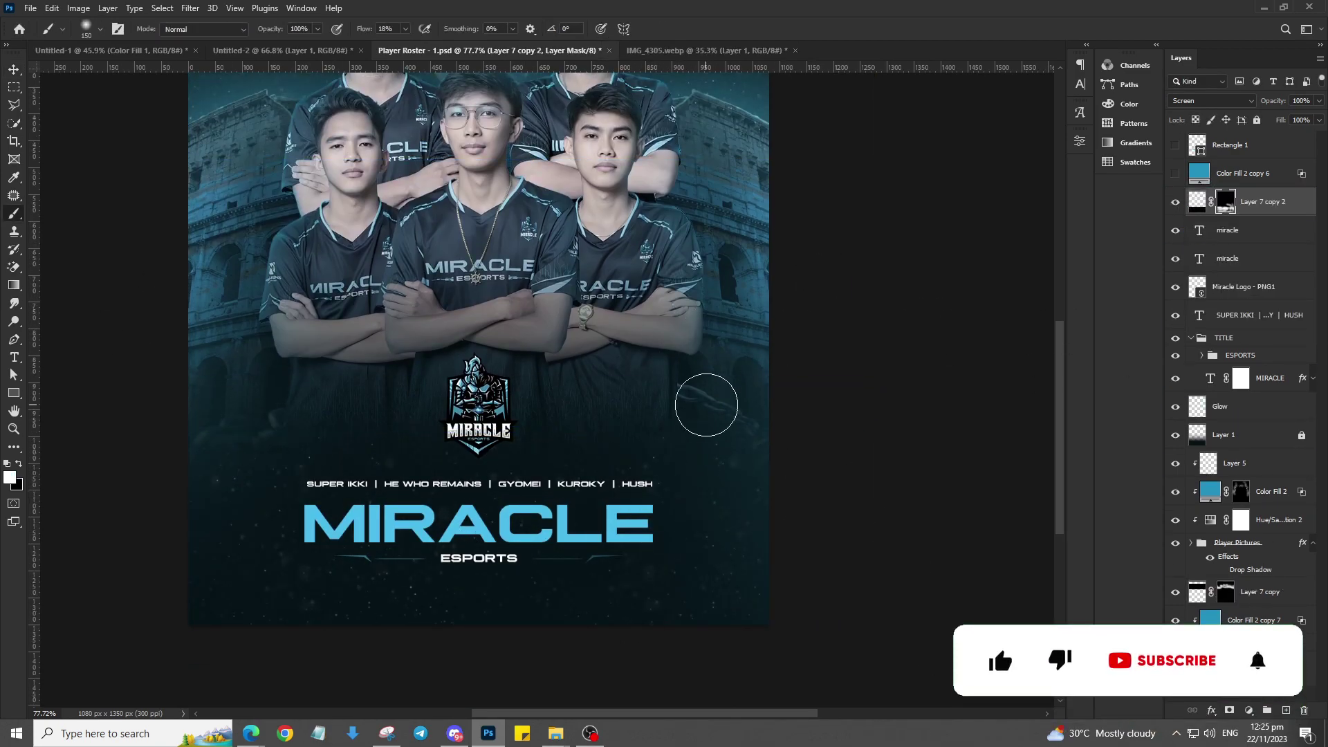
pyautogui.scroll(-2, 702, 399)
# Step: Fit a fourth overlay copy over the poster's left side and paint its mask in white
pyautogui.hotkey('ctrl', 'j')
pyautogui.hotkey('ctrl', 't')
pyautogui.moveTo(380, 346); pyautogui.dragTo(340, 345)
pyautogui.press('Return')
pyautogui.press('b')
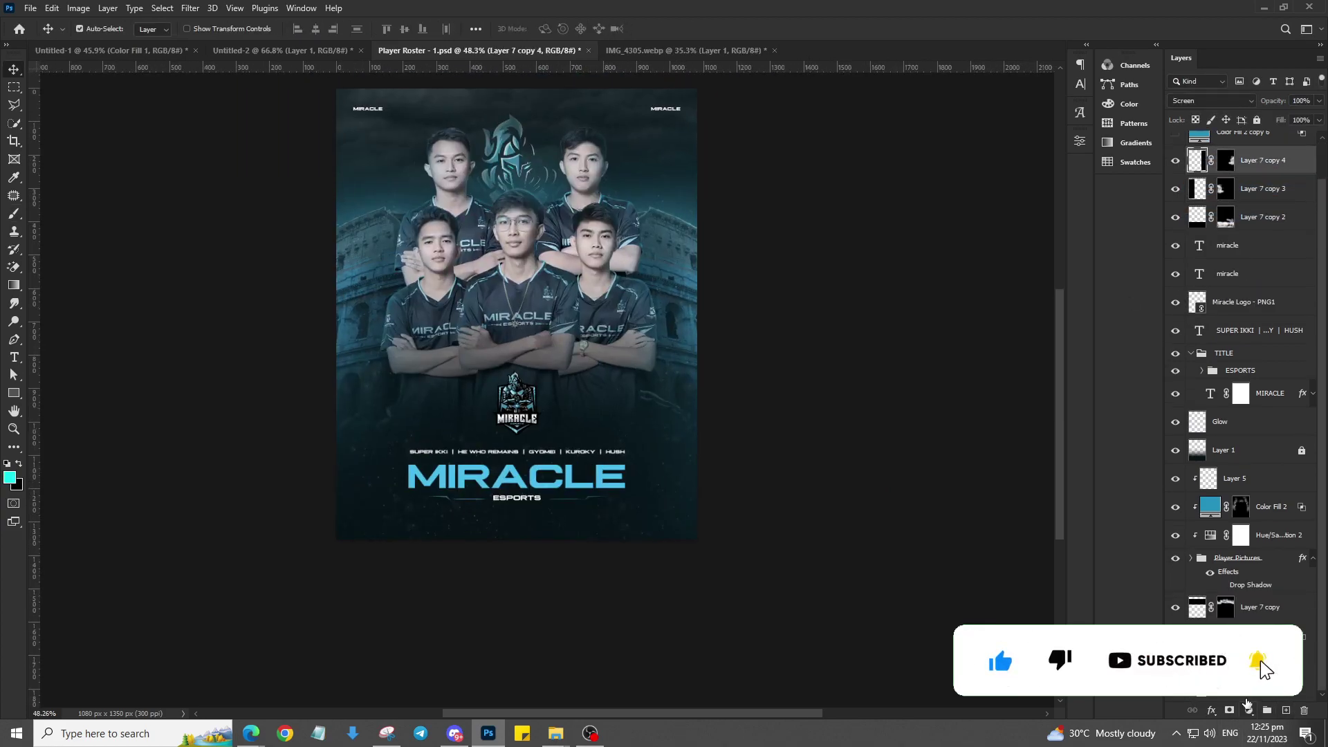
# Step: Stamp all visible layers into one merged copy and apply the Camera Raw filter
pyautogui.hotkey('ctrl', 'e')
pyautogui.scroll(2, 824, 656)
pyautogui.click(190, 7)
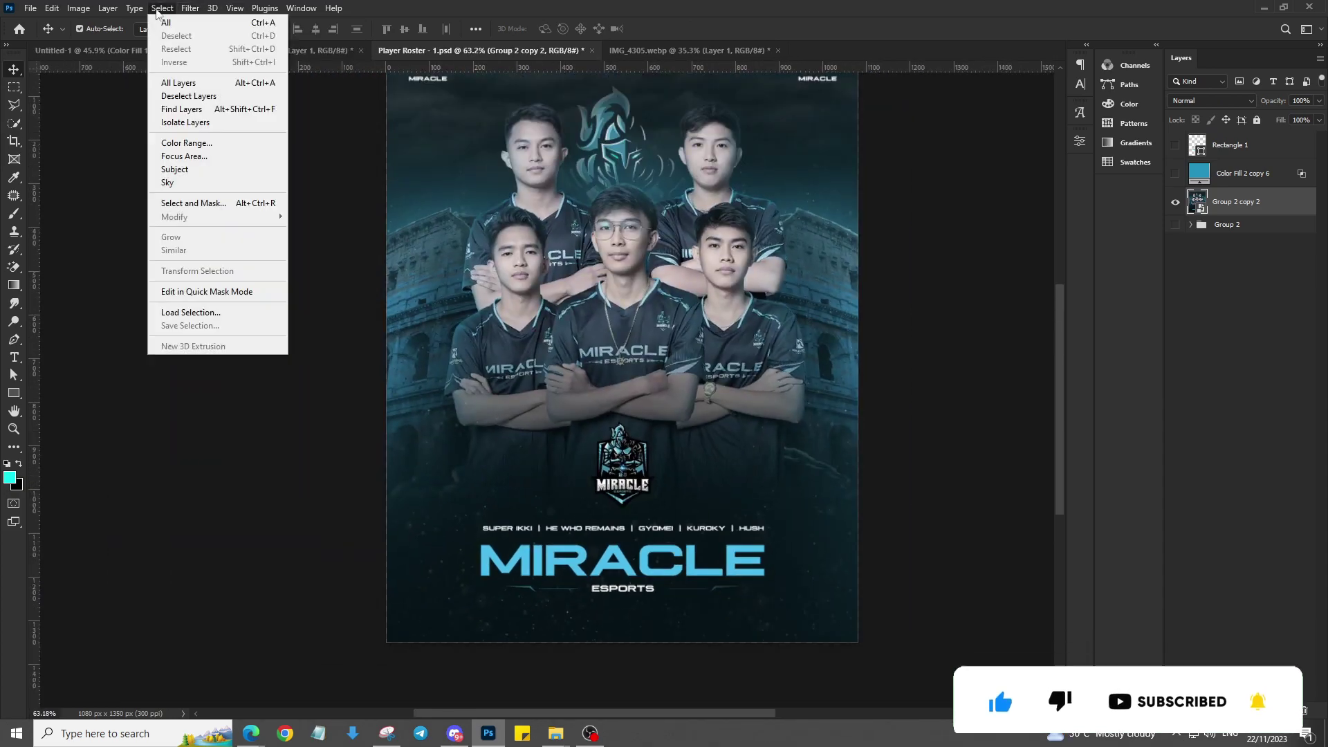
pyautogui.hotkey('shift', 'ctrl', 'a')
# Step: Grade it with more contrast and clarity, cooler temperature, and less dehaze and vibrance
pyautogui.moveTo(1096, 344)
pyautogui.mouseDown()
pyautogui.moveTo(1129, 343)
pyautogui.moveTo(1093, 323)
pyautogui.mouseUp()
pyautogui.click(1098, 538)
pyautogui.moveTo(1096, 267); pyautogui.dragTo(1093, 267)
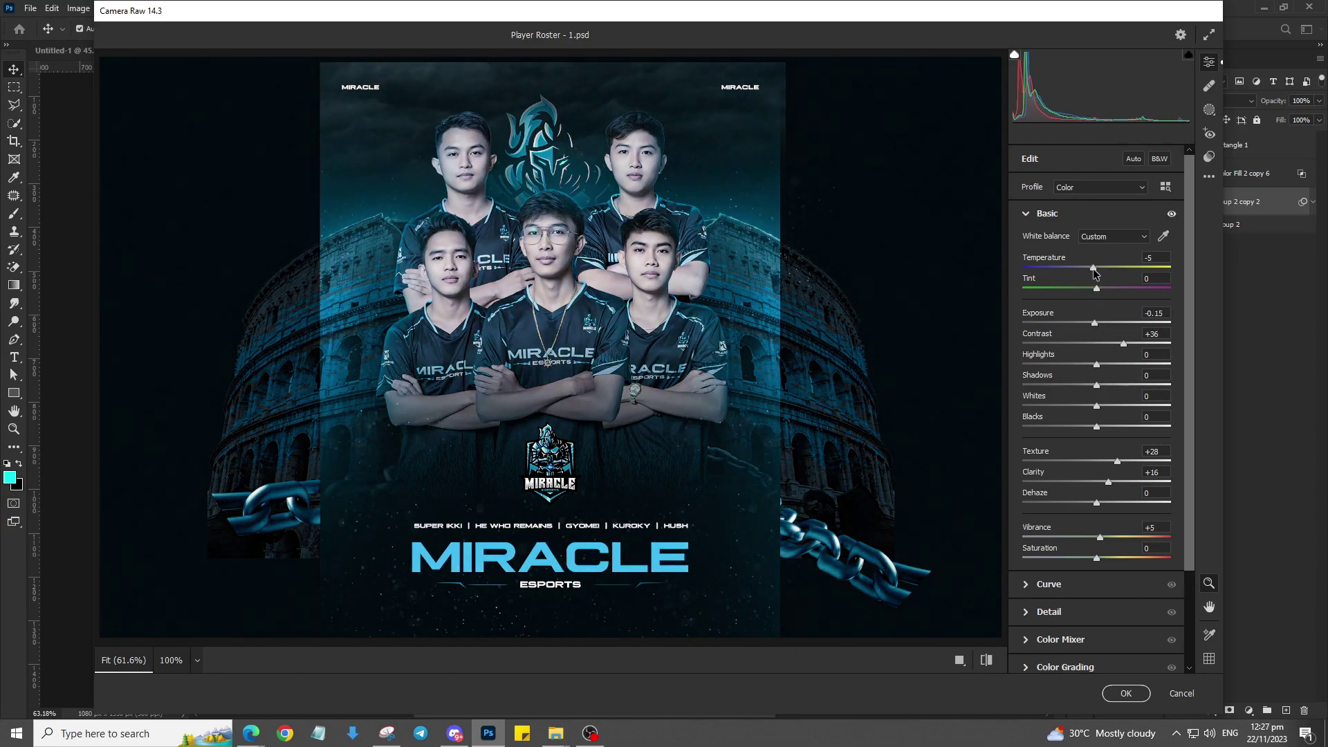
pyautogui.moveTo(1099, 537); pyautogui.dragTo(1094, 537)
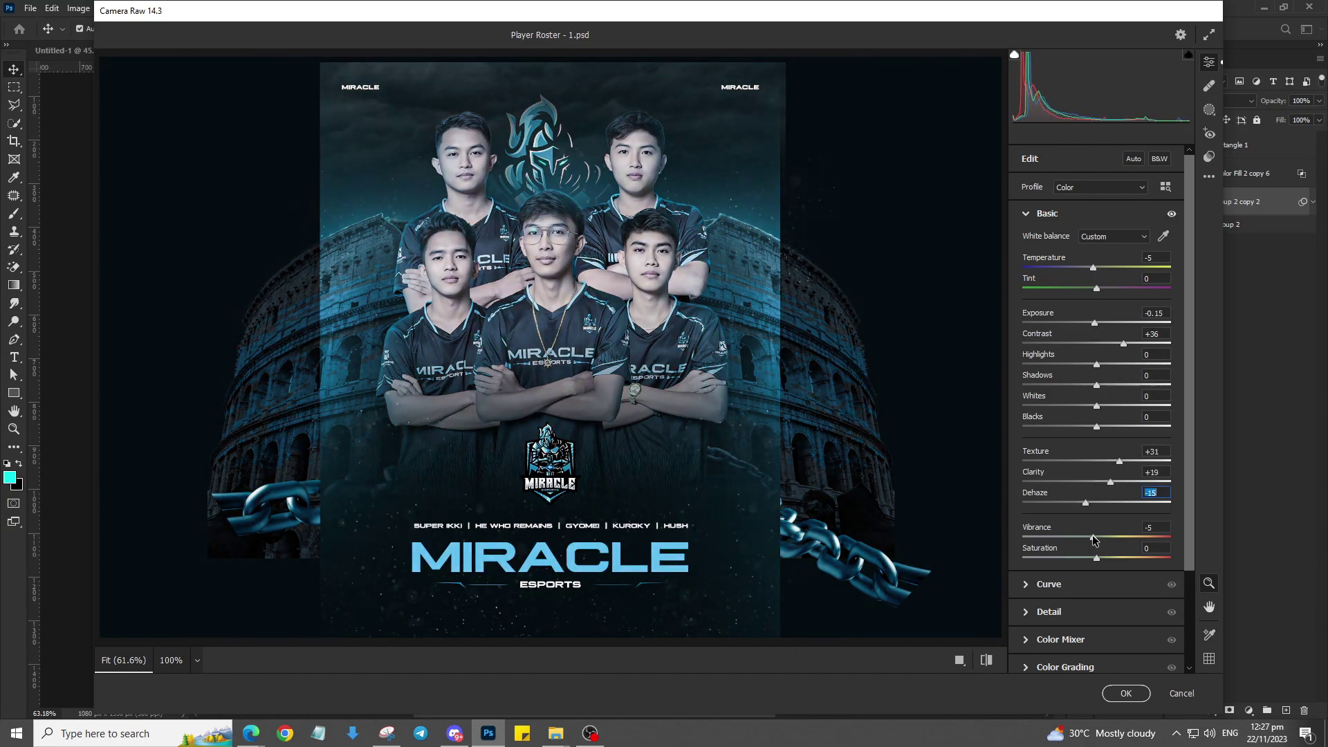